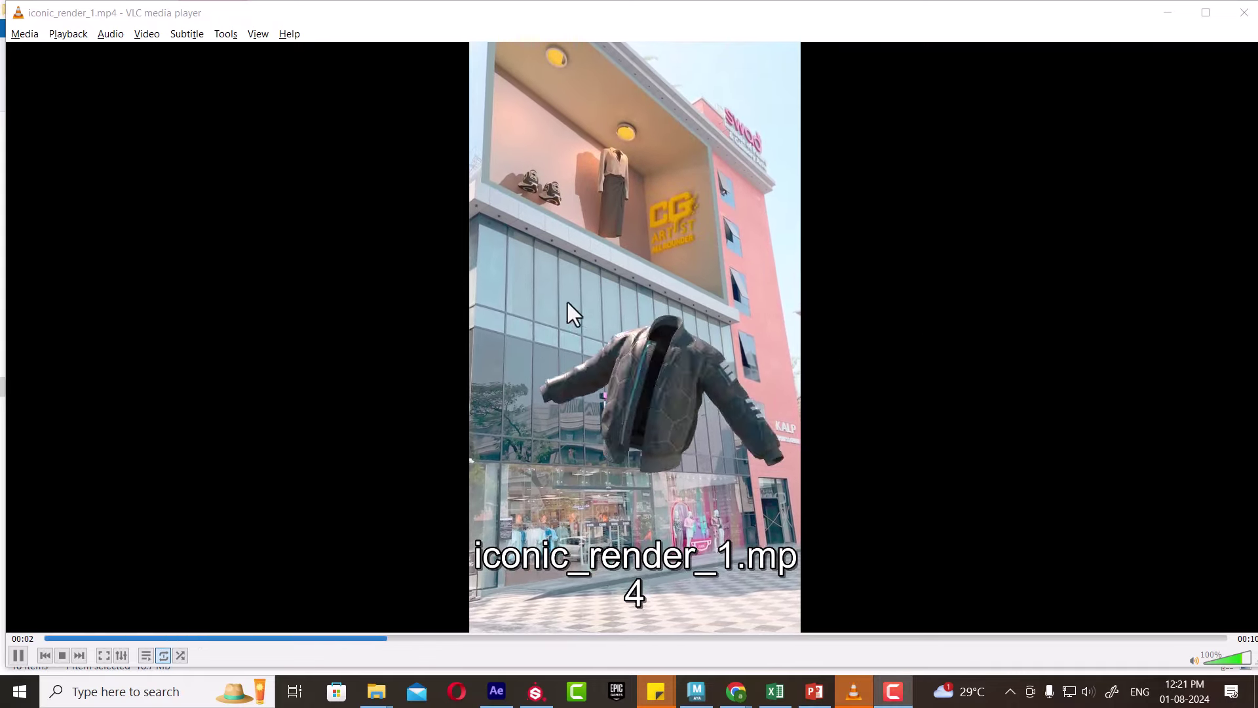
Watch iconic_render_1.mp4 full screen in VLC, exit full screen, and bring up the CGI REEL presentation.
double_click(855, 328)
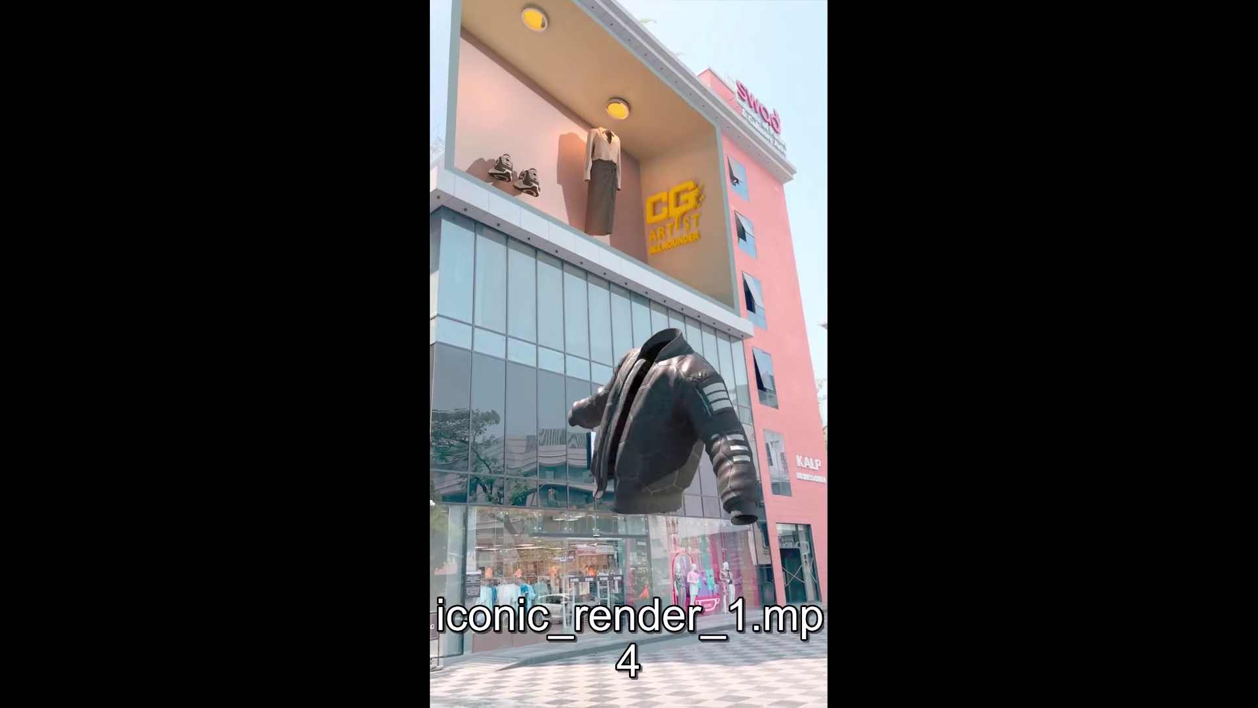
double_click(682, 327)
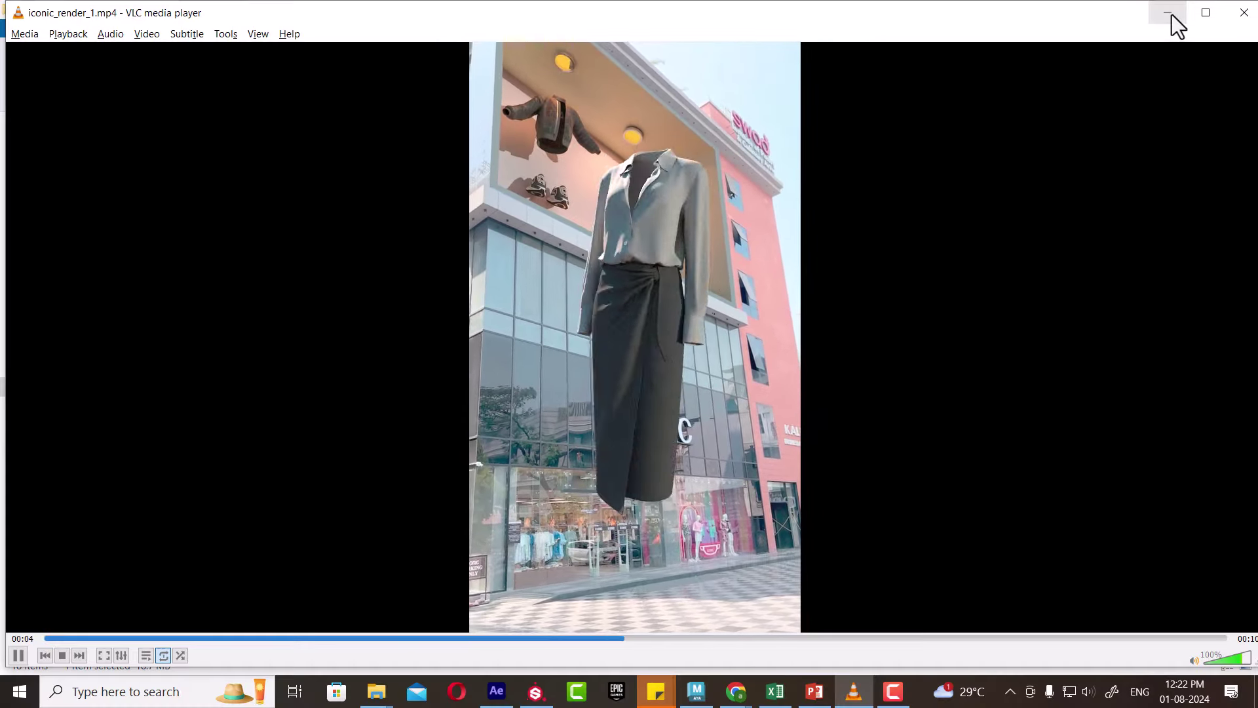
click(812, 693)
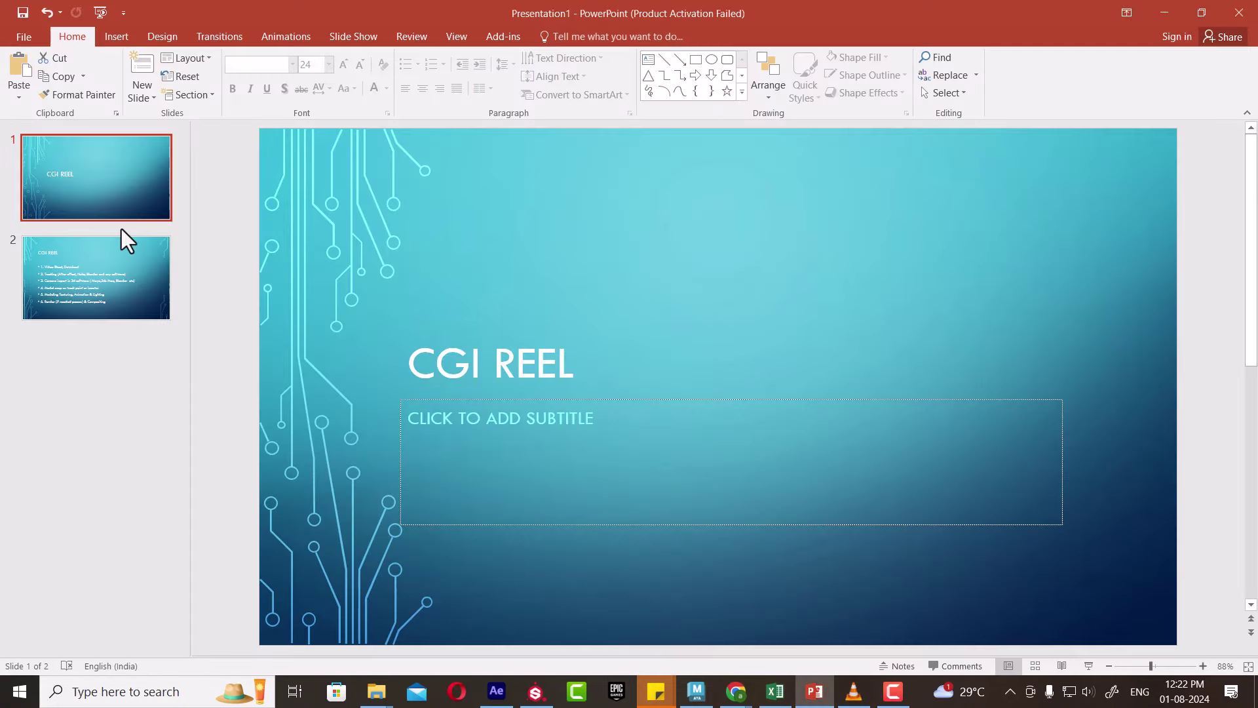
Present the CGI REEL title and six-step workflow slides, then switch to the img Seq folder.
key(F5)
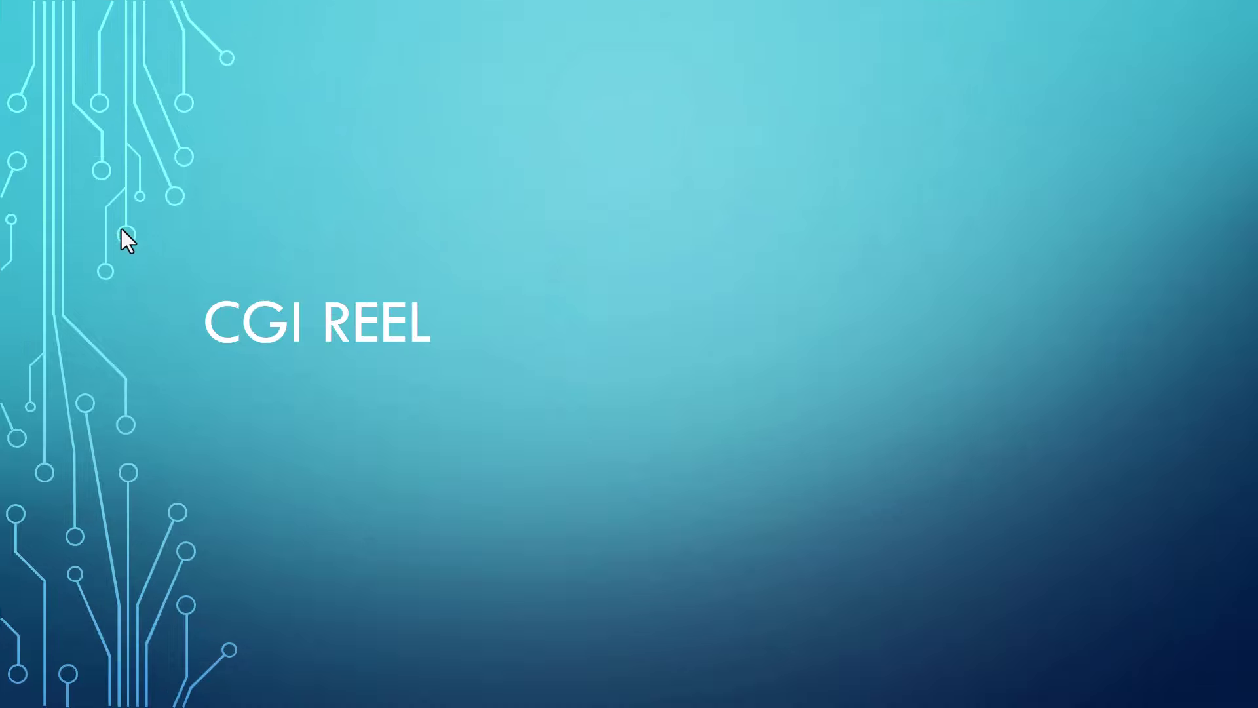
click(121, 229)
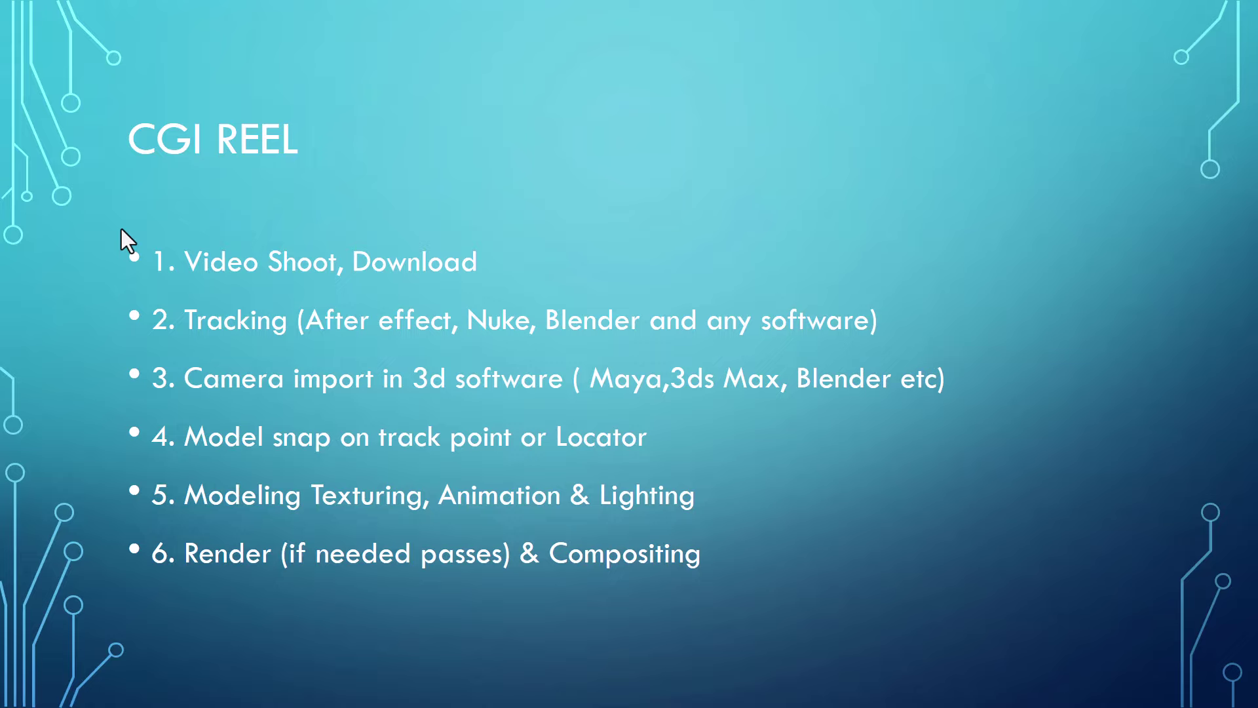
key(Escape)
key(alt+Tab)
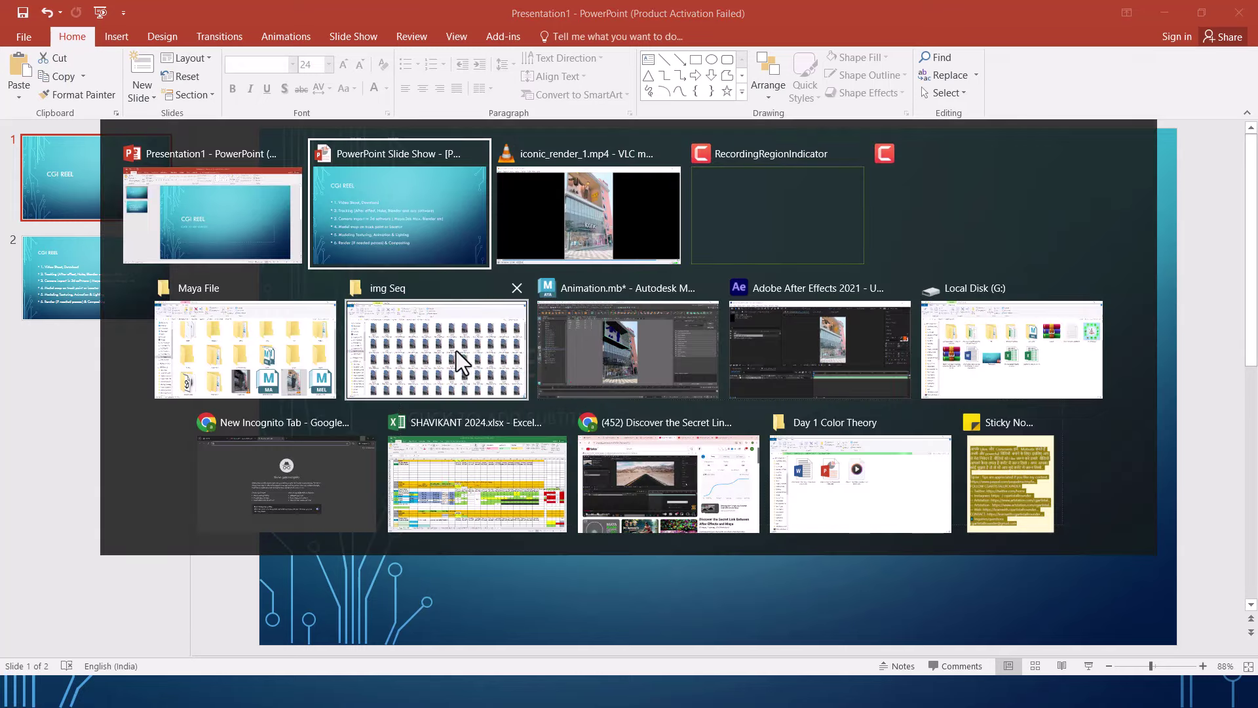
click(456, 351)
Open the first image-sequence frame and step through the first 30 frames in ACDSee.
click(190, 186)
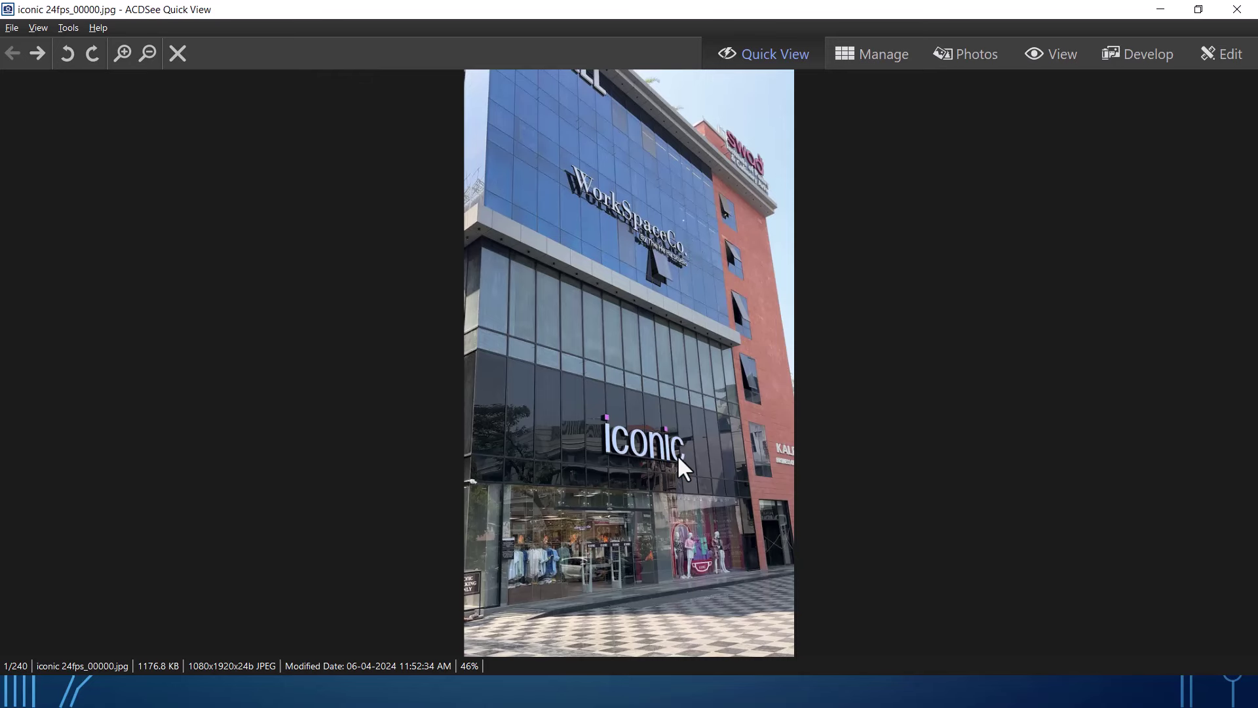
scroll(677, 454, down, 3)
scroll(676, 461, down, 3)
scroll(675, 464, down, 3)
scroll(675, 464, down, 4)
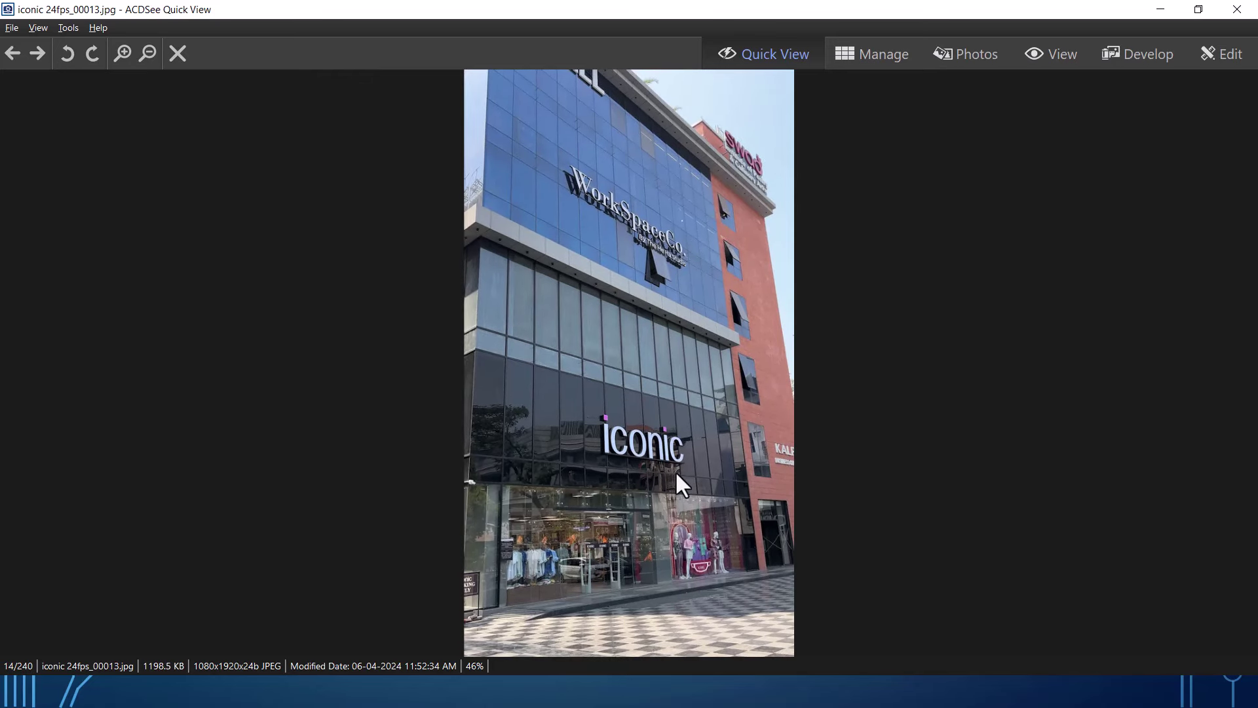
scroll(672, 474, down, 2)
scroll(667, 485, down, 2)
scroll(661, 483, down, 2)
scroll(655, 489, down, 1)
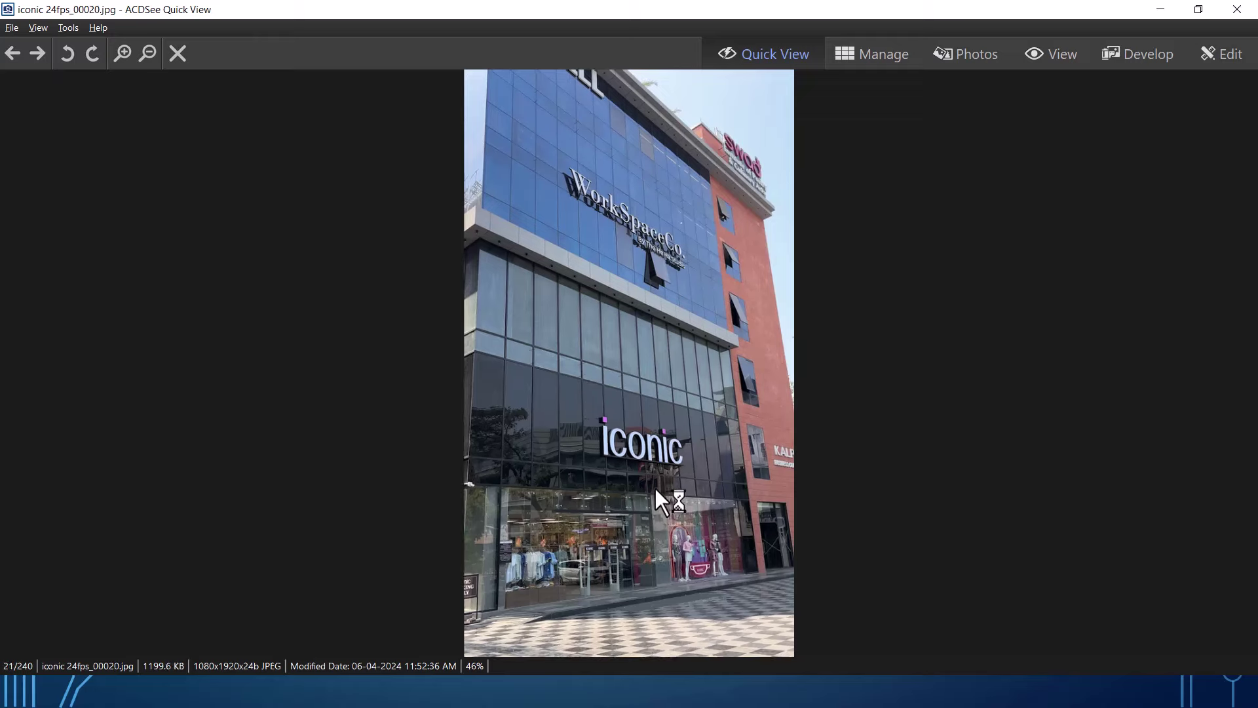
scroll(653, 475, down, 2)
scroll(653, 476, down, 3)
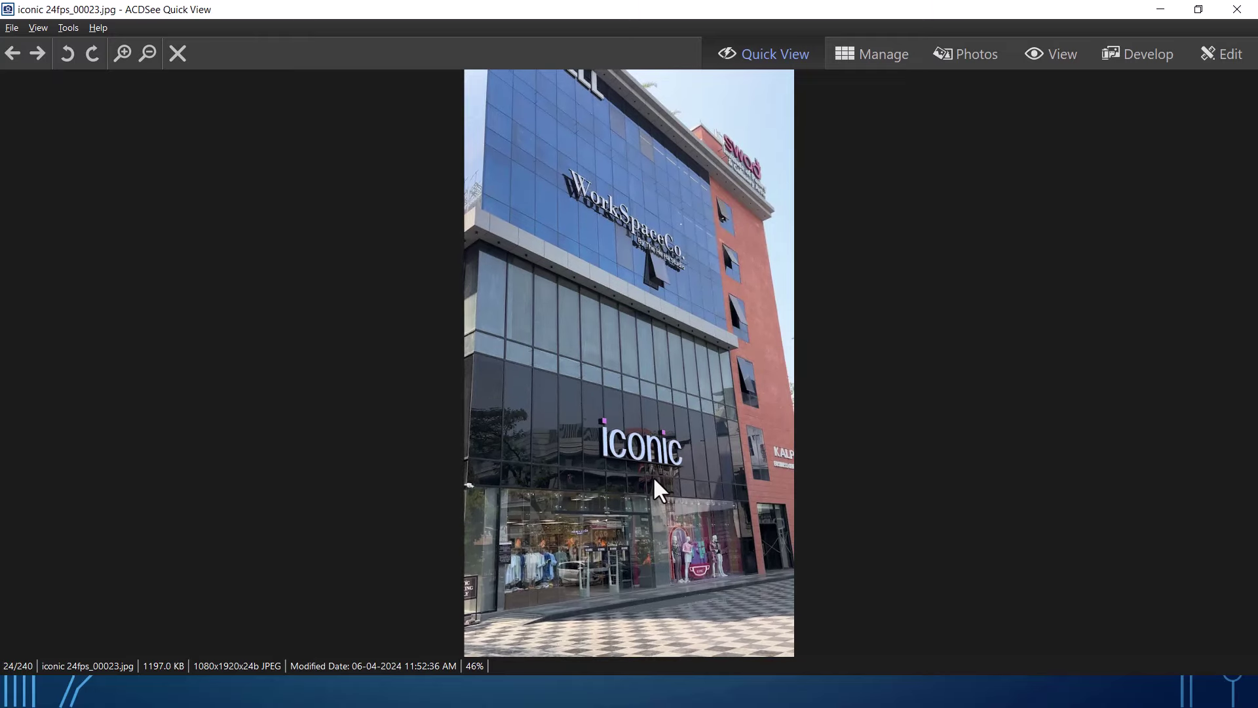
scroll(652, 476, down, 2)
scroll(654, 459, down, 2)
Close ACDSee and select iconic 24fps.mp4 in the AE Files folder, then switch to the player.
click(1236, 10)
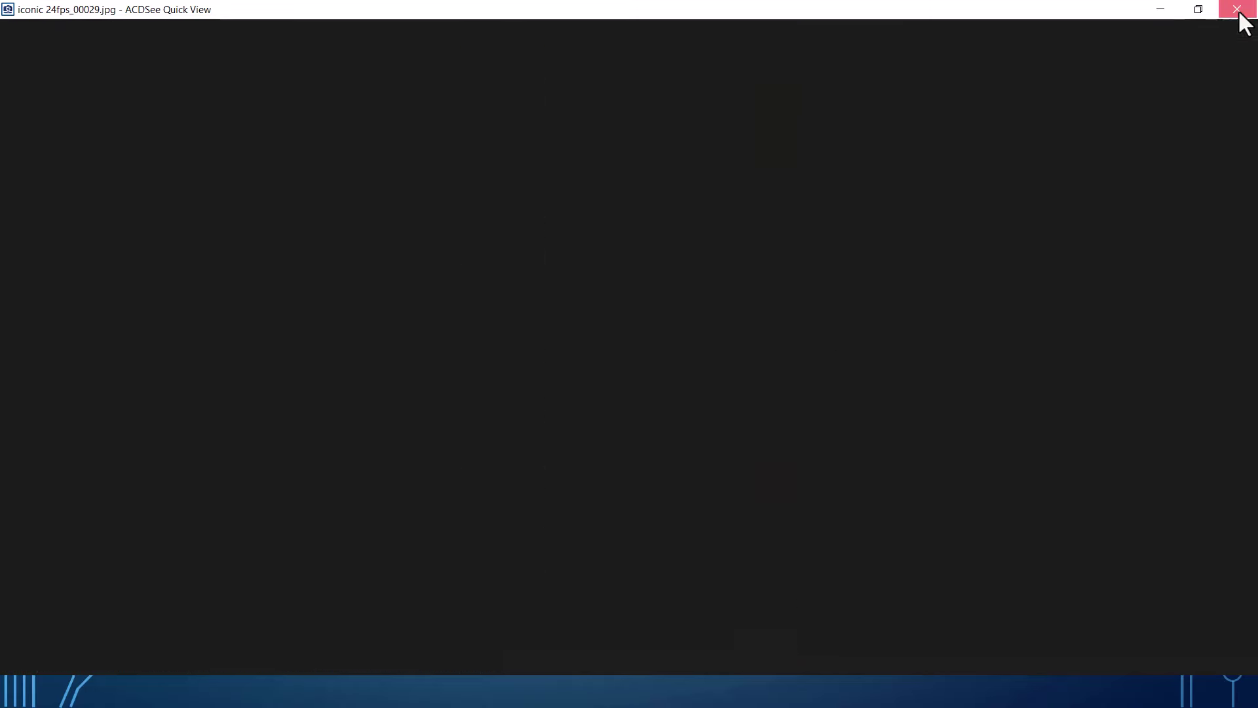
click(507, 125)
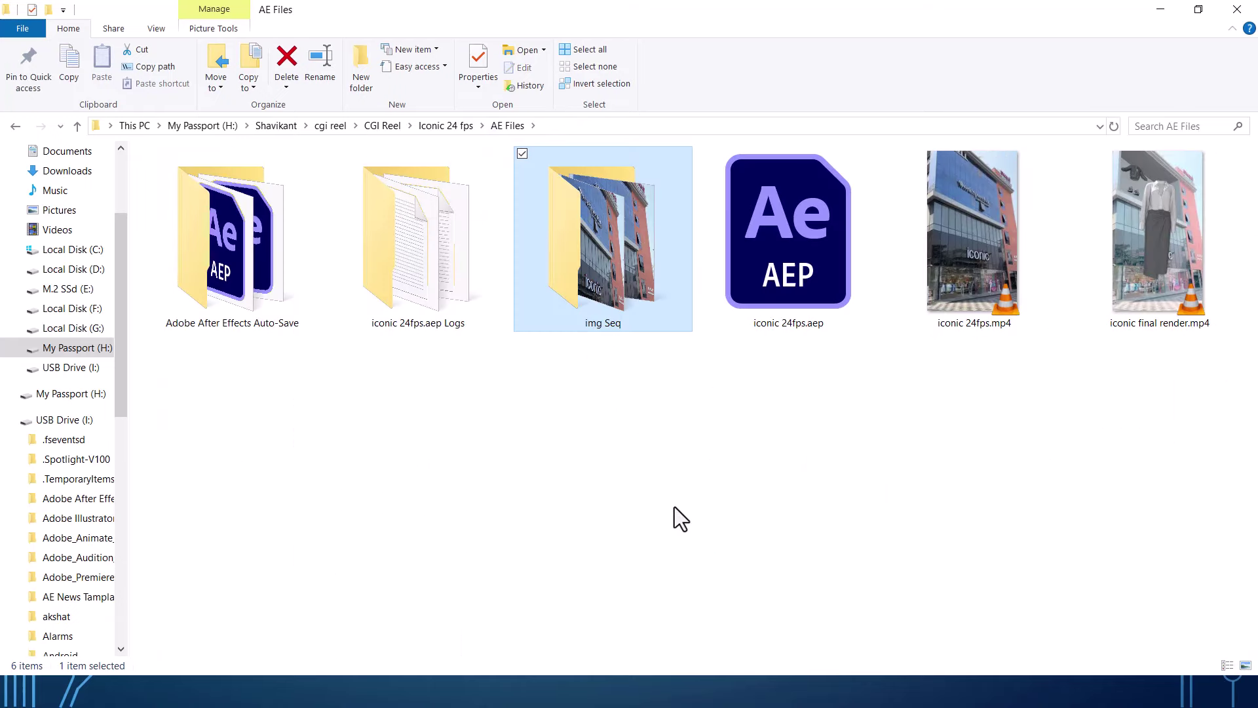
click(993, 253)
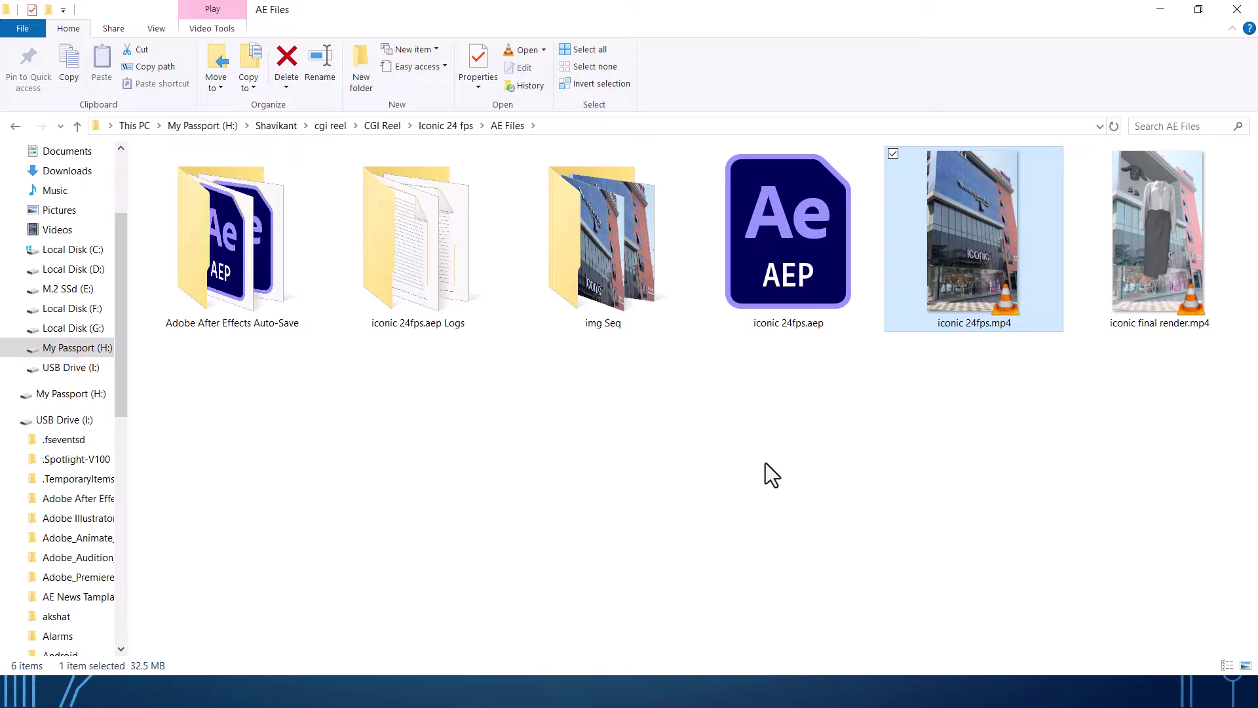
key(alt+Tab)
Play iconic 24fps.mp4 in VLC, then minimize the player to reveal the AE Files folder.
click(882, 218)
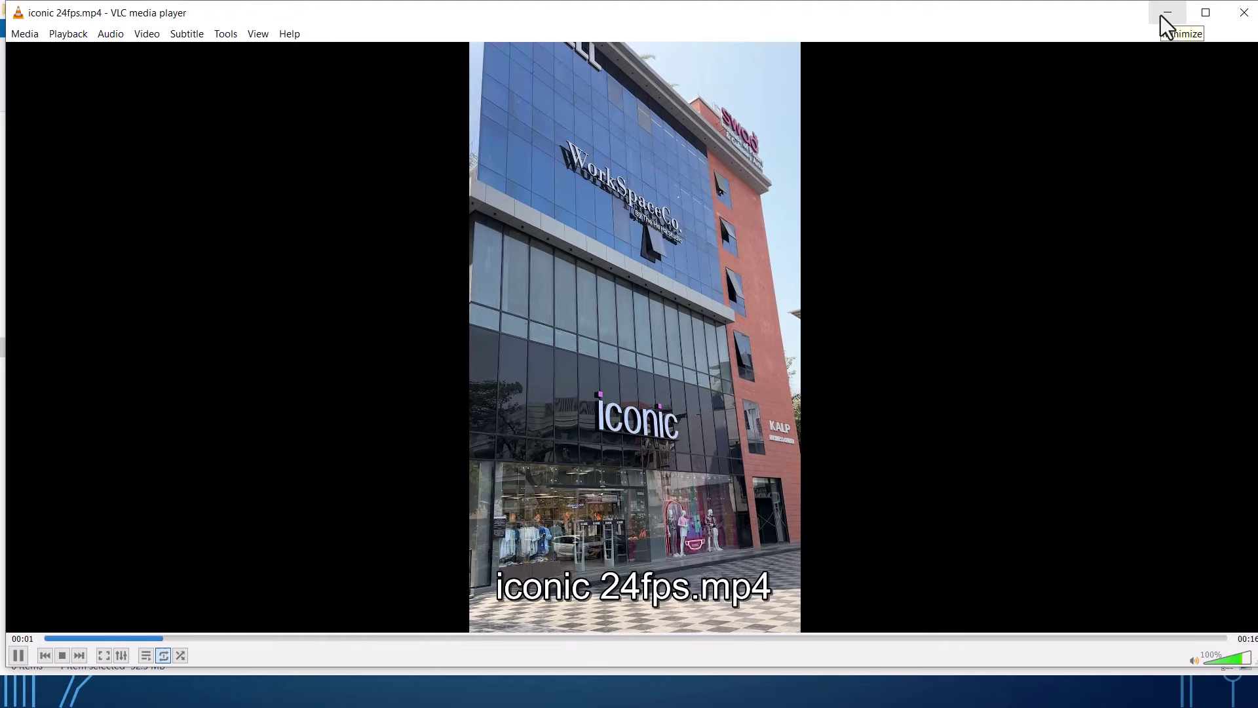
click(1166, 13)
Show the six-step CGI REEL slide again, then return to the AE Files folder window.
key(alt+Tab)
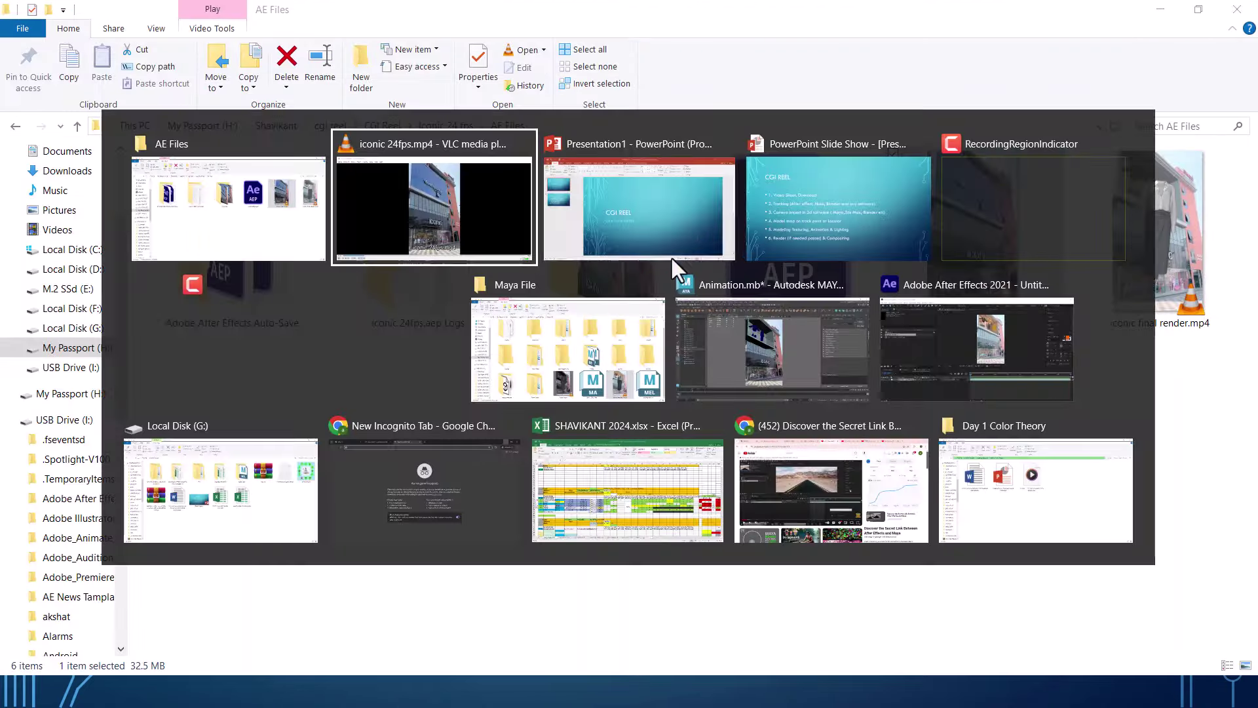
click(823, 216)
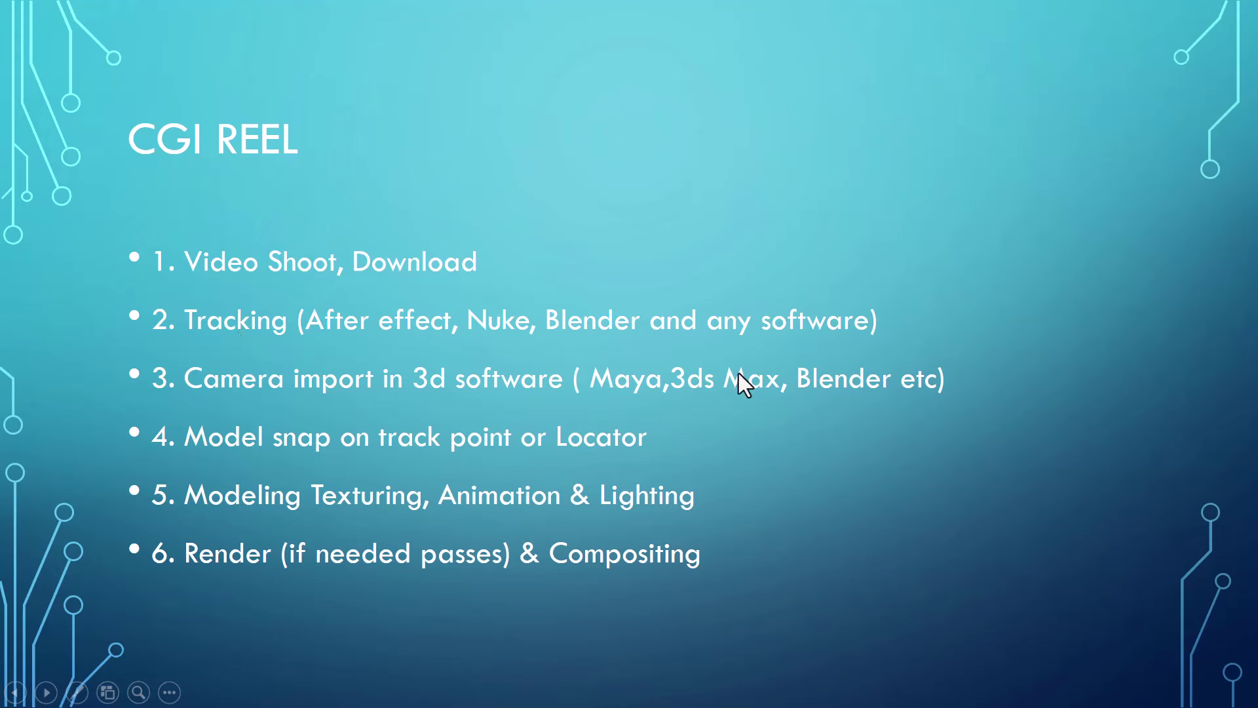
key(alt+Tab)
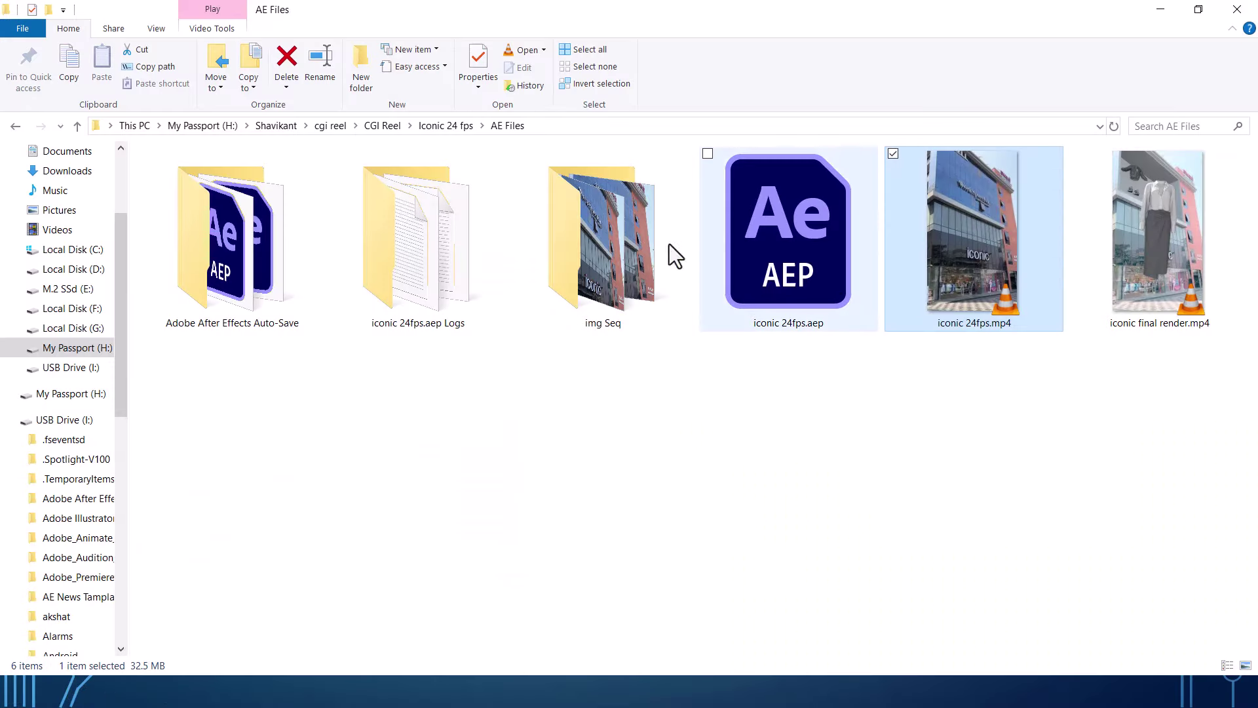
key(alt+Tab)
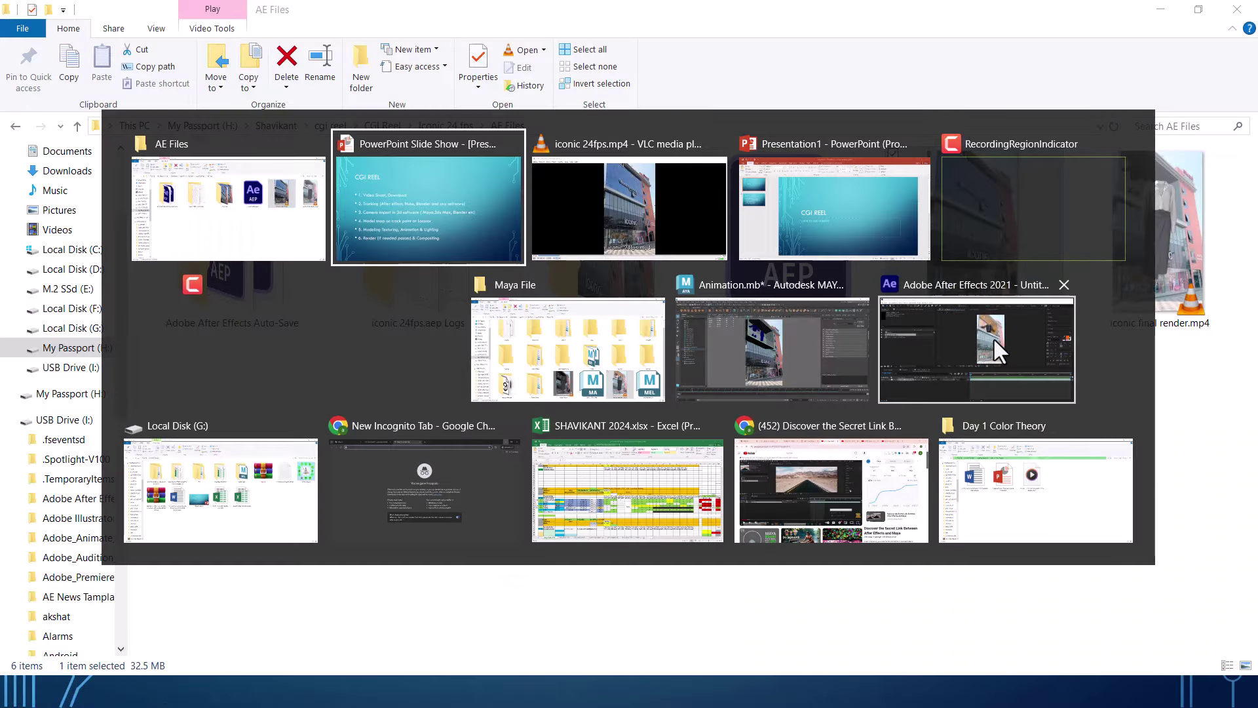
mouse_move(772, 344)
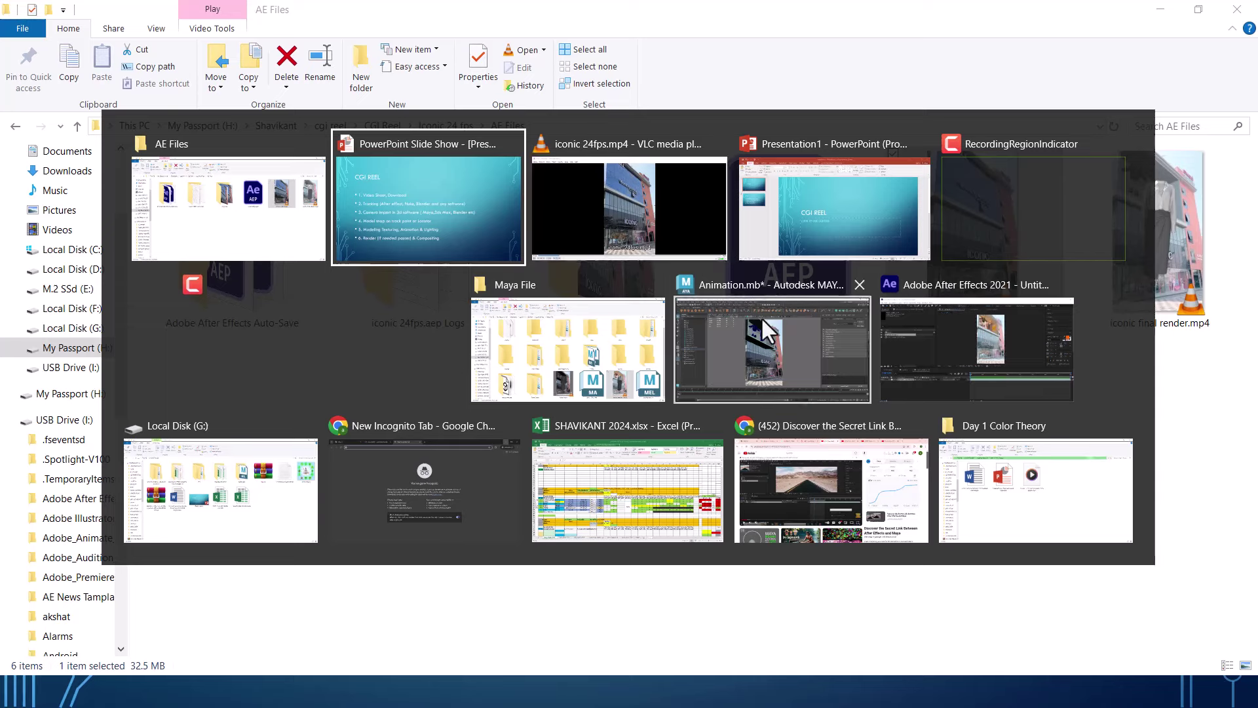
Bring up the After Effects–Maya tutorial in Chrome and seek it ahead to about 8:44.
click(785, 458)
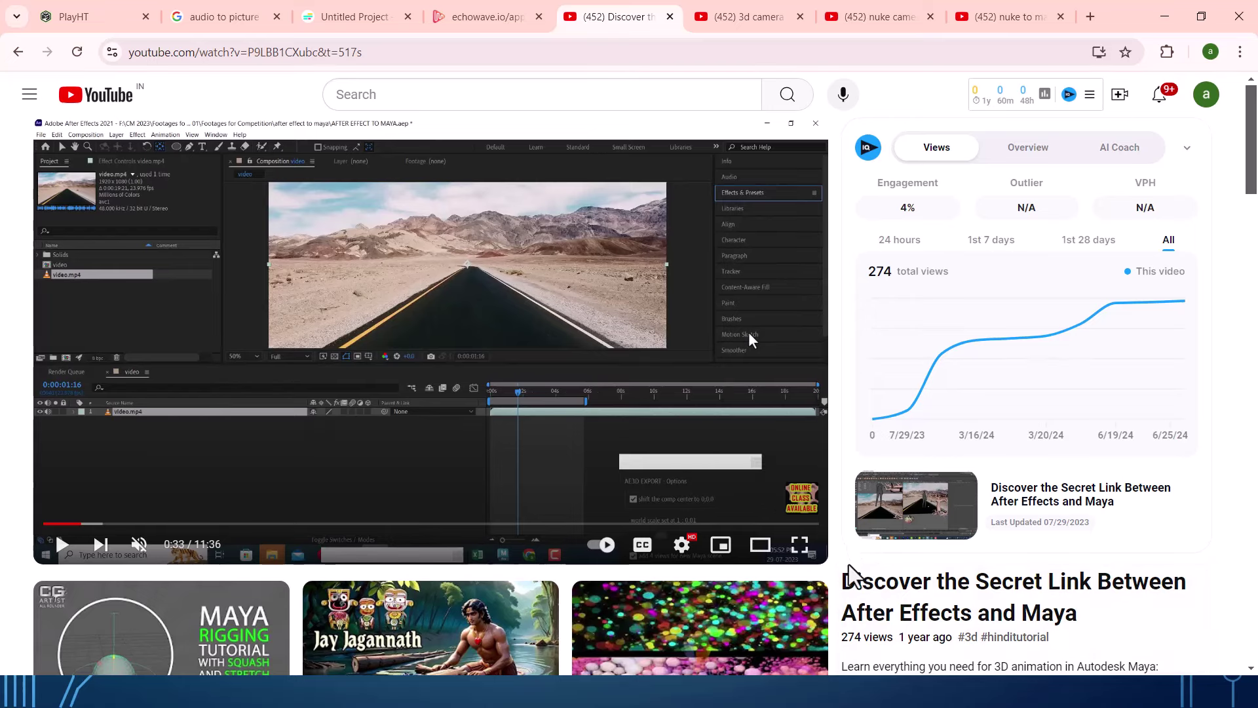
mouse_move(97, 523)
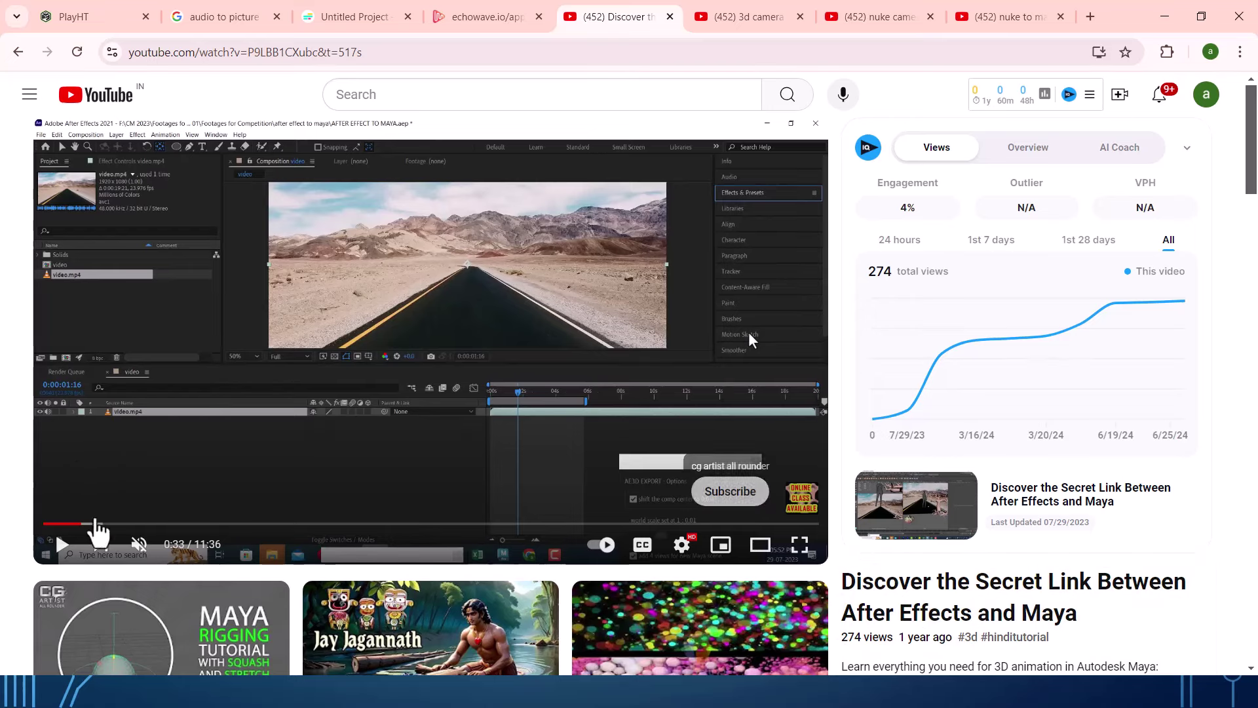
click(116, 524)
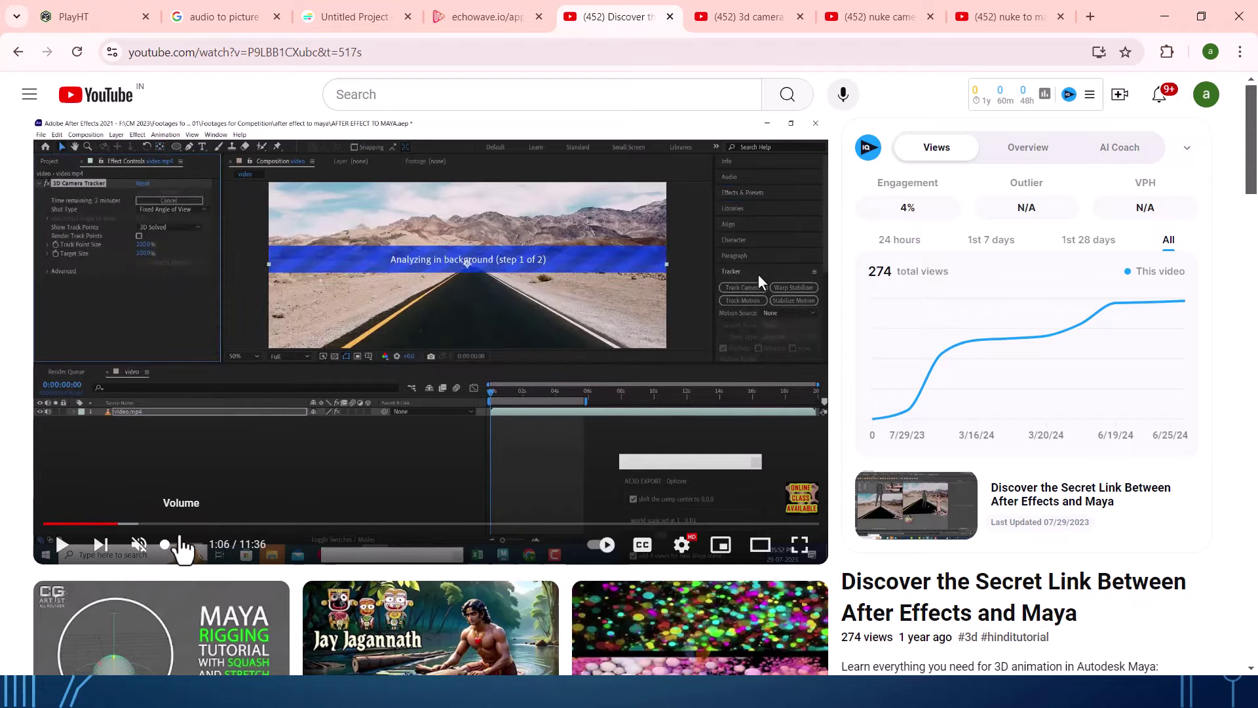
drag(190, 524, 522, 524)
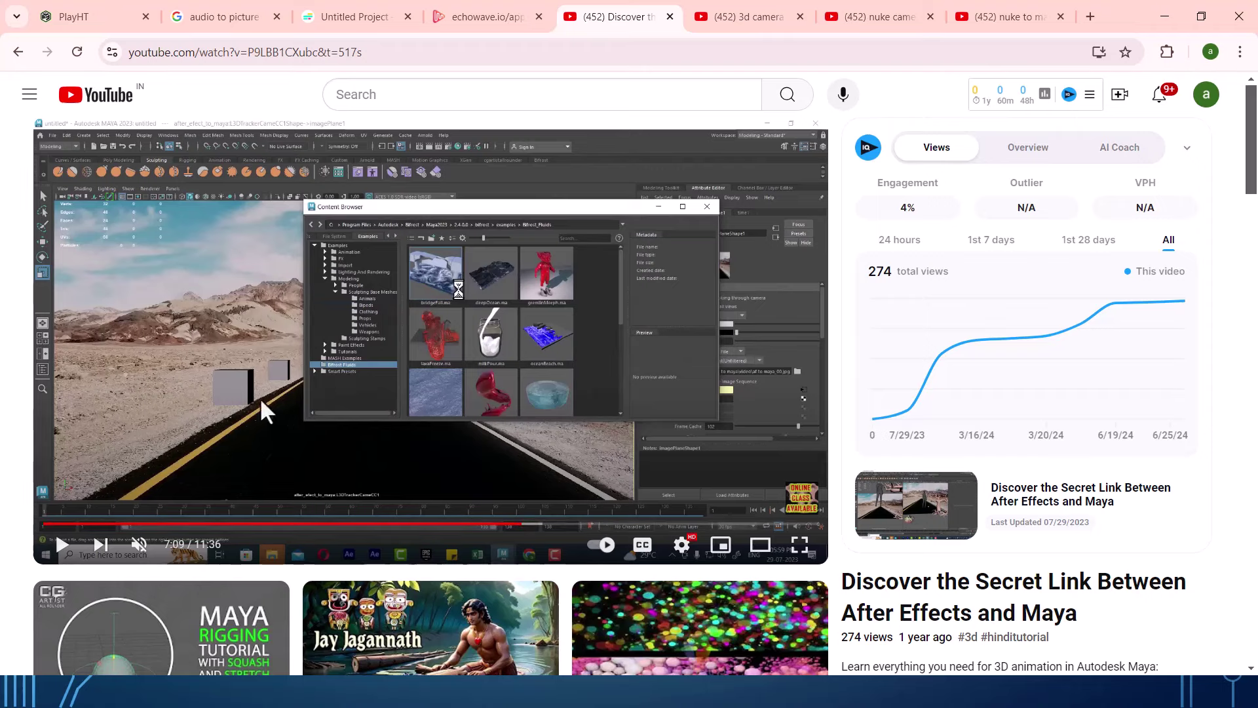
drag(522, 524, 627, 524)
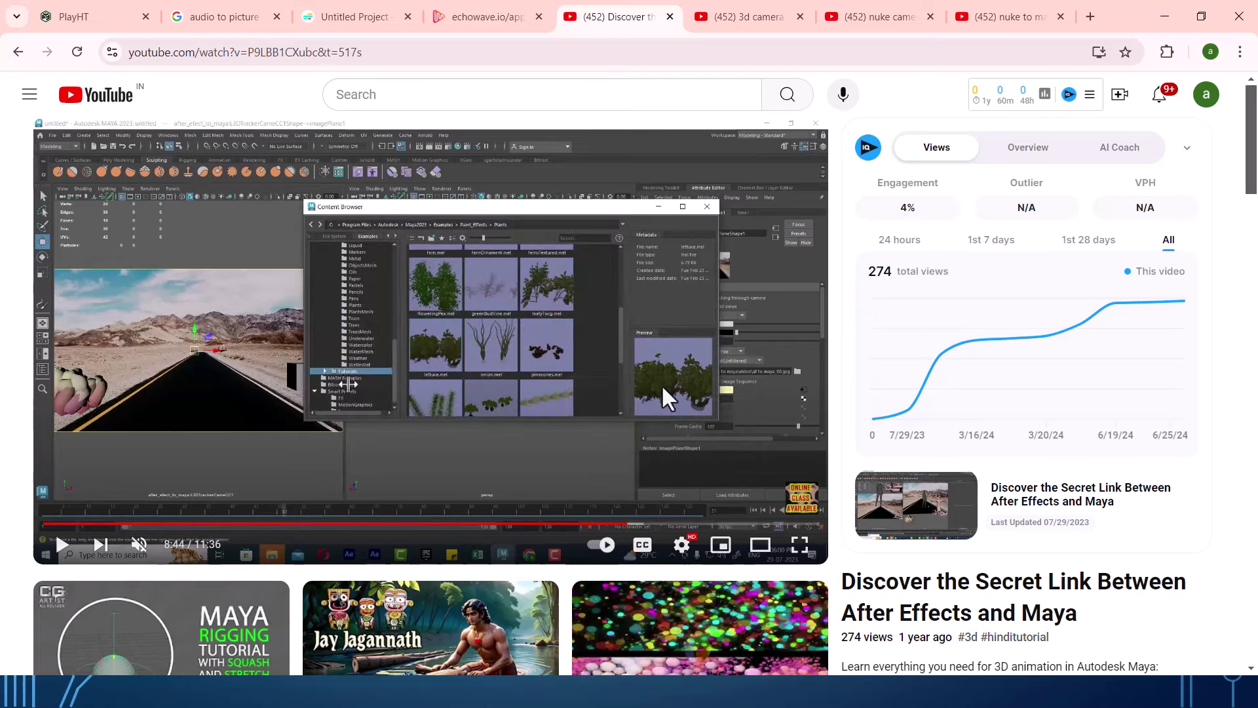
Compare the two camera-tracking tutorial tabs, pausing the Nuke tracking video at 2:44.
click(750, 18)
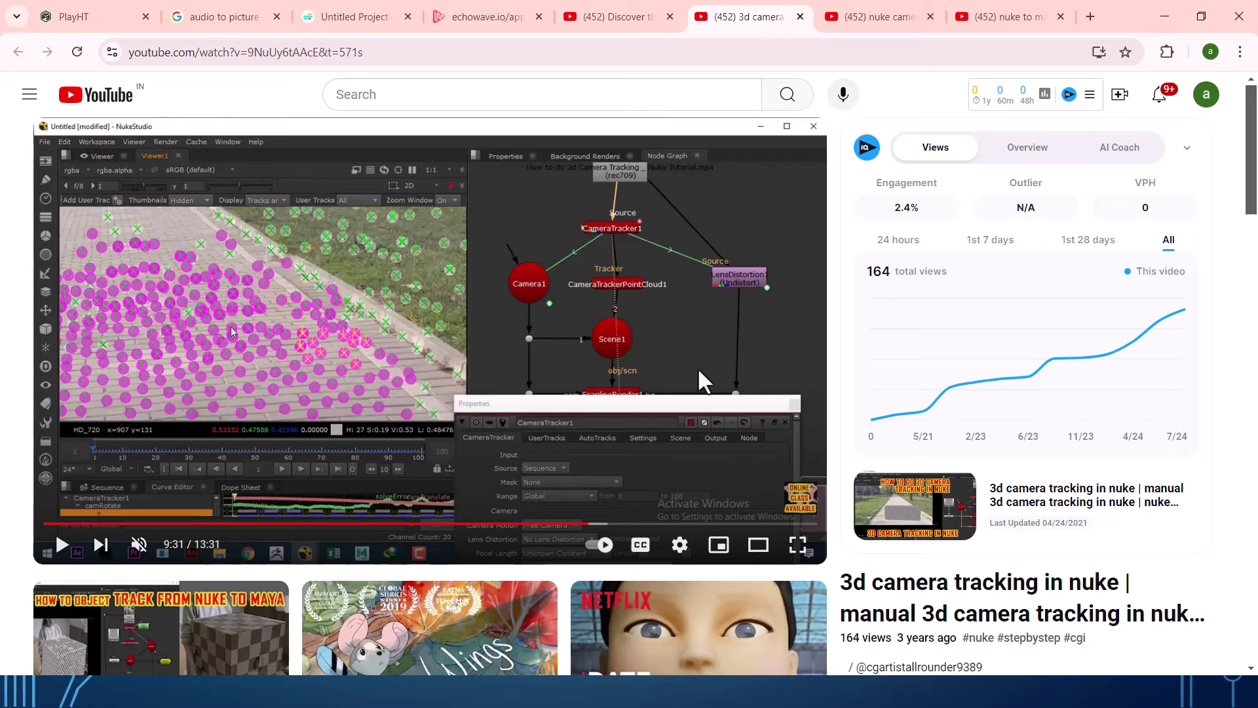
click(393, 525)
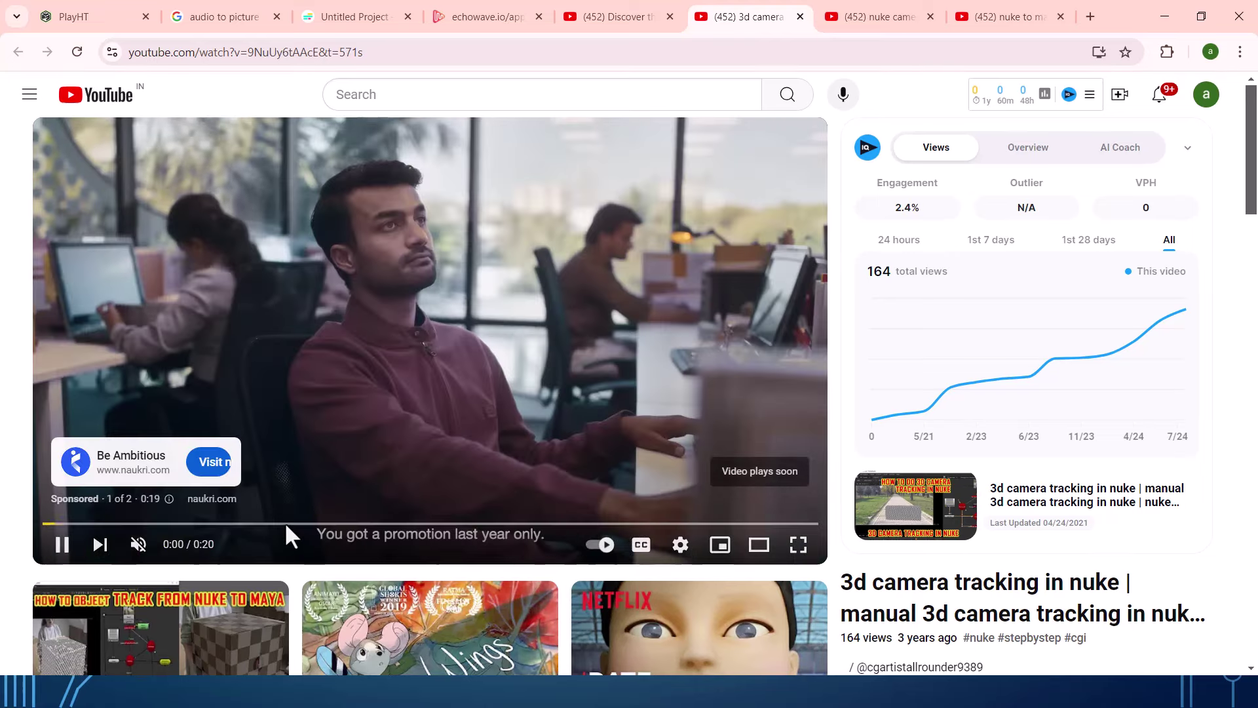
click(752, 152)
click(871, 17)
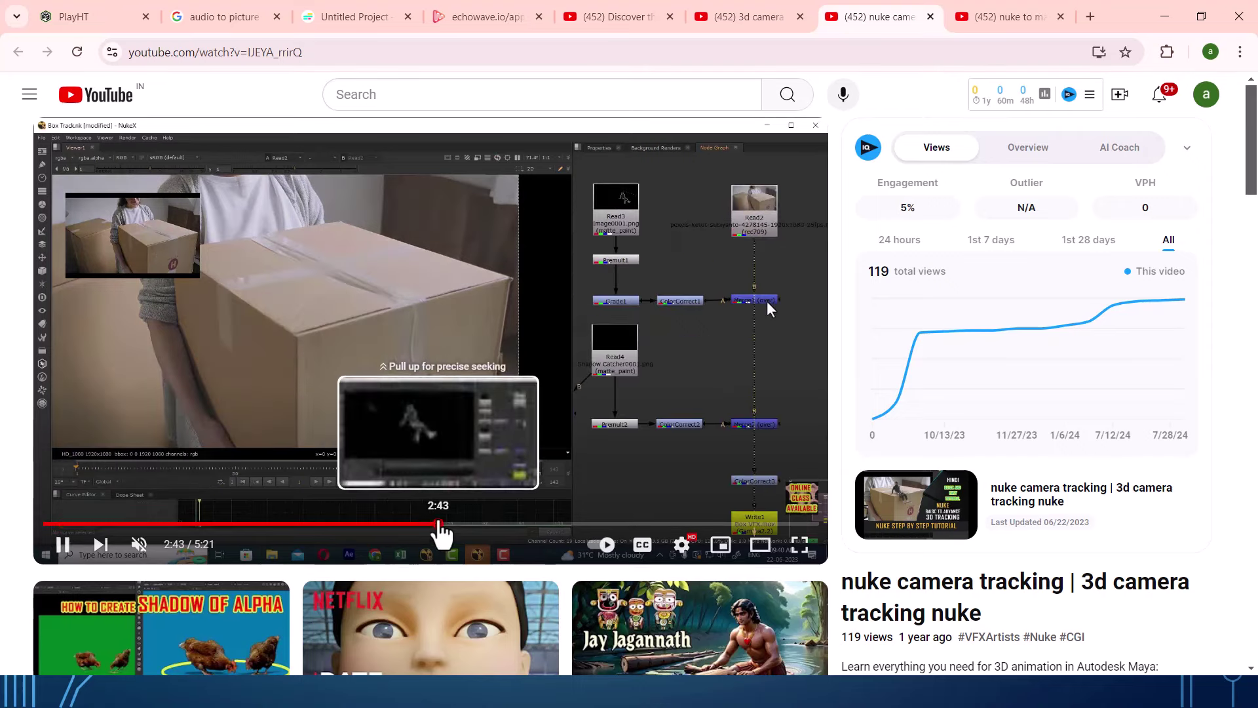
click(438, 524)
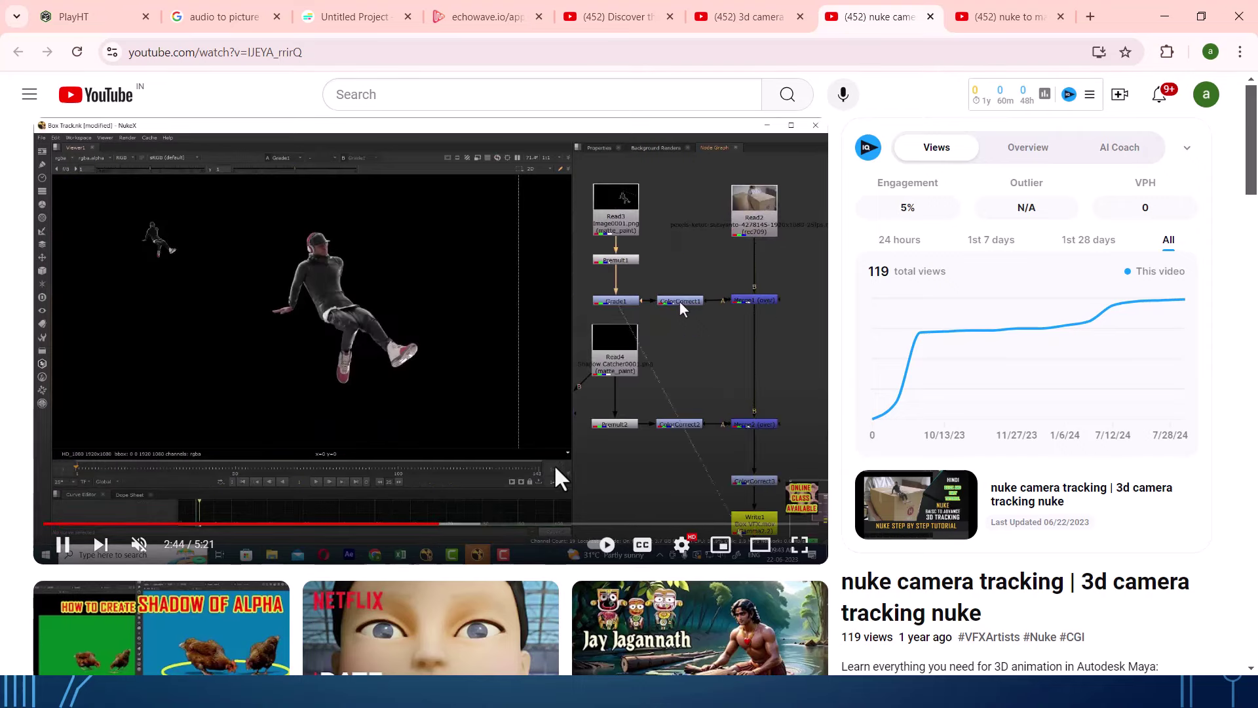
click(564, 435)
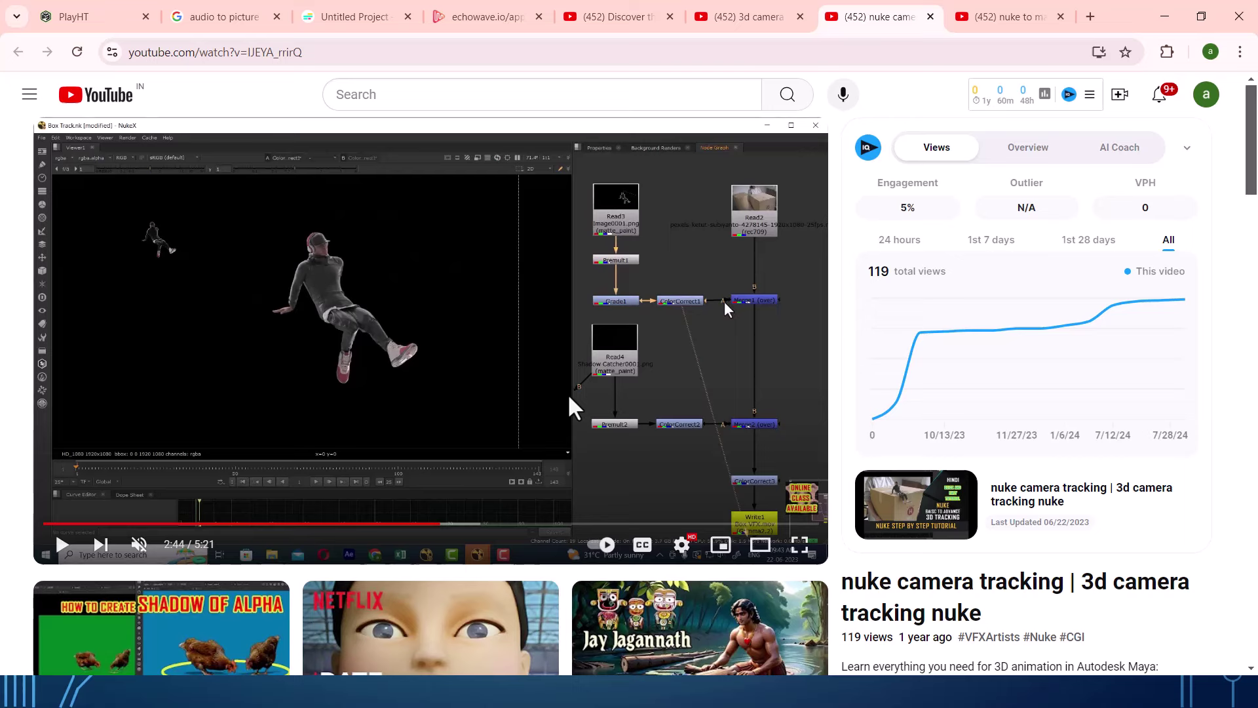
click(754, 16)
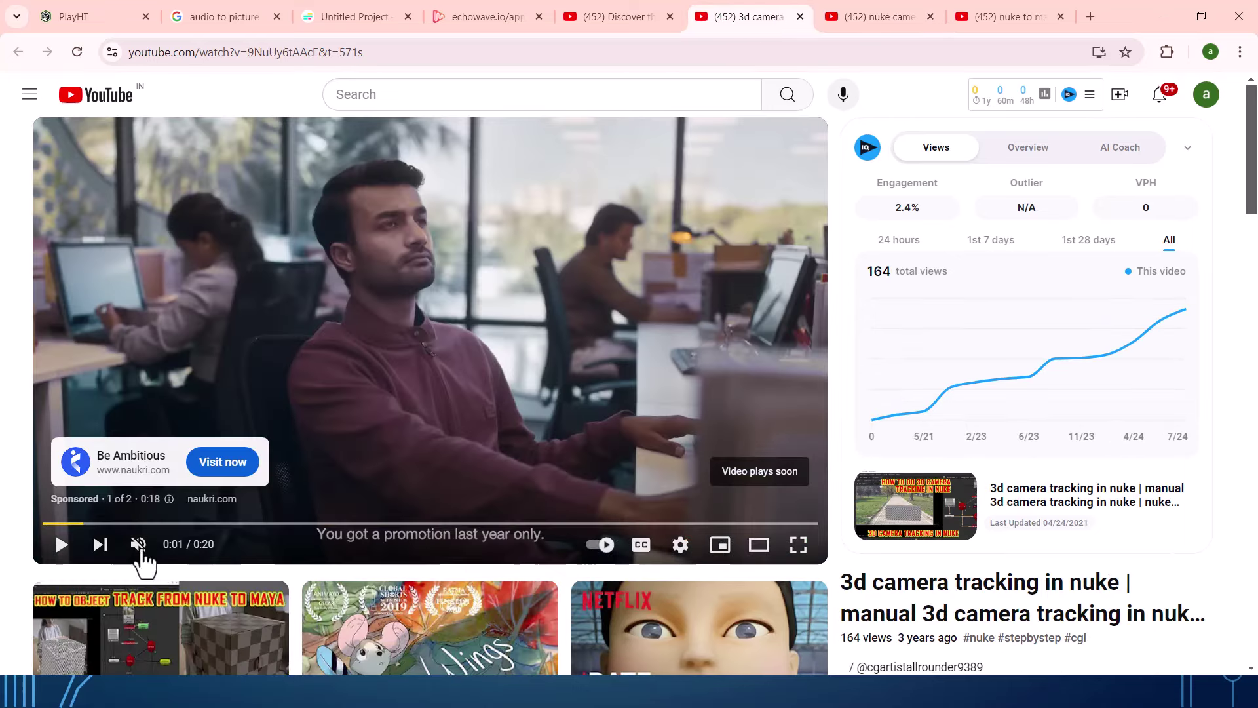
click(891, 18)
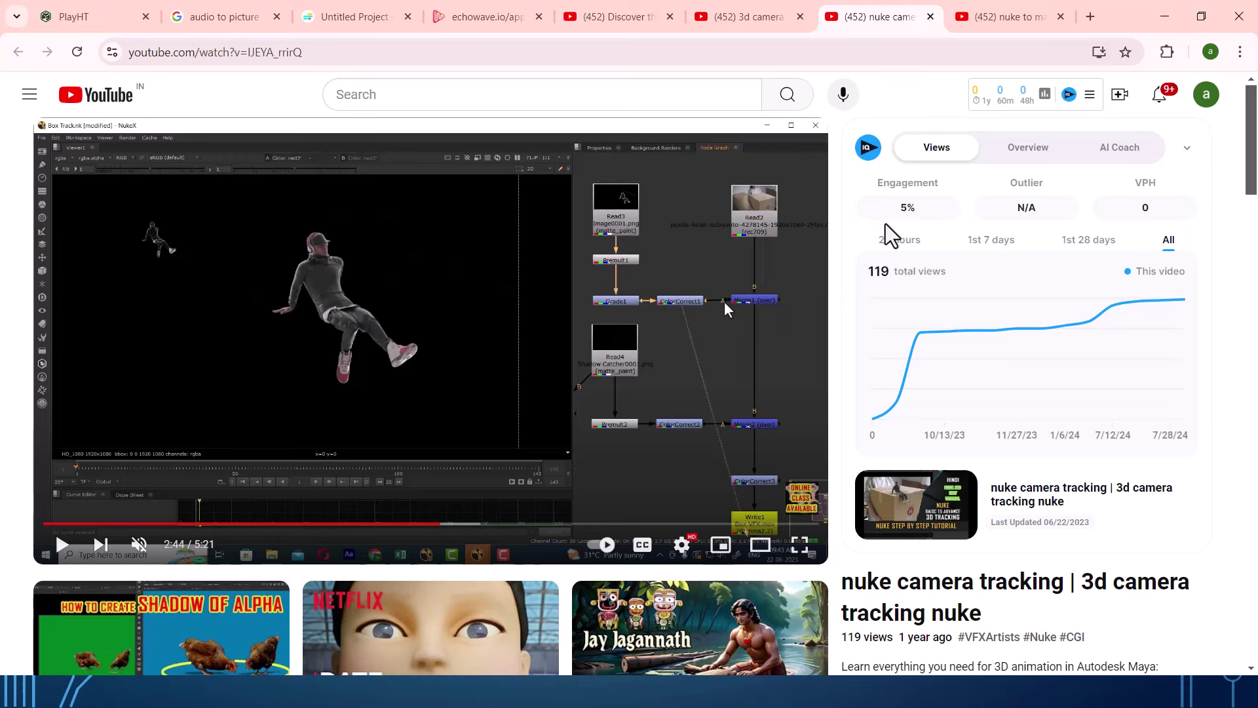
mouse_move(992, 330)
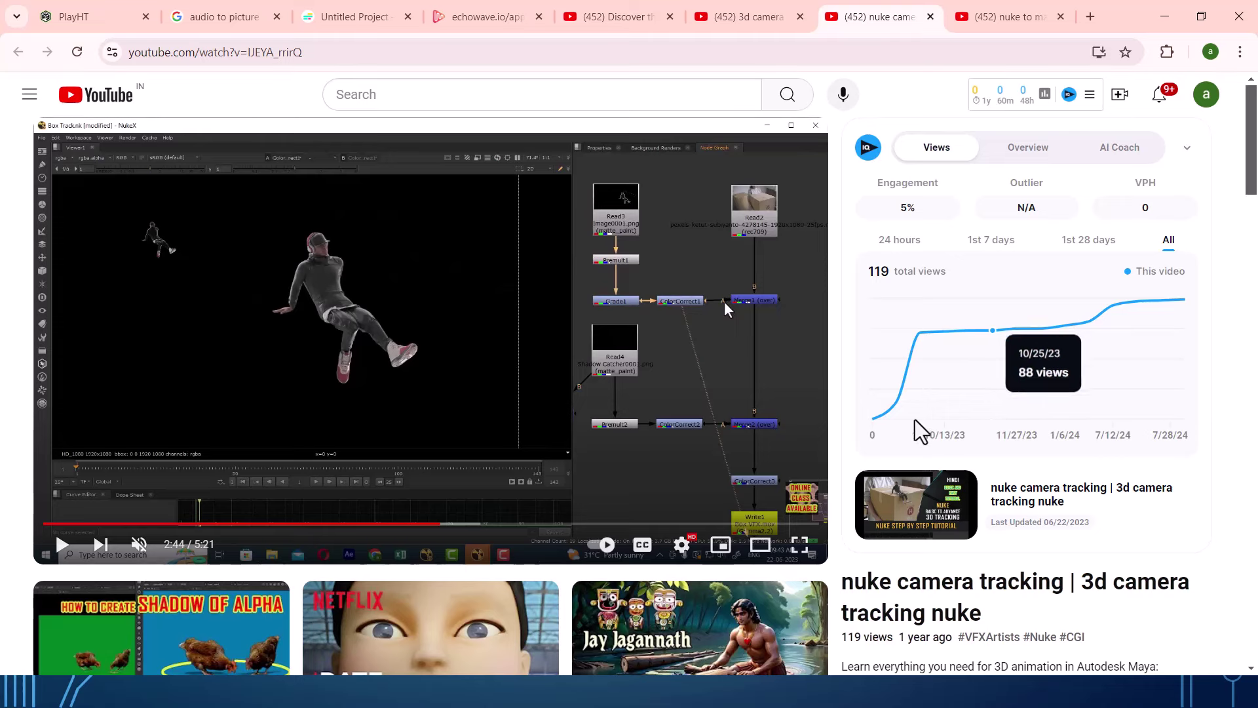
Return to the CGI REEL slide show and reopen the window switcher.
key(alt+Tab)
click(615, 223)
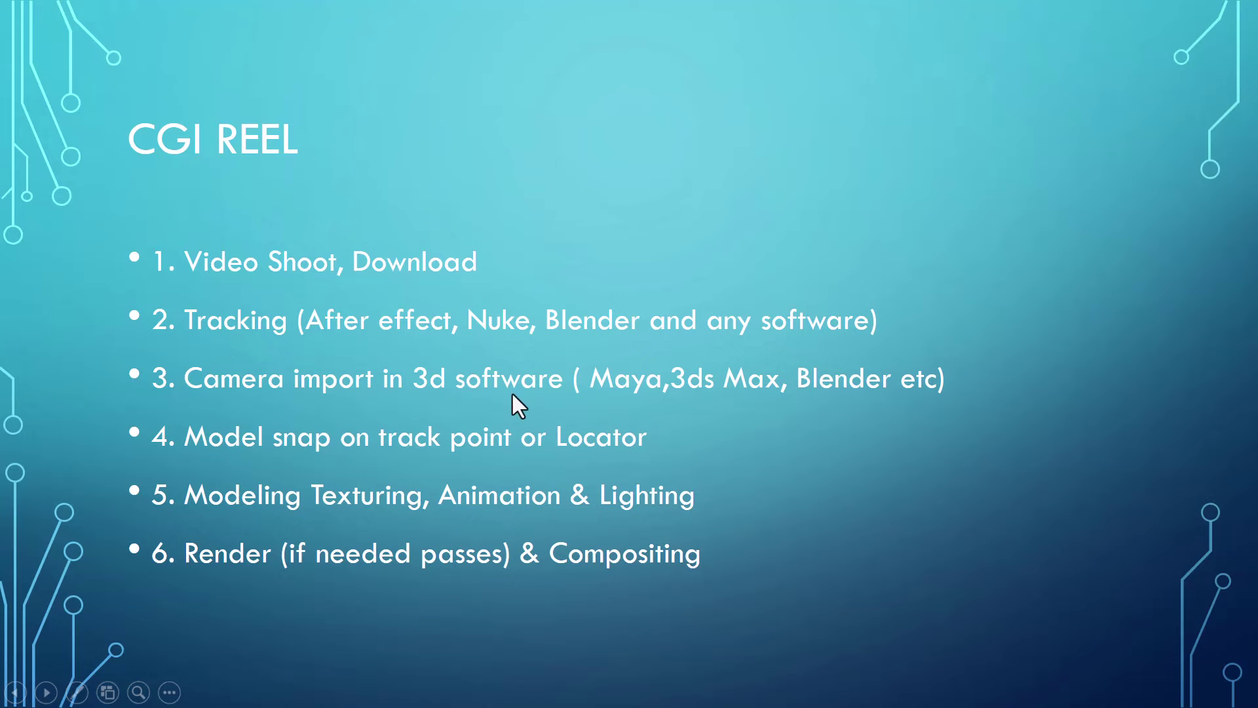
key(alt+Tab)
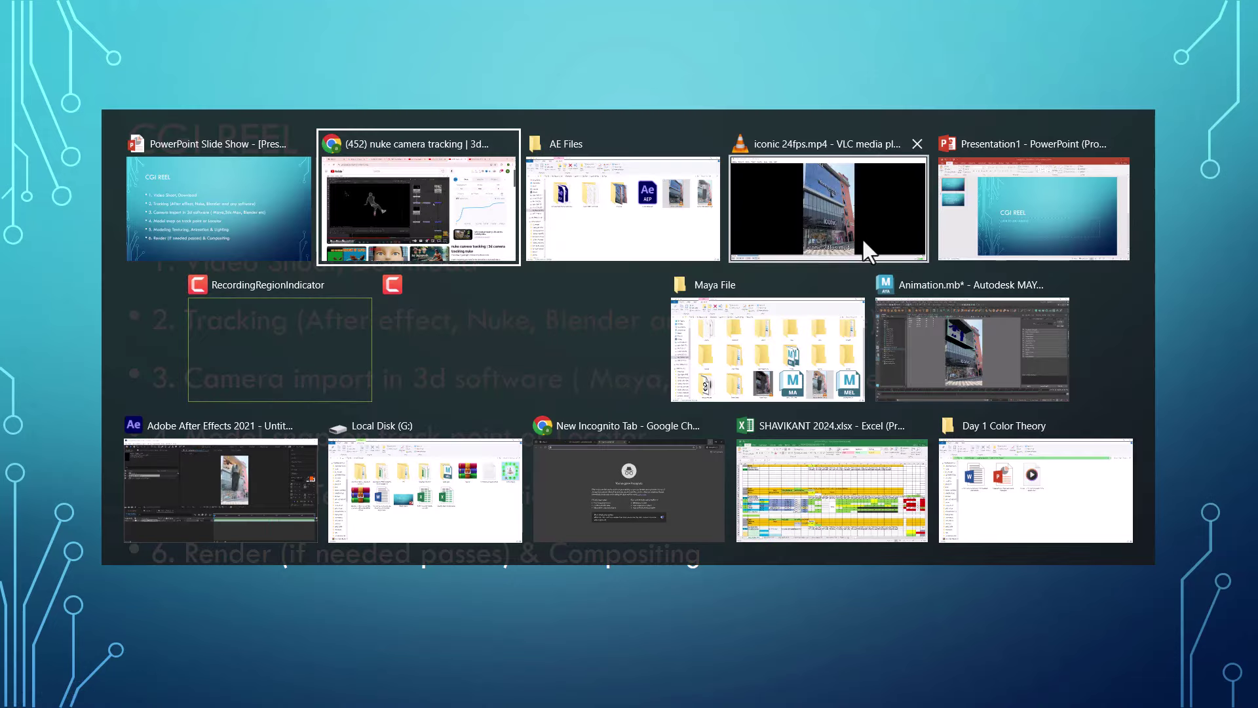
Switch to the Maya Animation.mb scene and select the sky dome light and tracked camera.
click(934, 355)
click(827, 437)
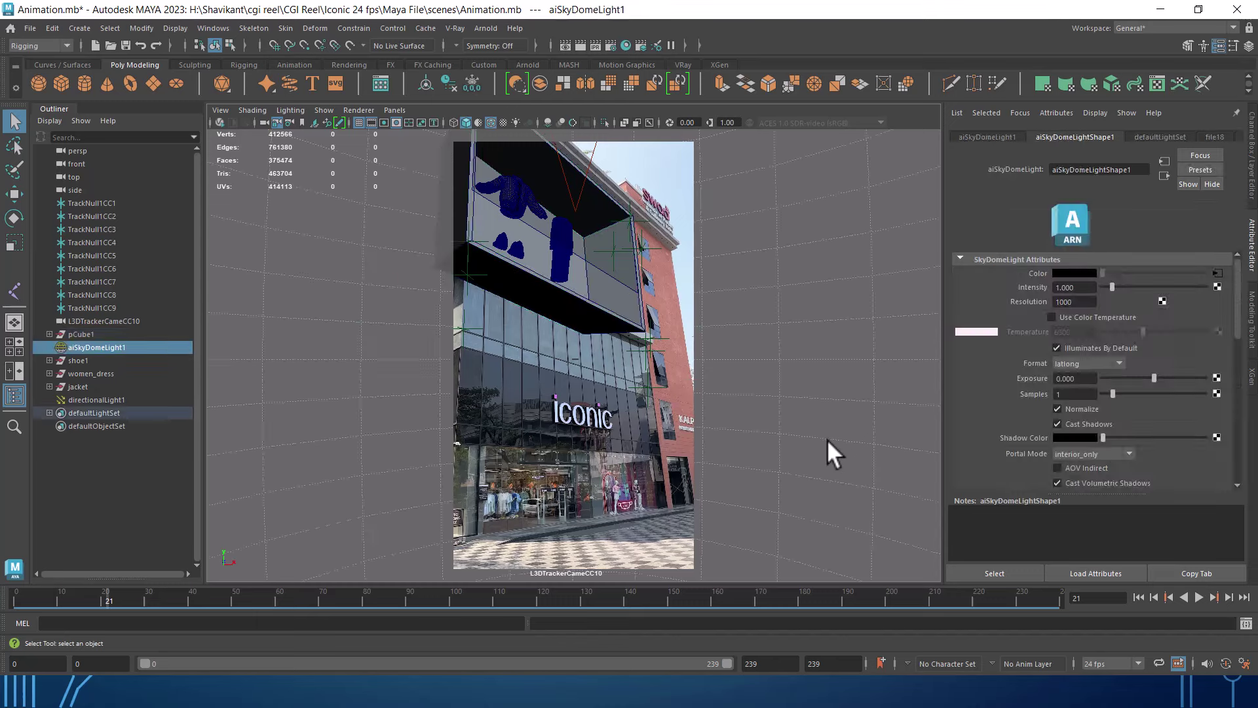
click(89, 321)
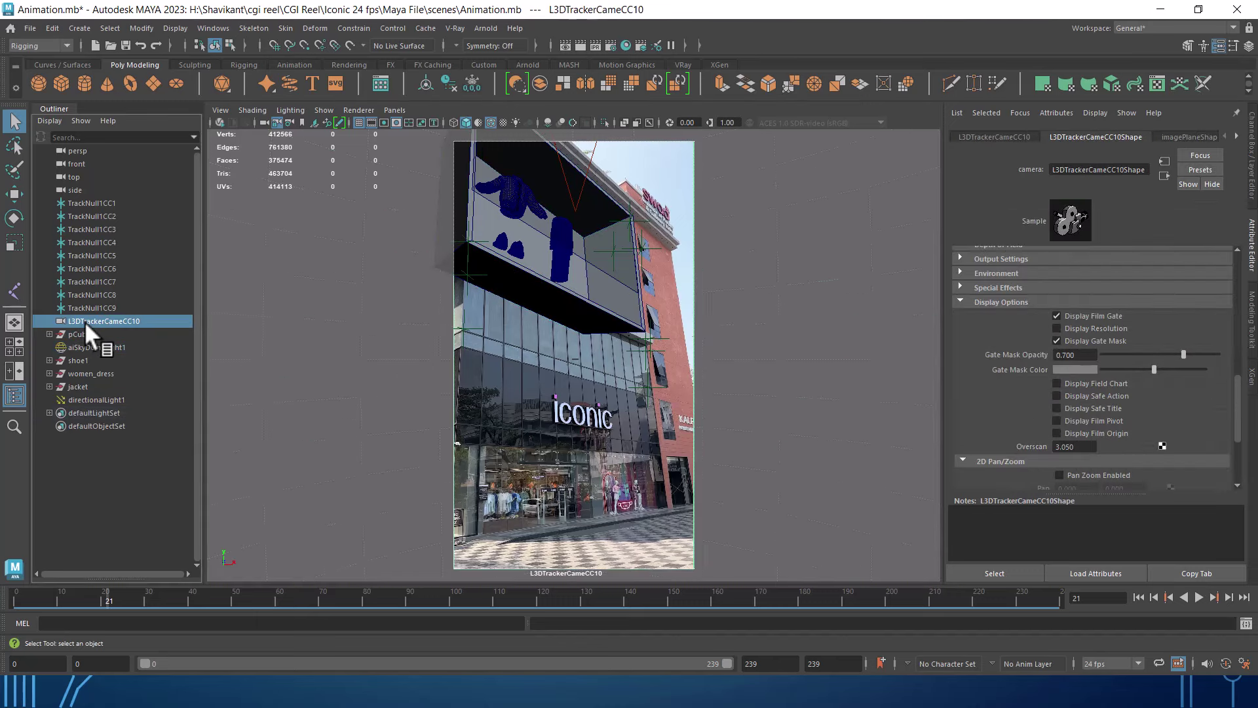
click(30, 29)
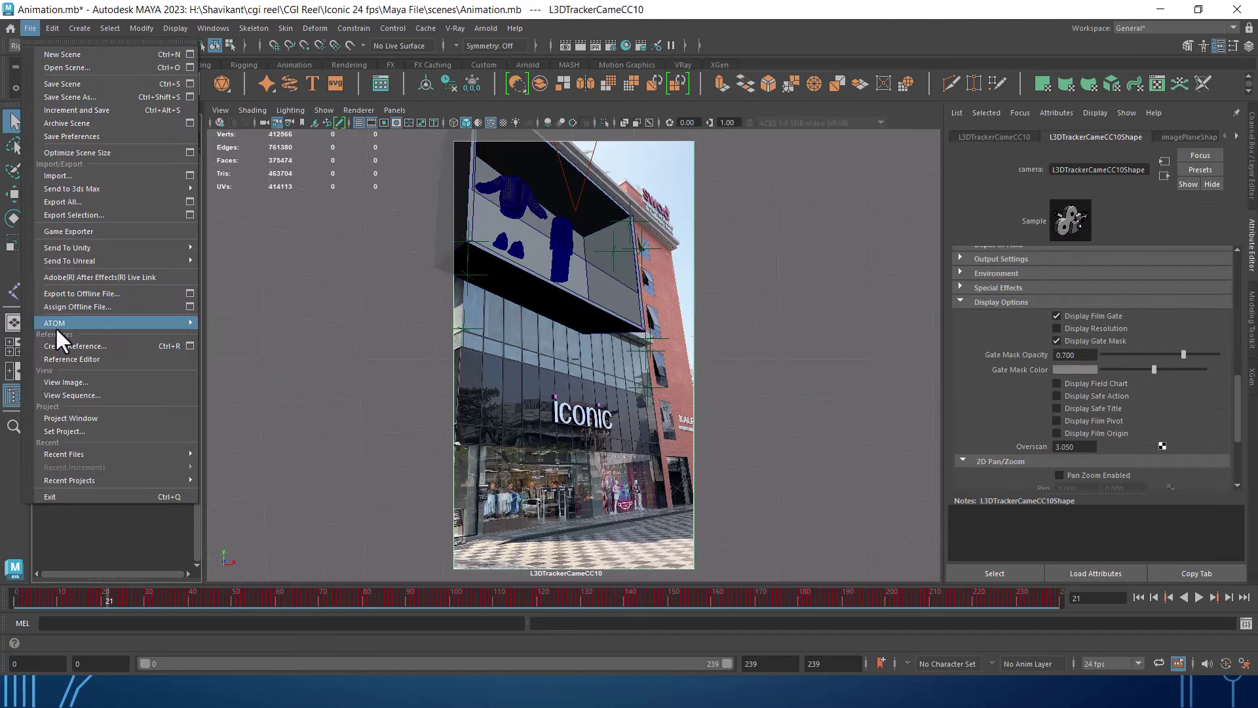
click(76, 175)
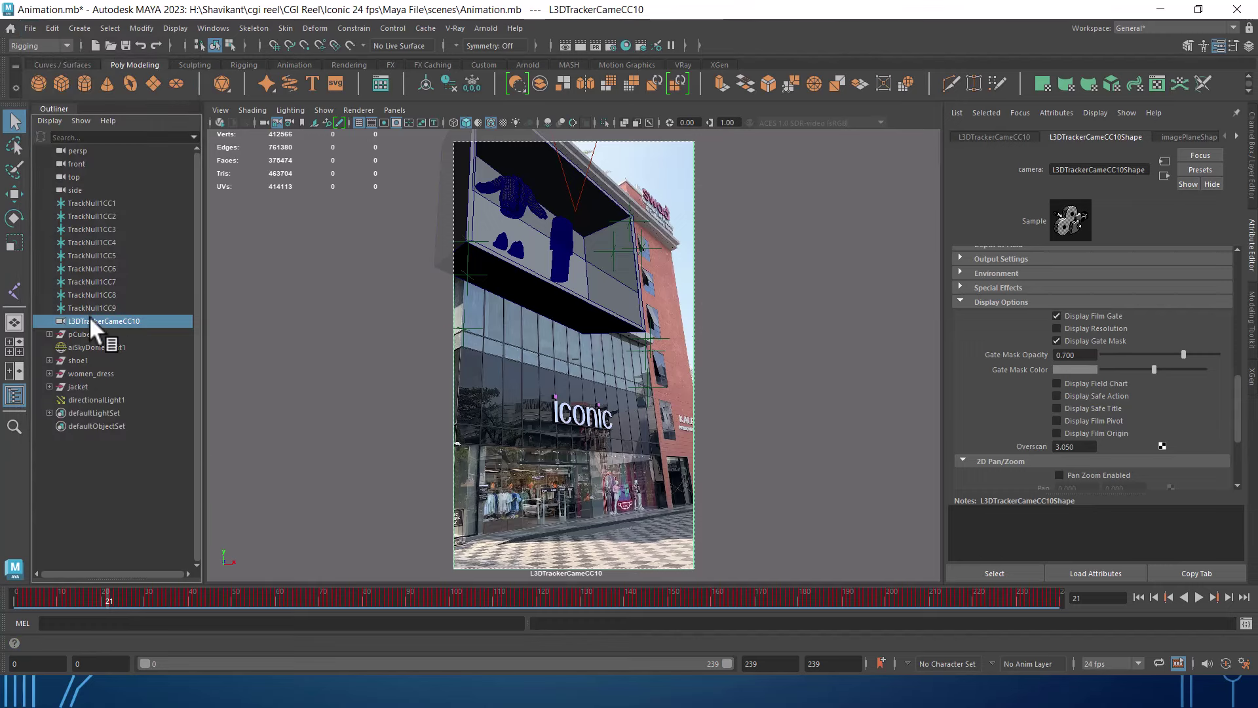
Select the TrackNull1CC7 and TrackNull1CC8 locators, then hide and reshow the display box mesh.
click(654, 245)
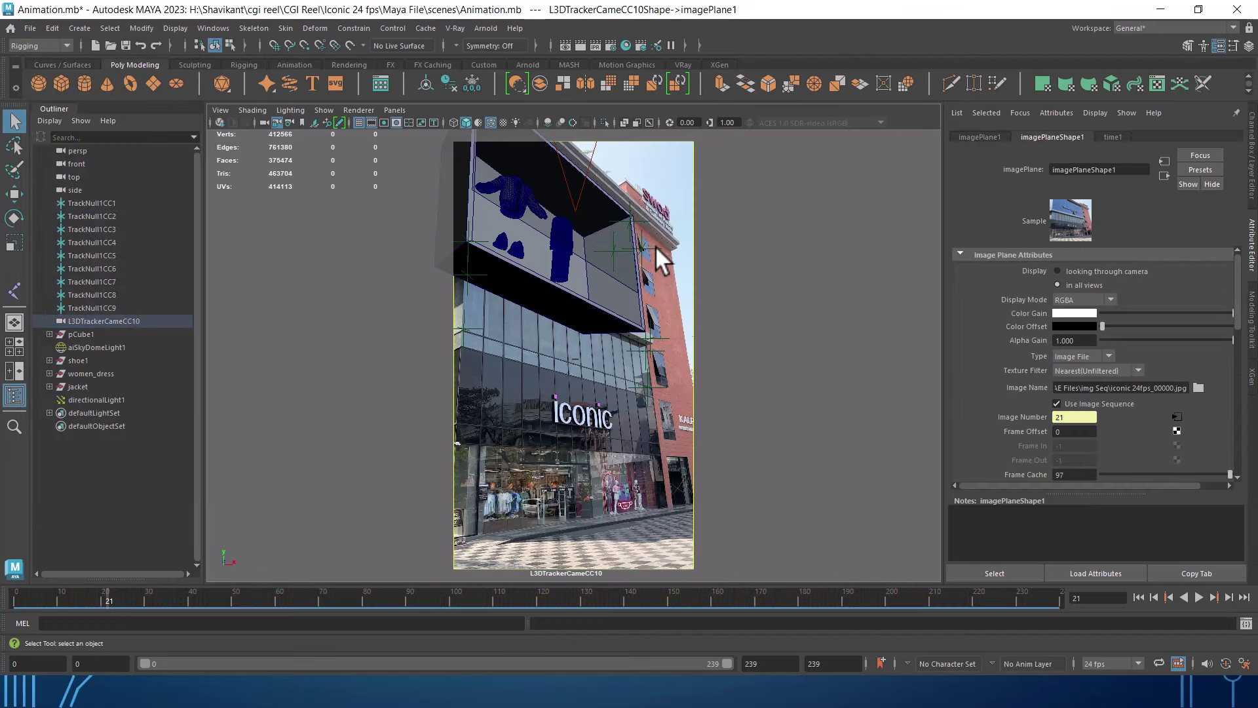
click(656, 246)
click(643, 217)
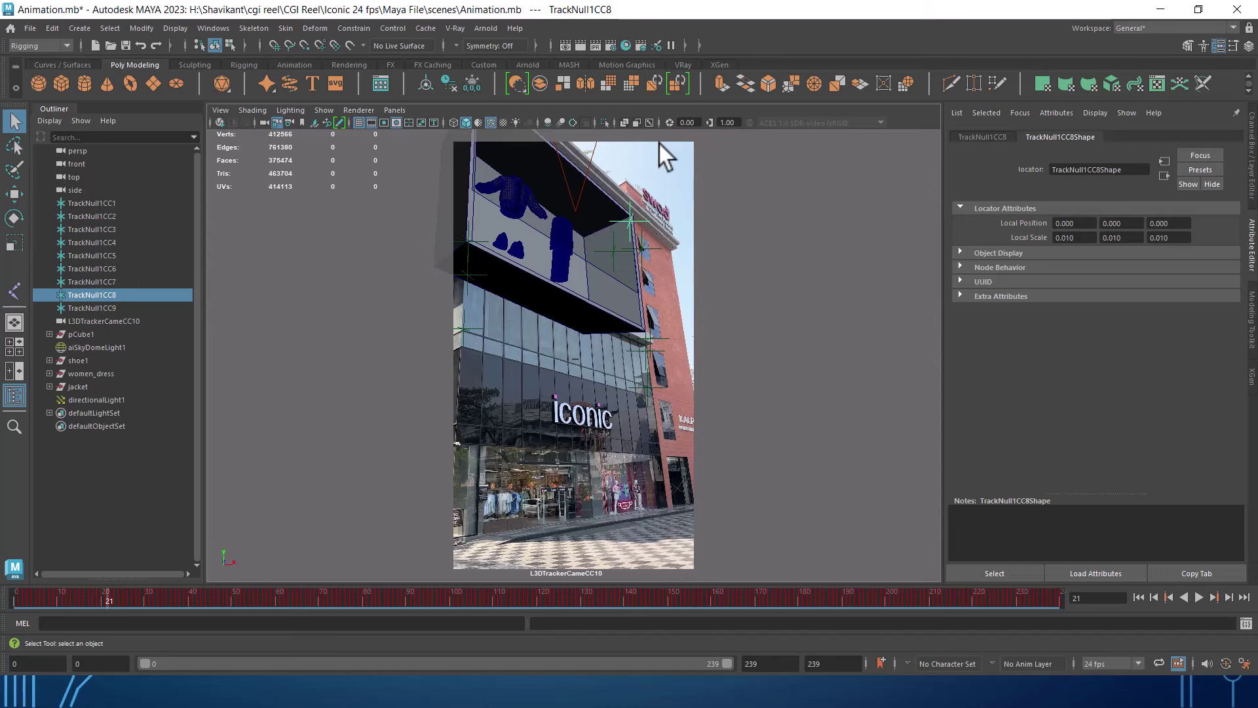
click(585, 303)
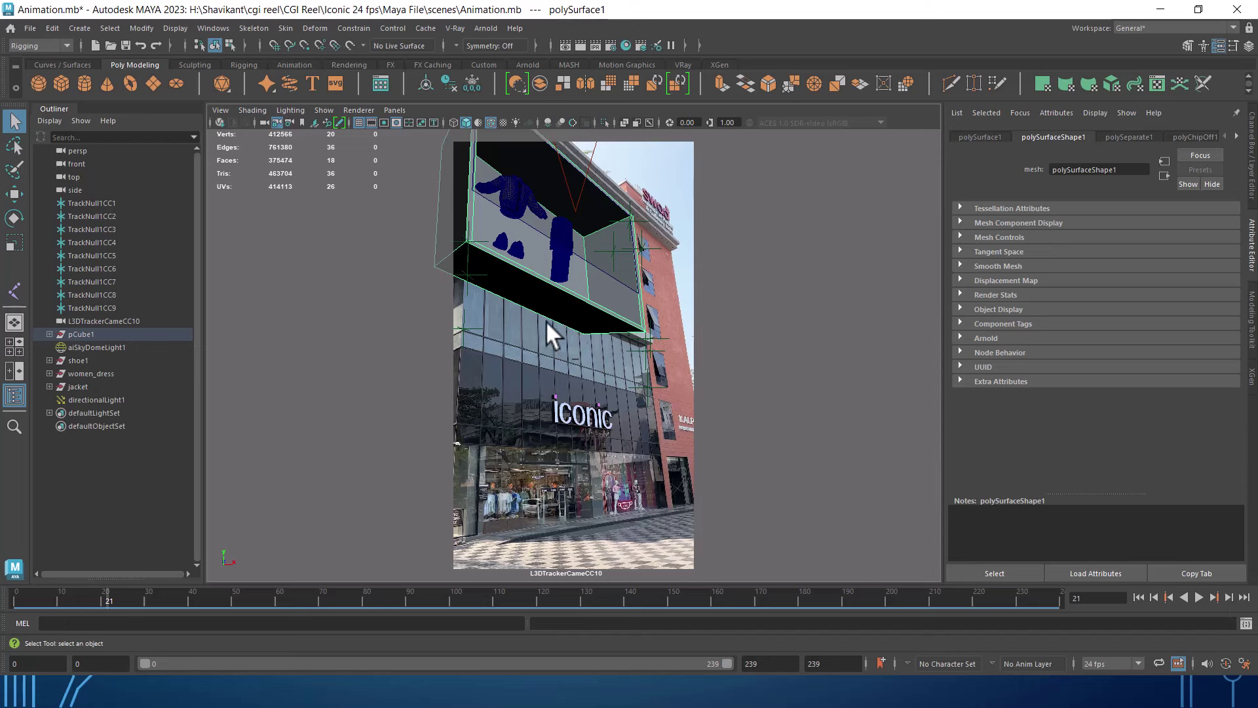
key(h)
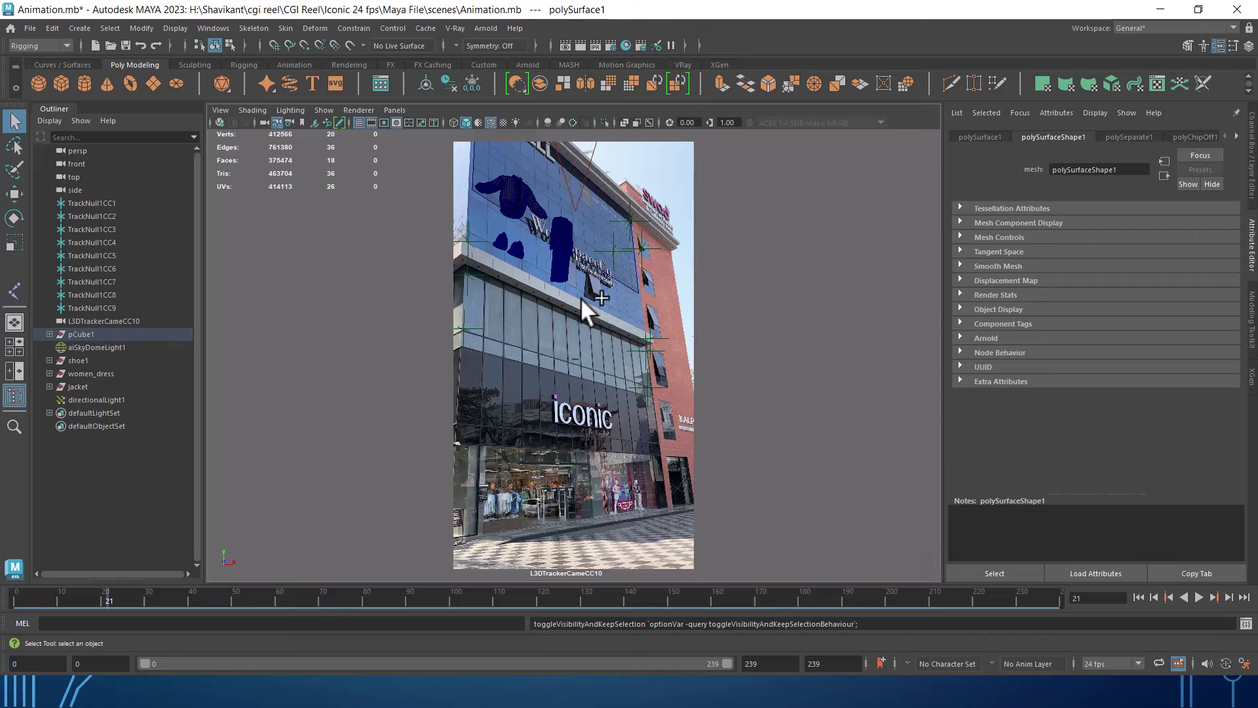
key(h)
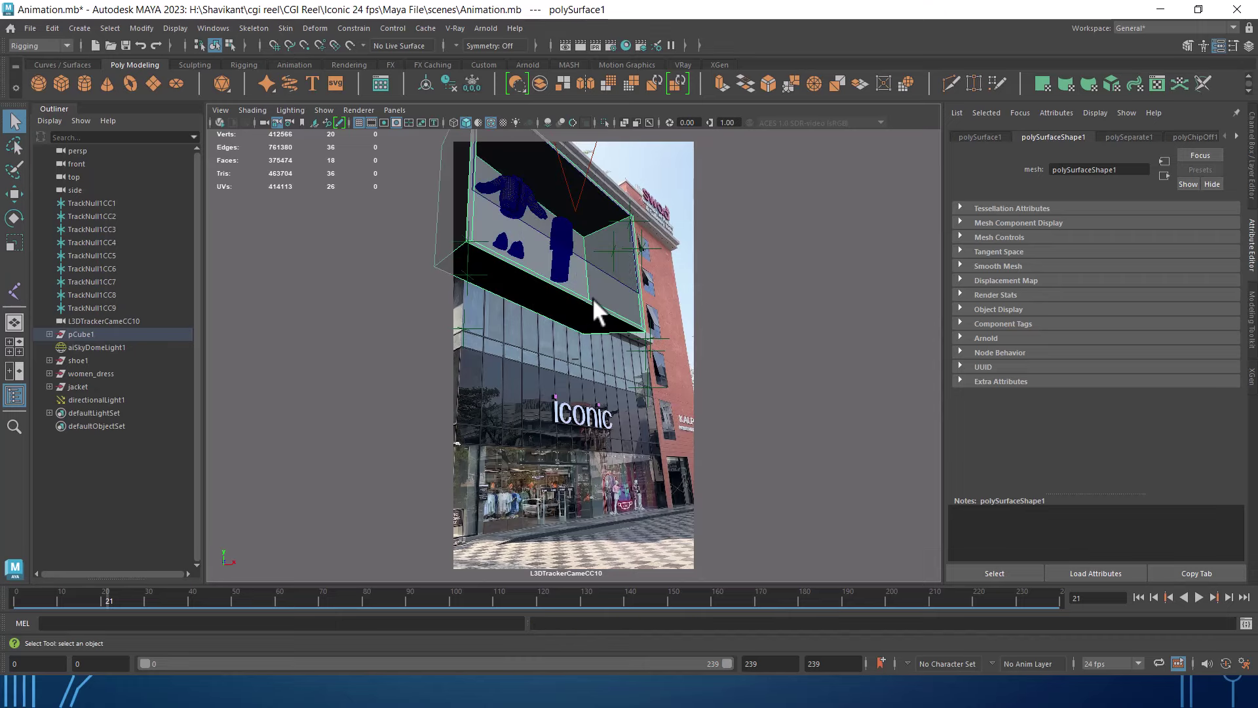
Inspect the box's lambert1 material and panels, then create a new polygon cube, pCube2.
right_click(583, 298)
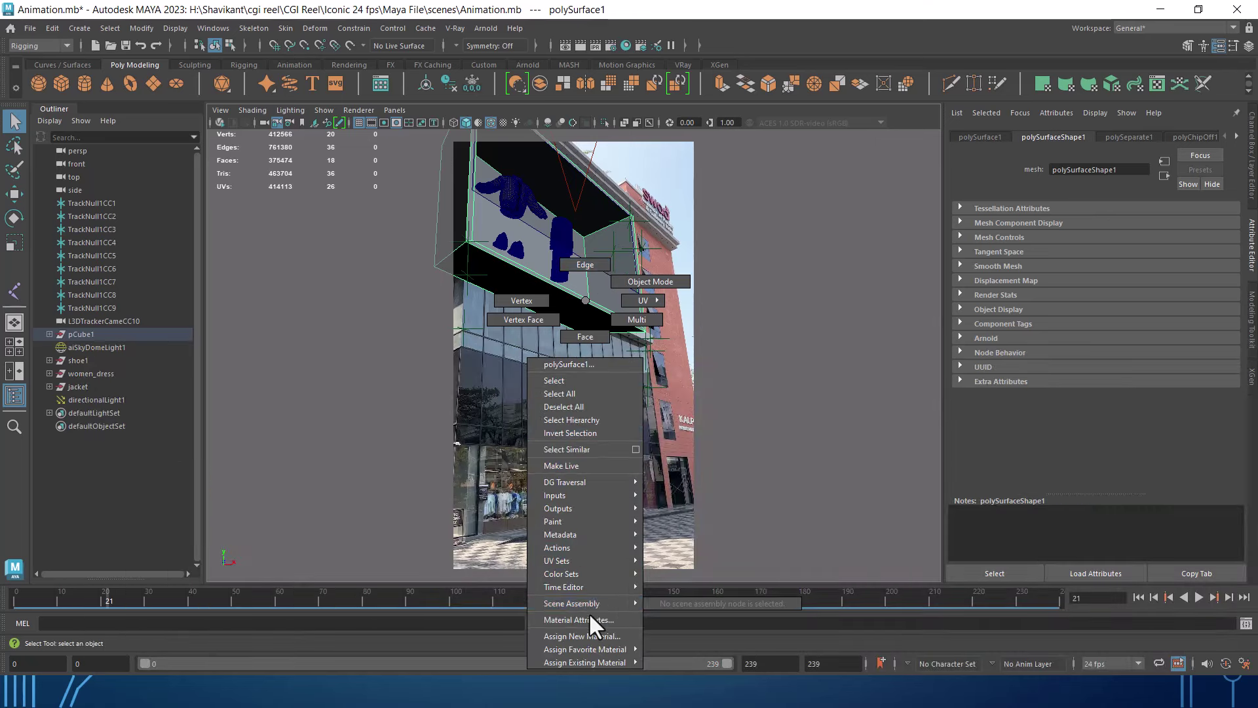
click(588, 612)
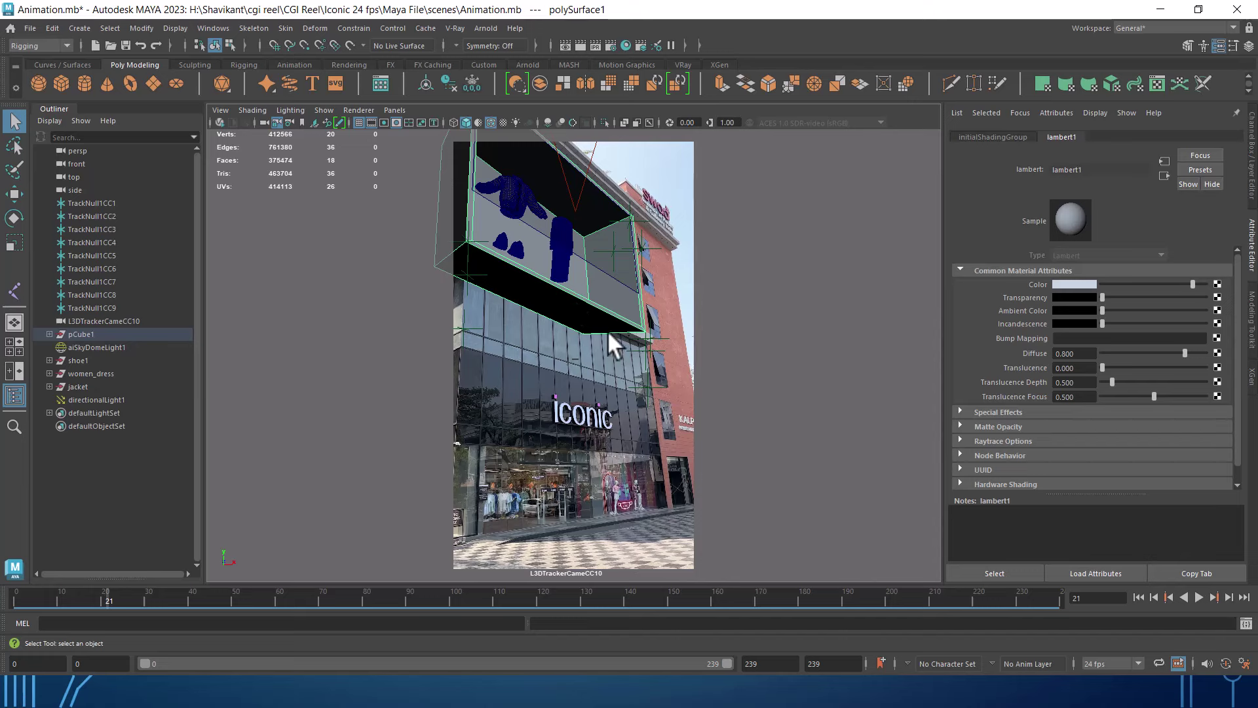
click(505, 283)
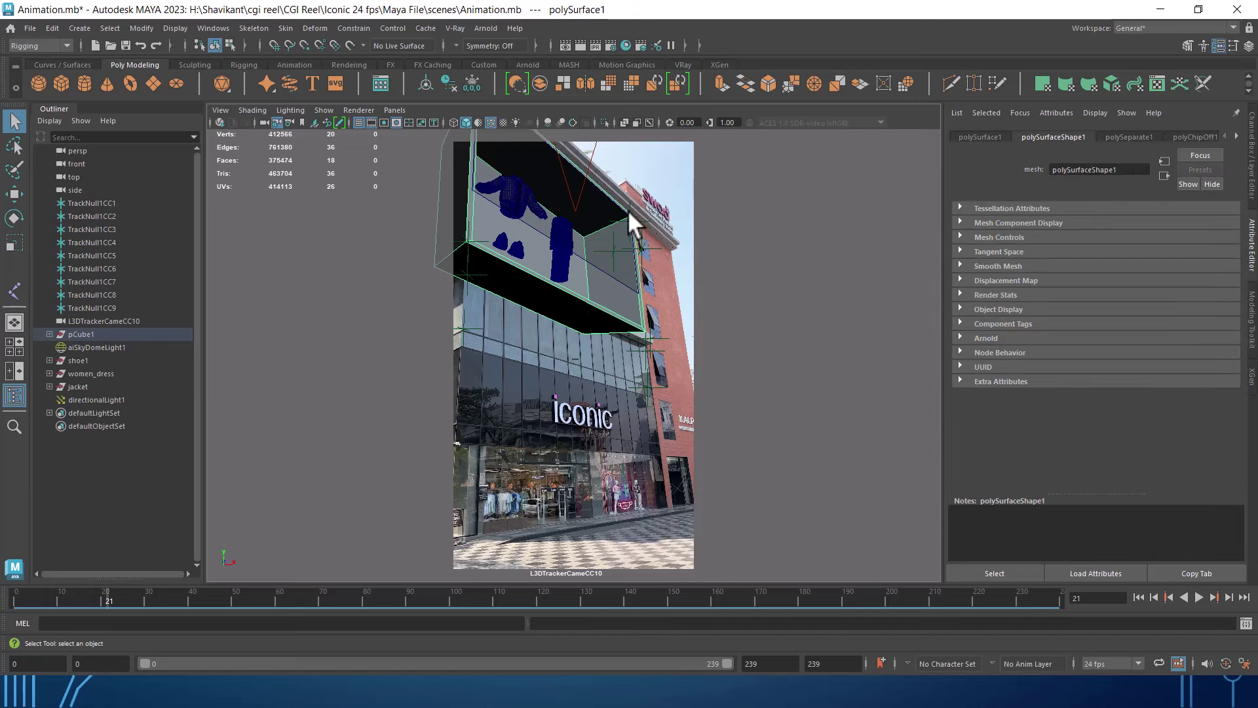
click(624, 209)
click(498, 271)
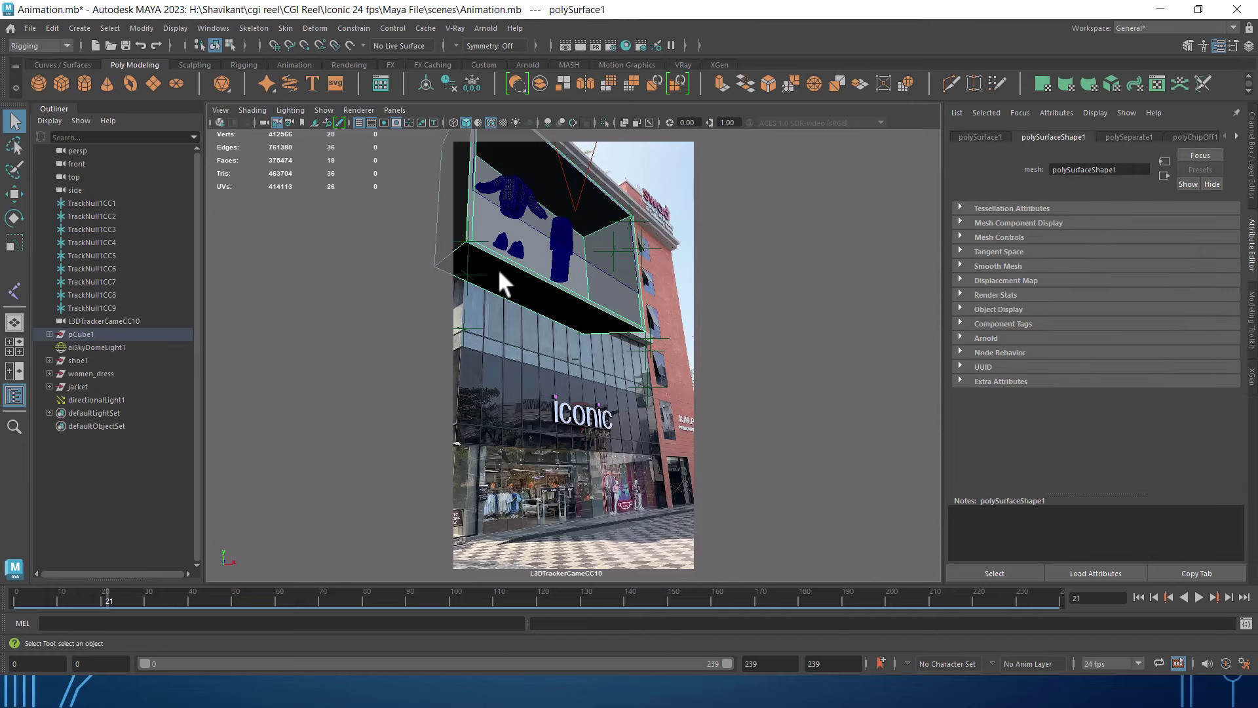
click(755, 368)
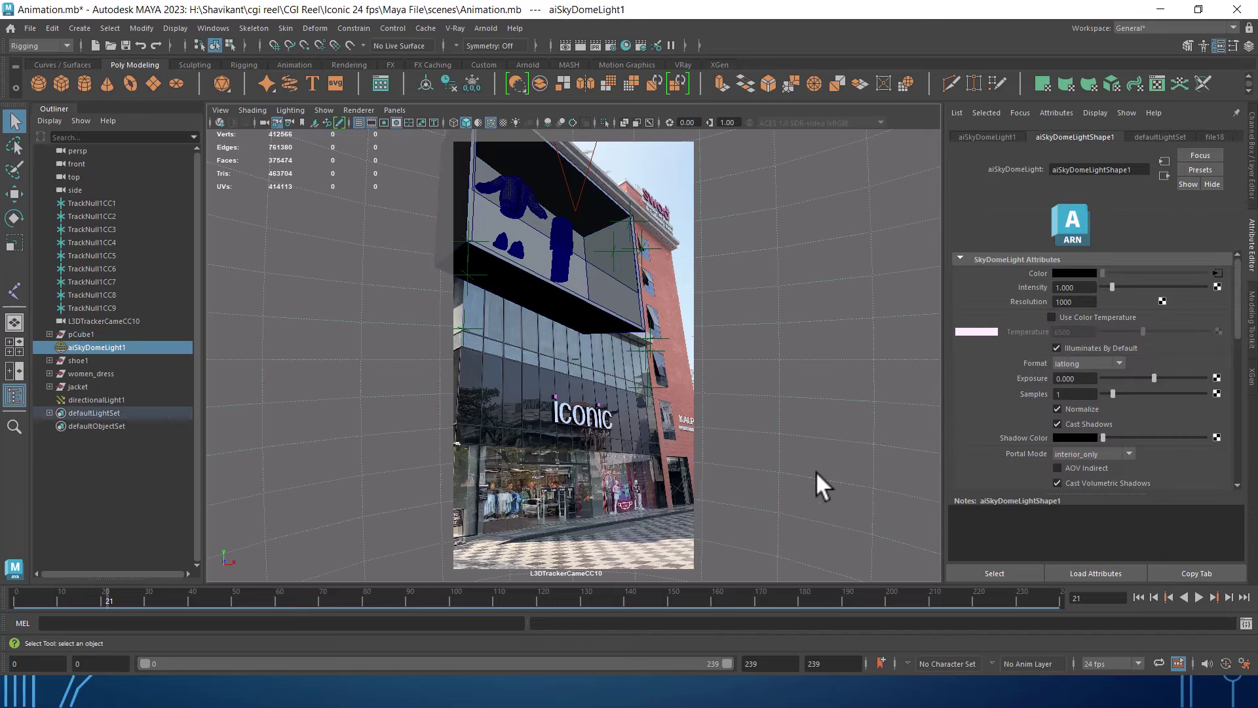
shift+right_drag(646, 516, 657, 419)
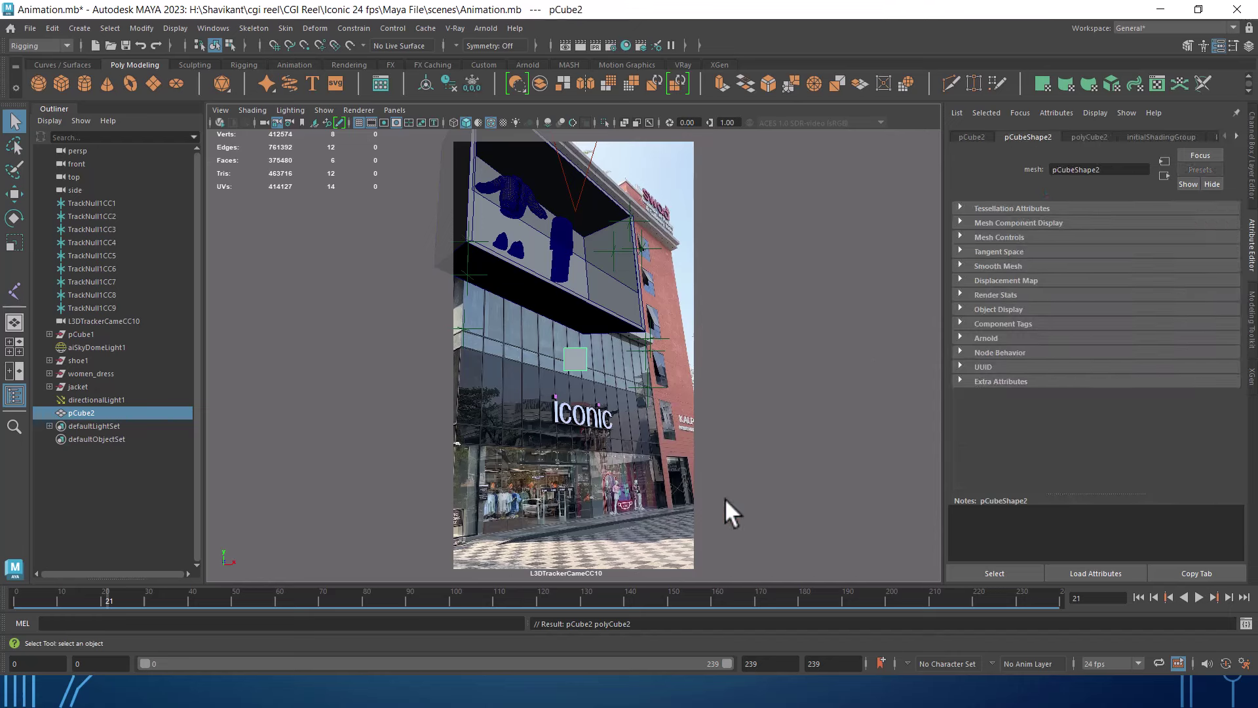
Move pCube2 up to the display box's right edge and start playback.
key(w)
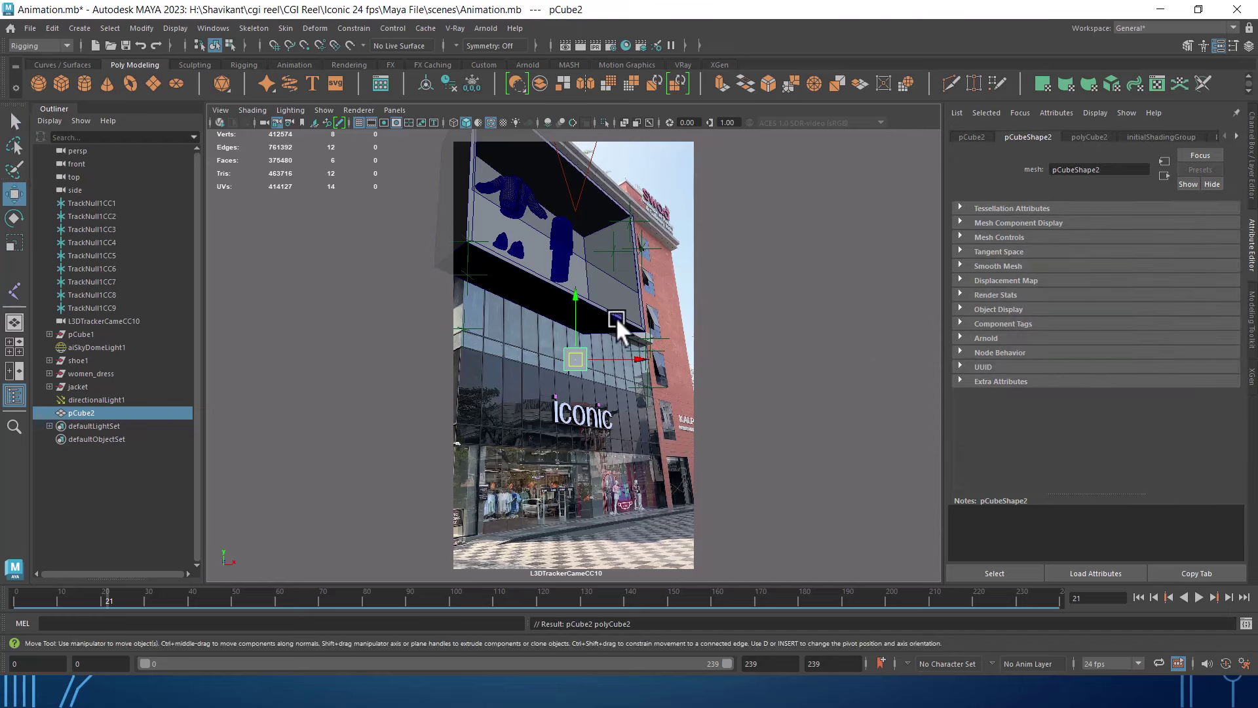
drag(616, 241, 613, 248)
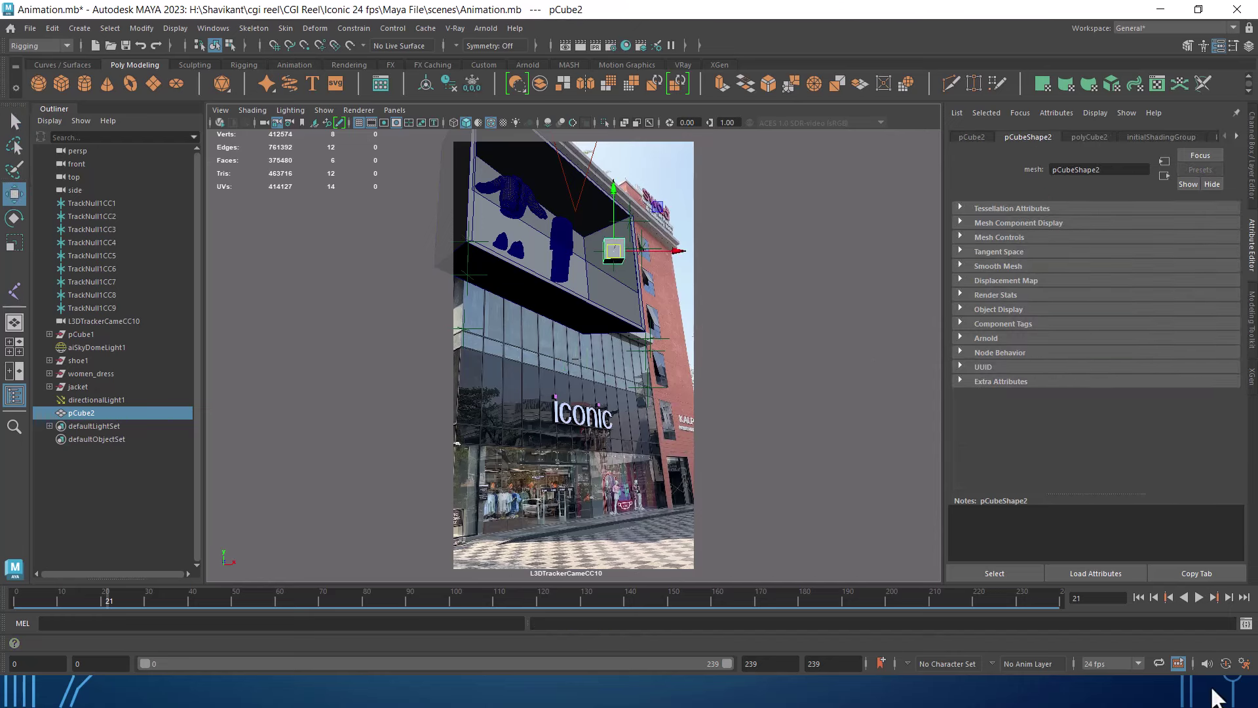
click(1139, 600)
Preview the shot to frame 160, rewind to frame 0, and return to the CGI REEL slide show.
click(1198, 595)
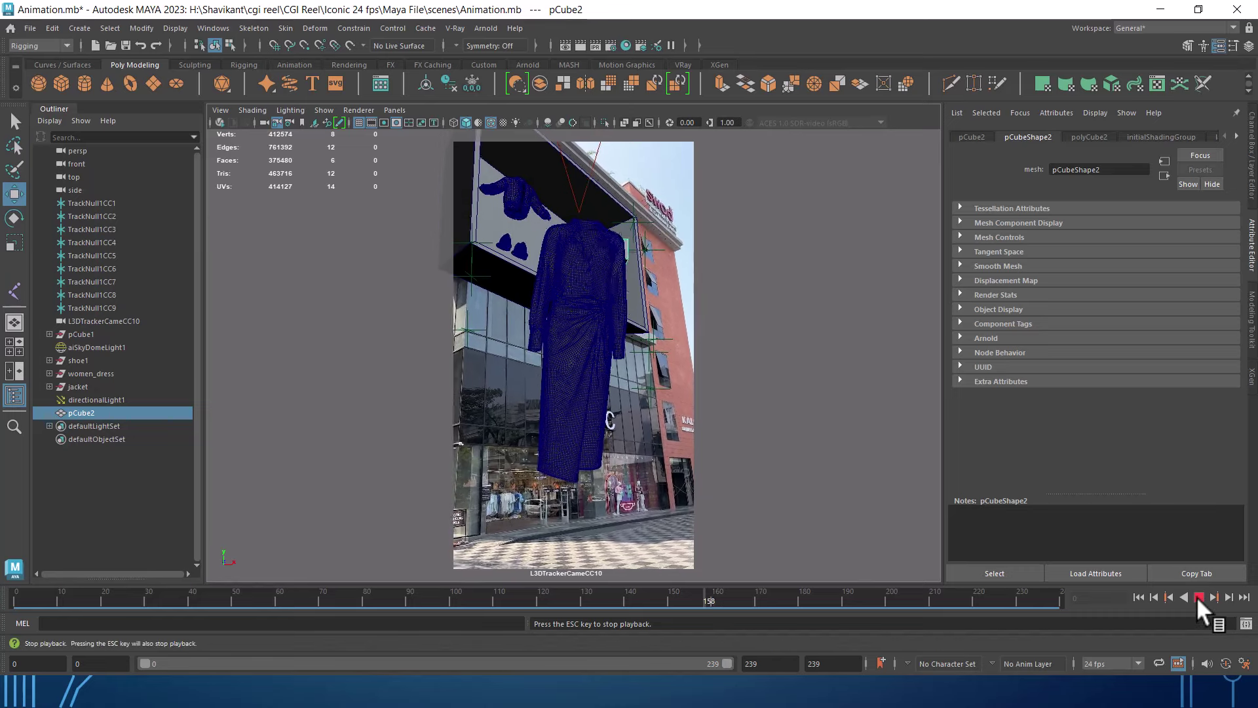
click(1198, 597)
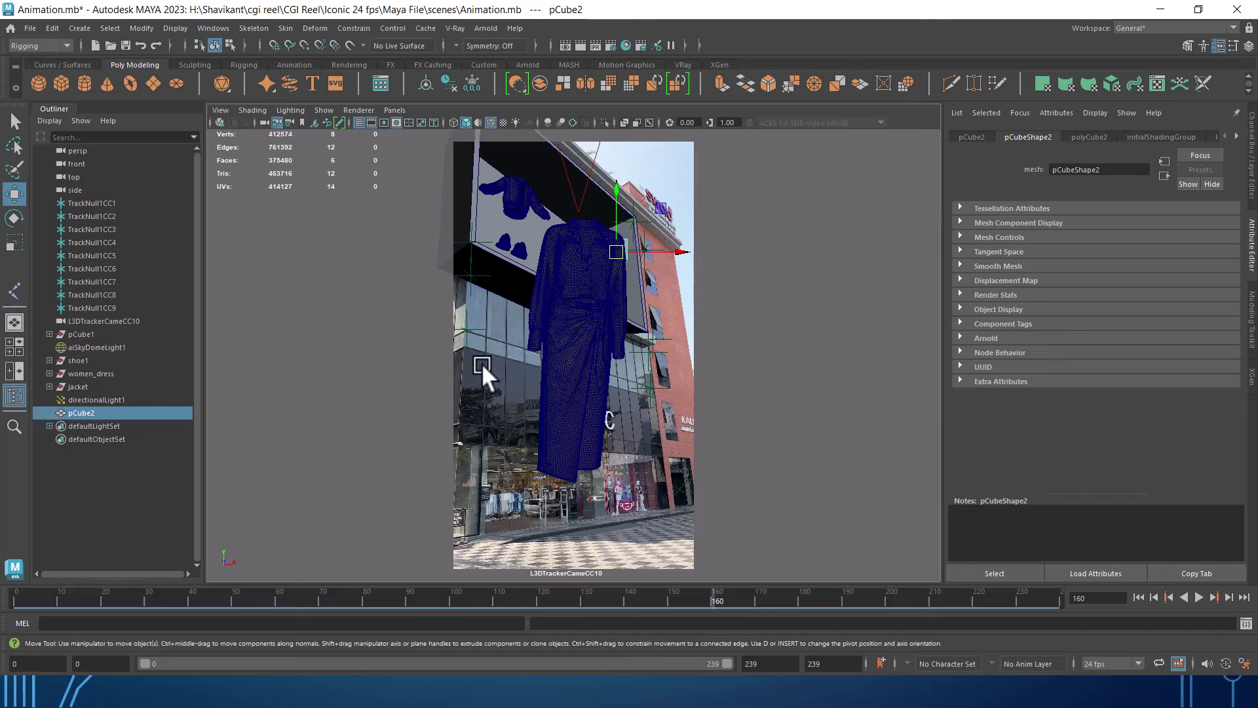
click(1135, 597)
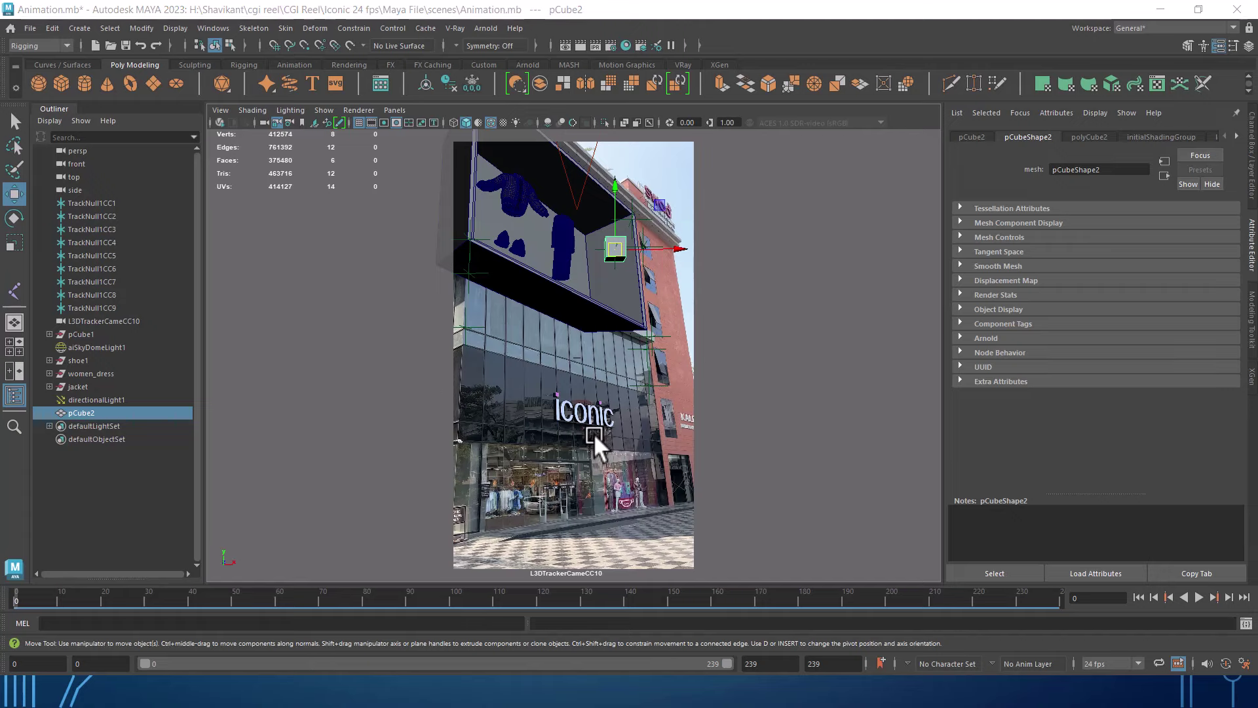
key(super+Tab)
click(407, 220)
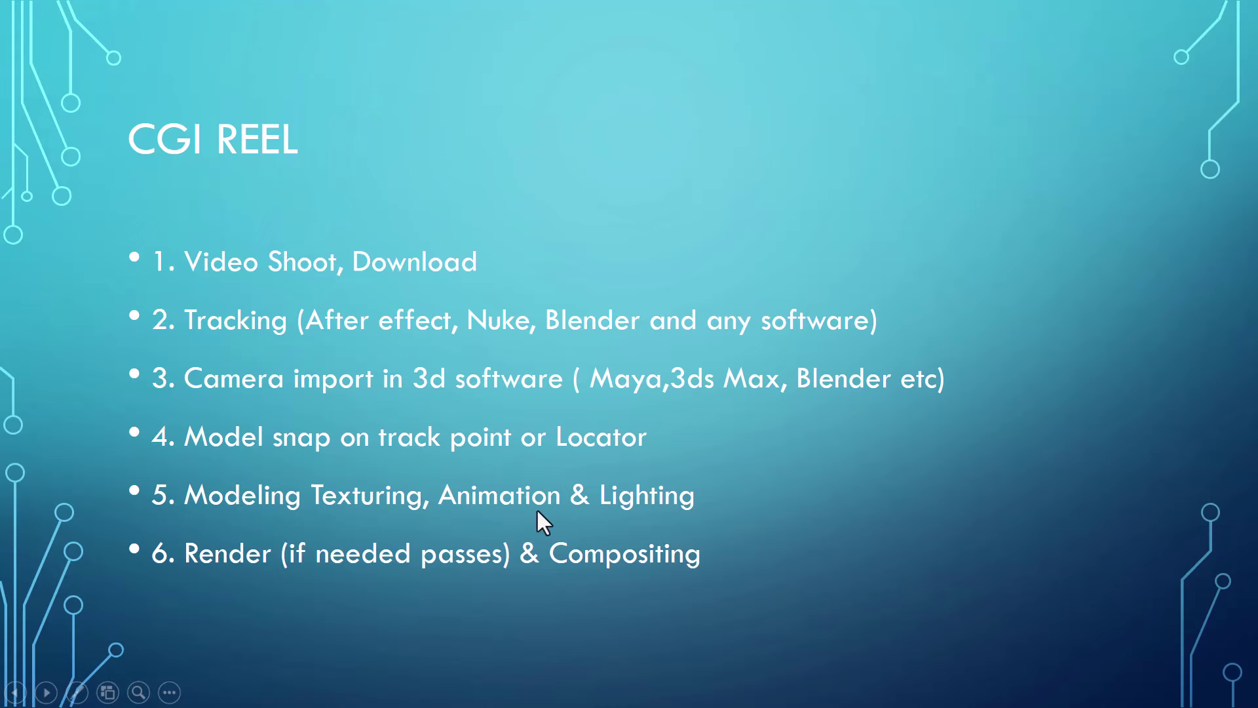
Switch from the CGI REEL slide back to the Maya window.
key(alt+Tab)
Play the animation with the box panel and dress selected, then stop playback.
click(517, 190)
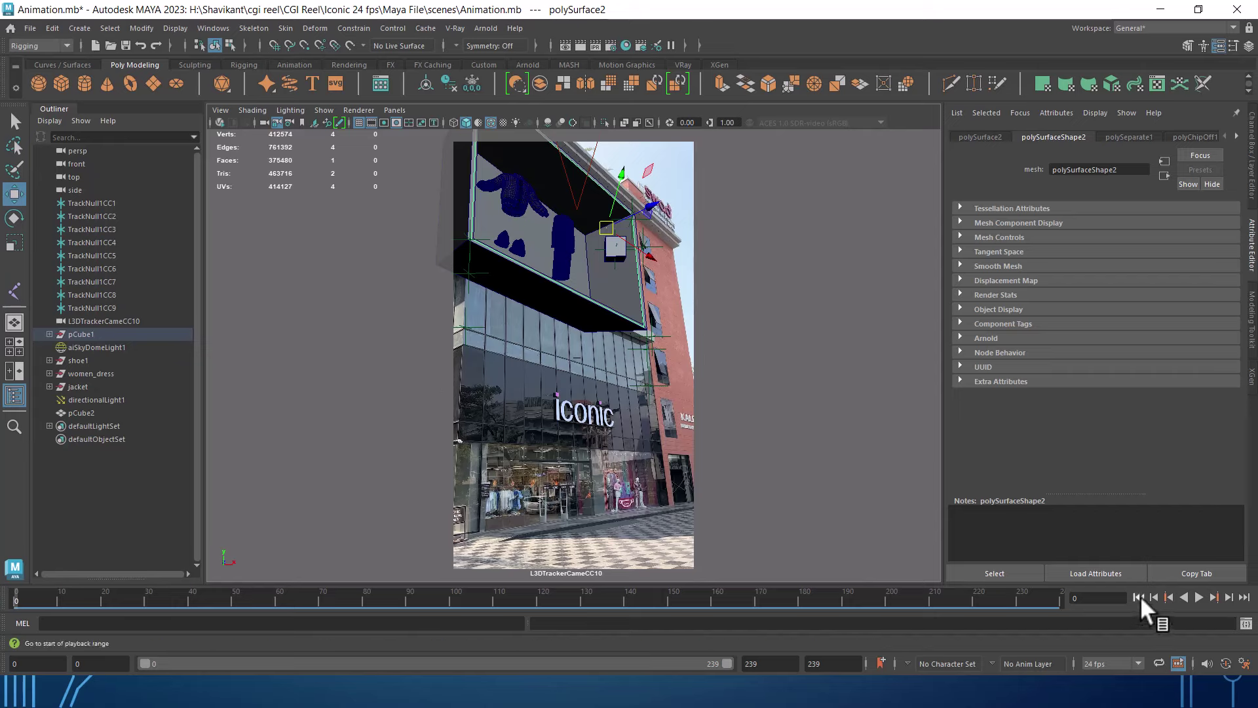
click(1200, 597)
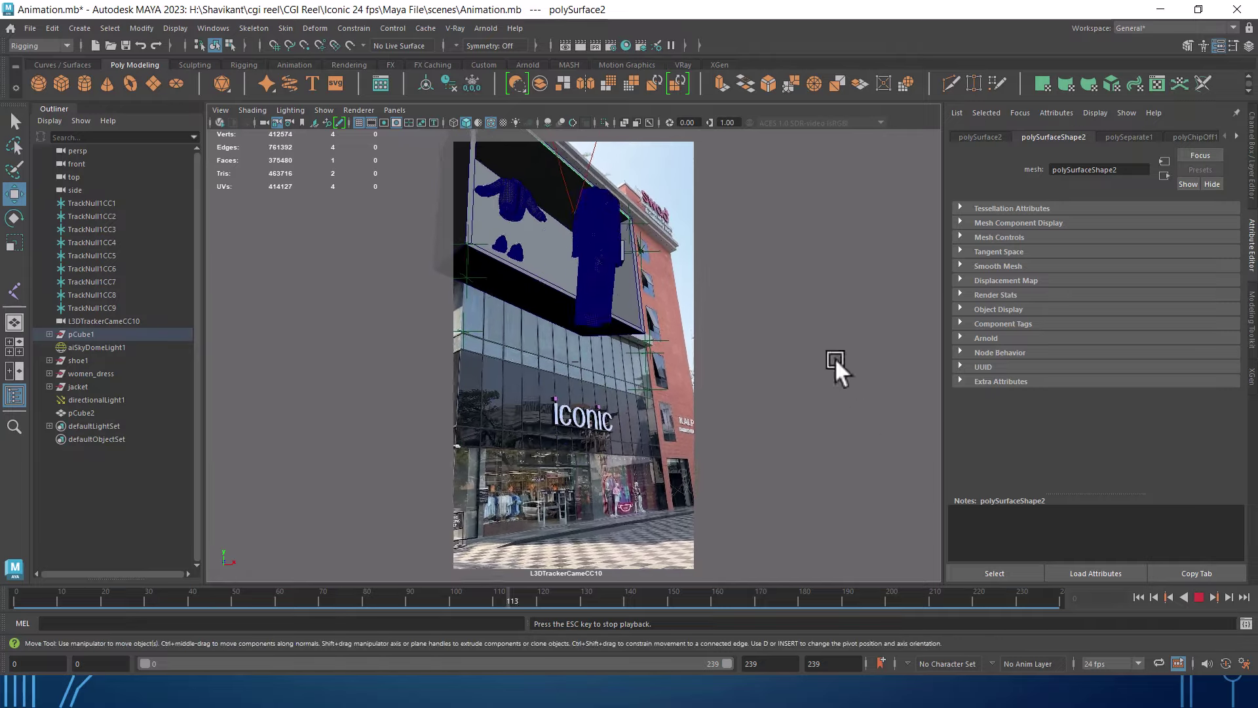
click(568, 279)
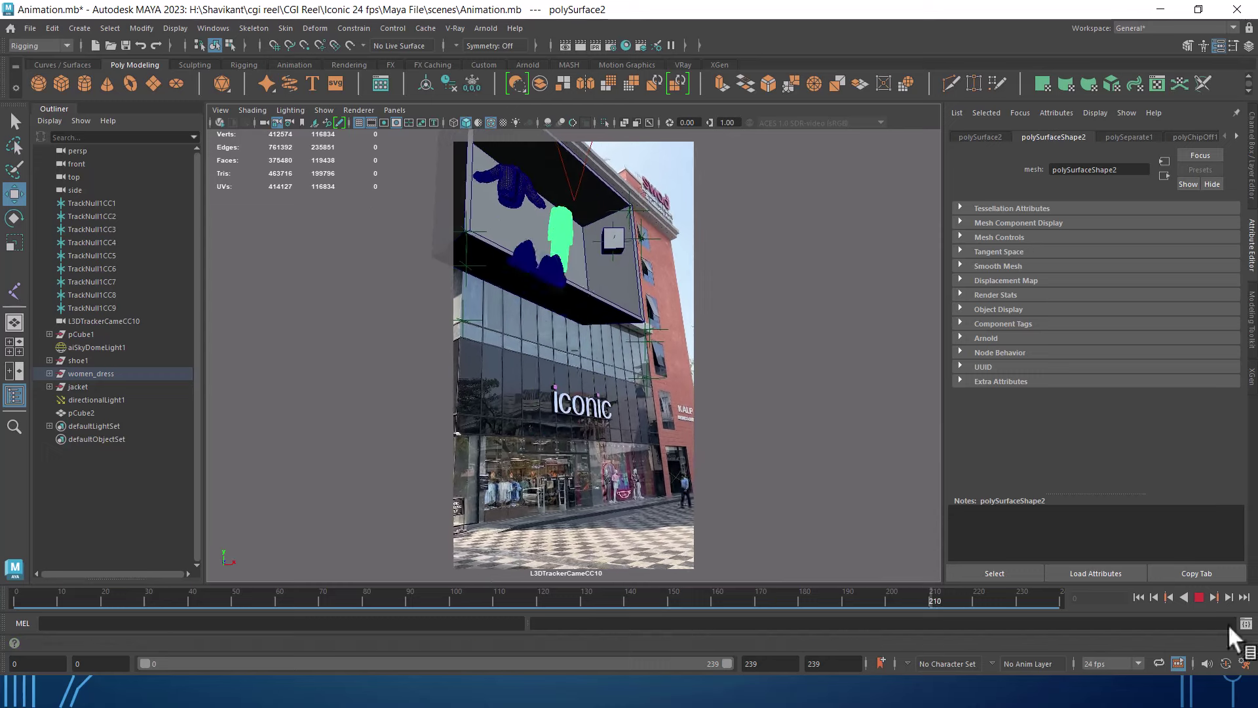
click(1199, 597)
Select pCube2, check its animation at frames 0 and 74, and open Panels layouts.
click(614, 238)
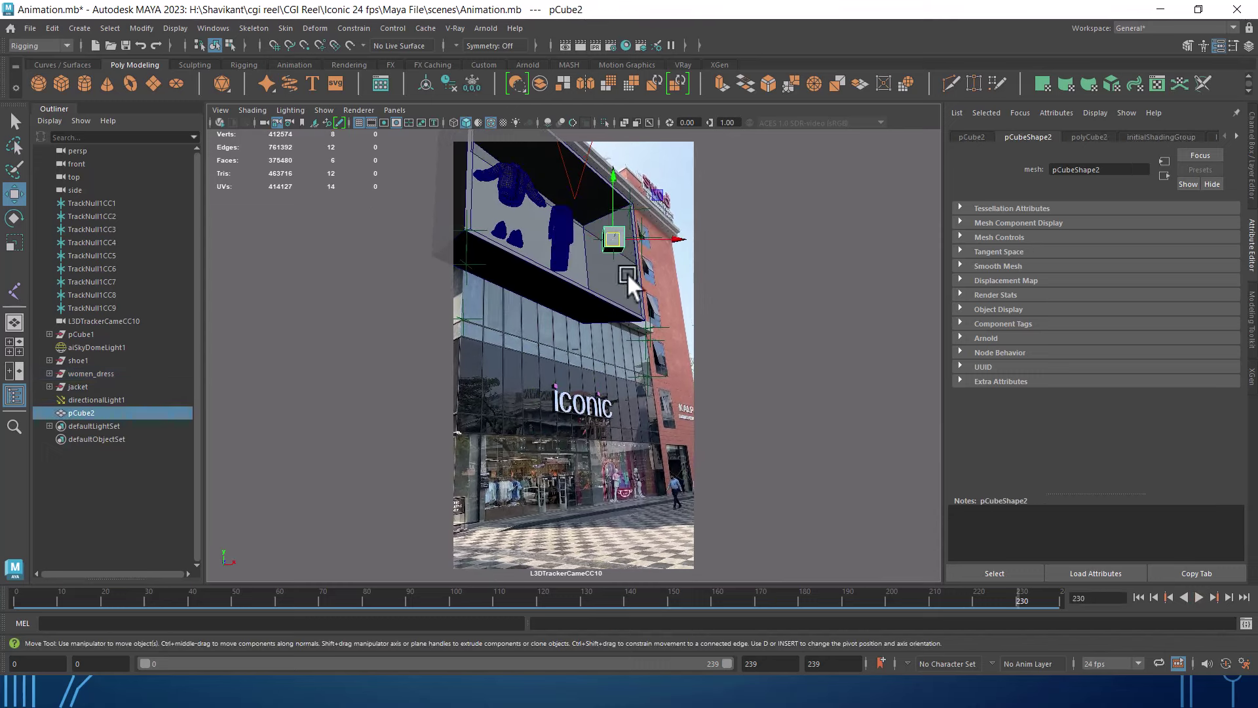
click(15, 600)
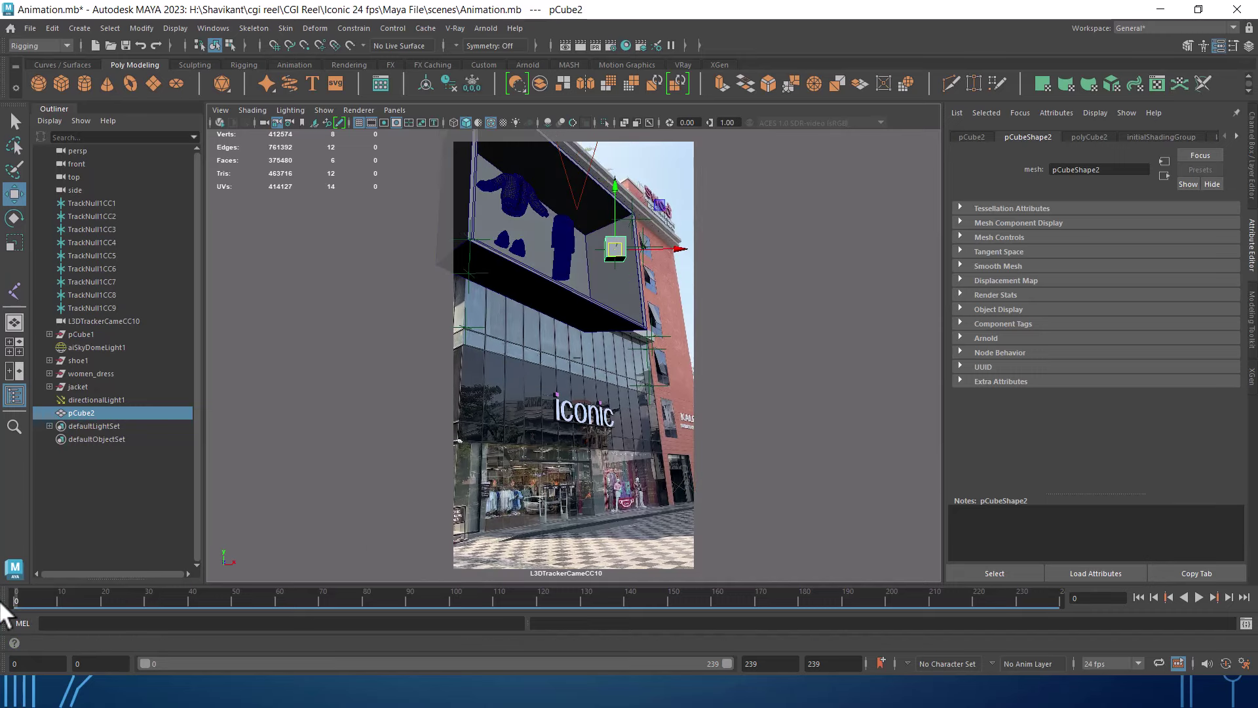
click(340, 602)
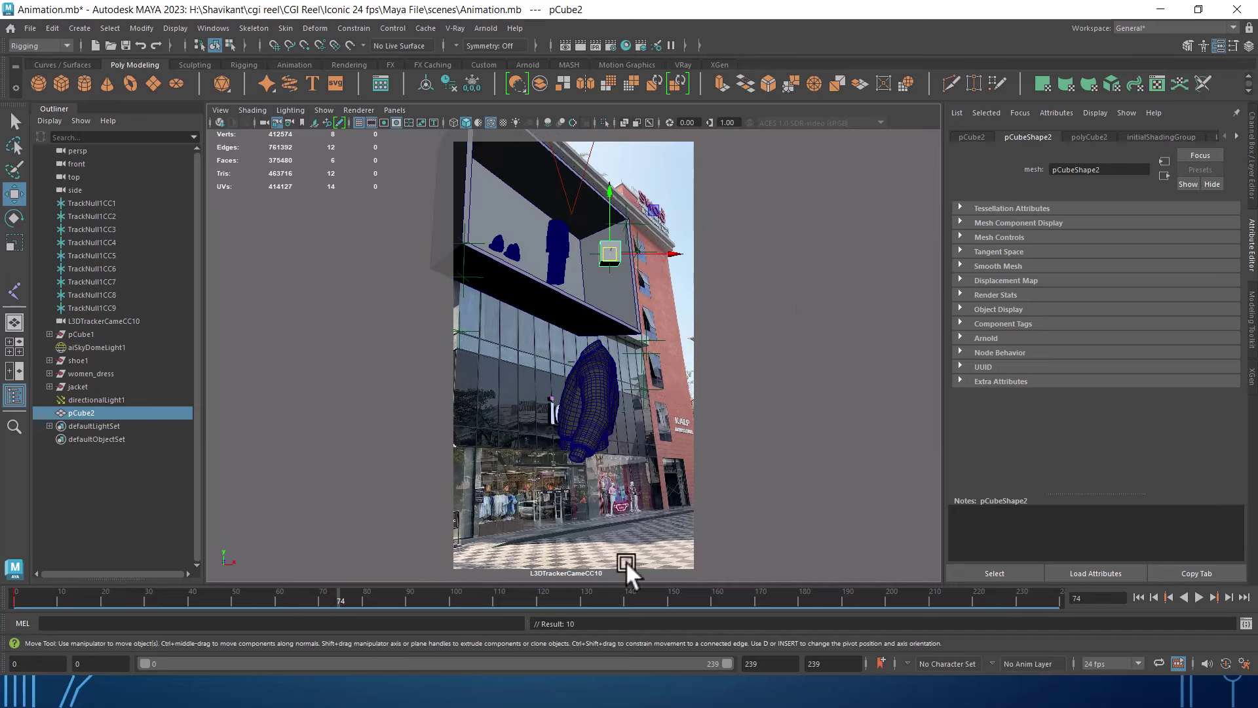
click(406, 111)
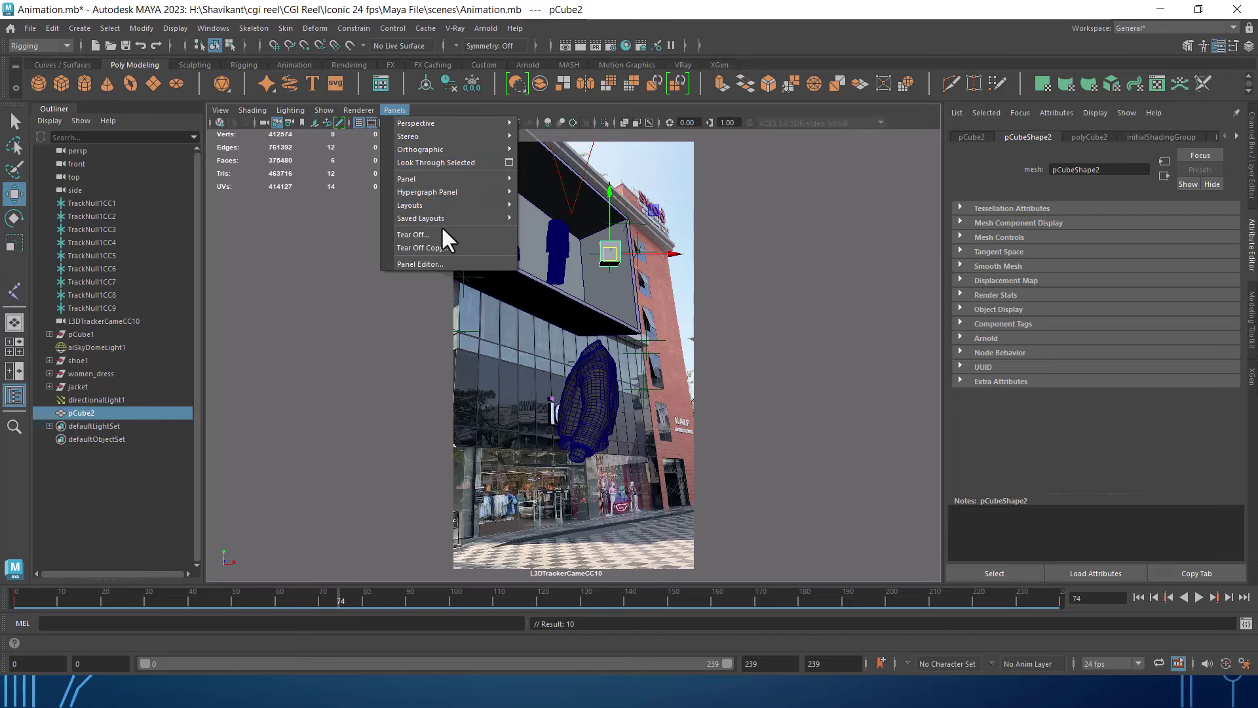
mouse_move(410, 204)
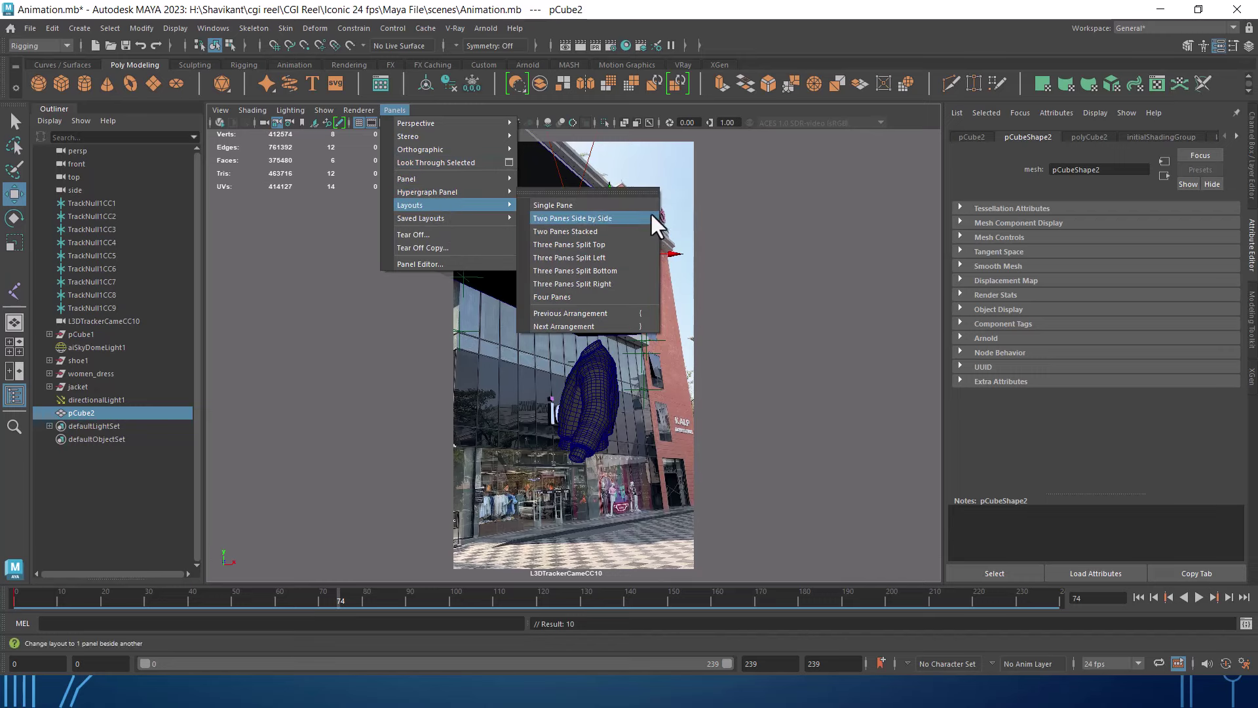
Use a Two Panes Side by Side layout and move pCube2 down at frame 100.
click(648, 218)
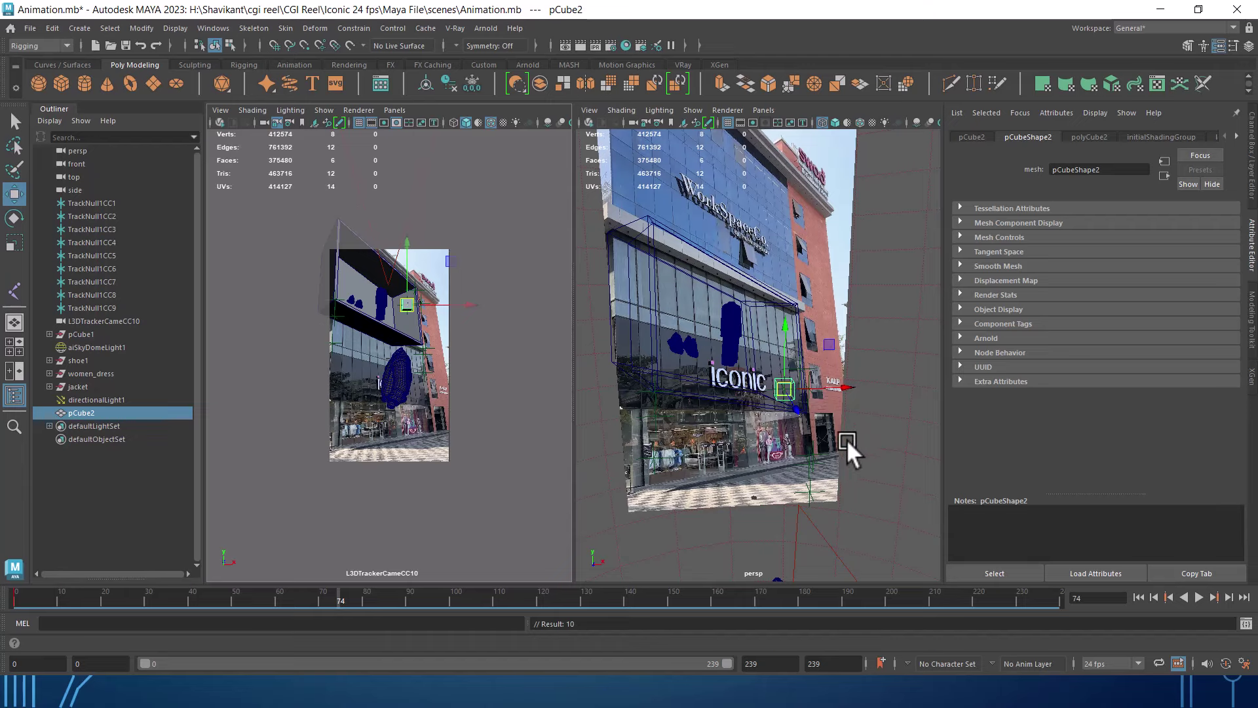
mouse_move(846, 439)
alt+mouse_down()
mouse_move(823, 473)
mouse_move(773, 419)
mouse_move(824, 328)
mouse_move(761, 363)
mouse_move(847, 386)
mouse_move(806, 419)
alt+mouse_up()
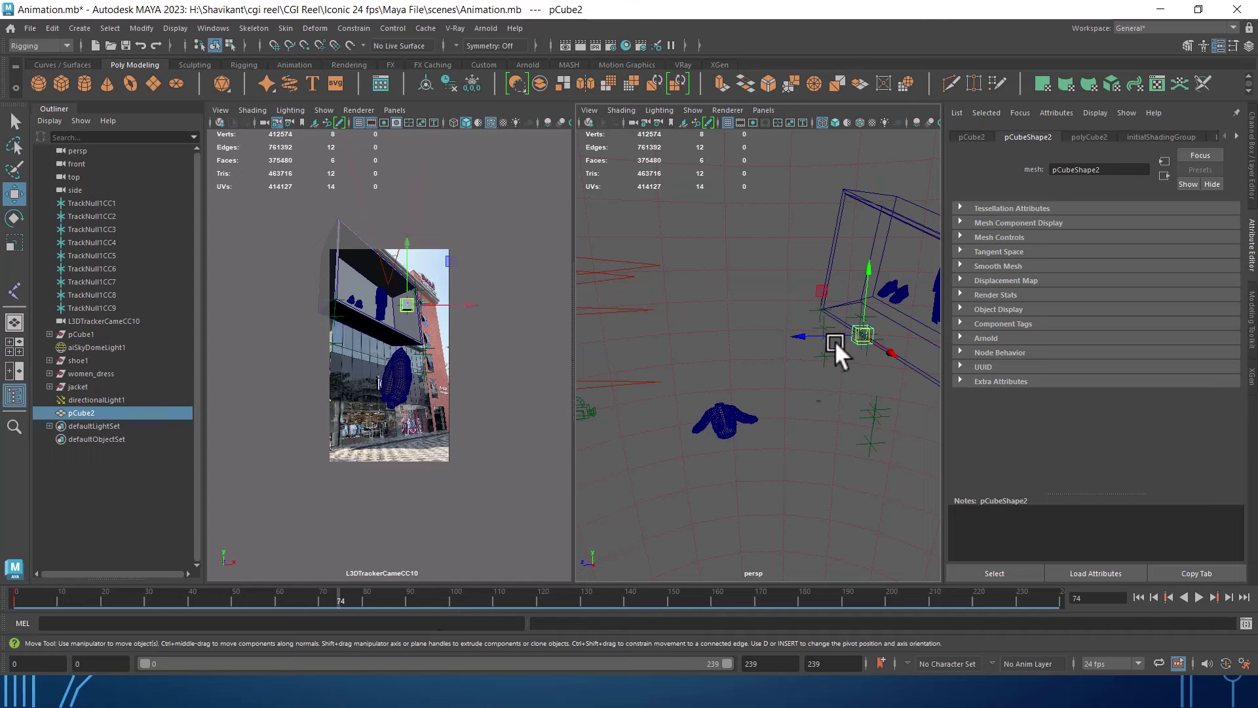
click(451, 596)
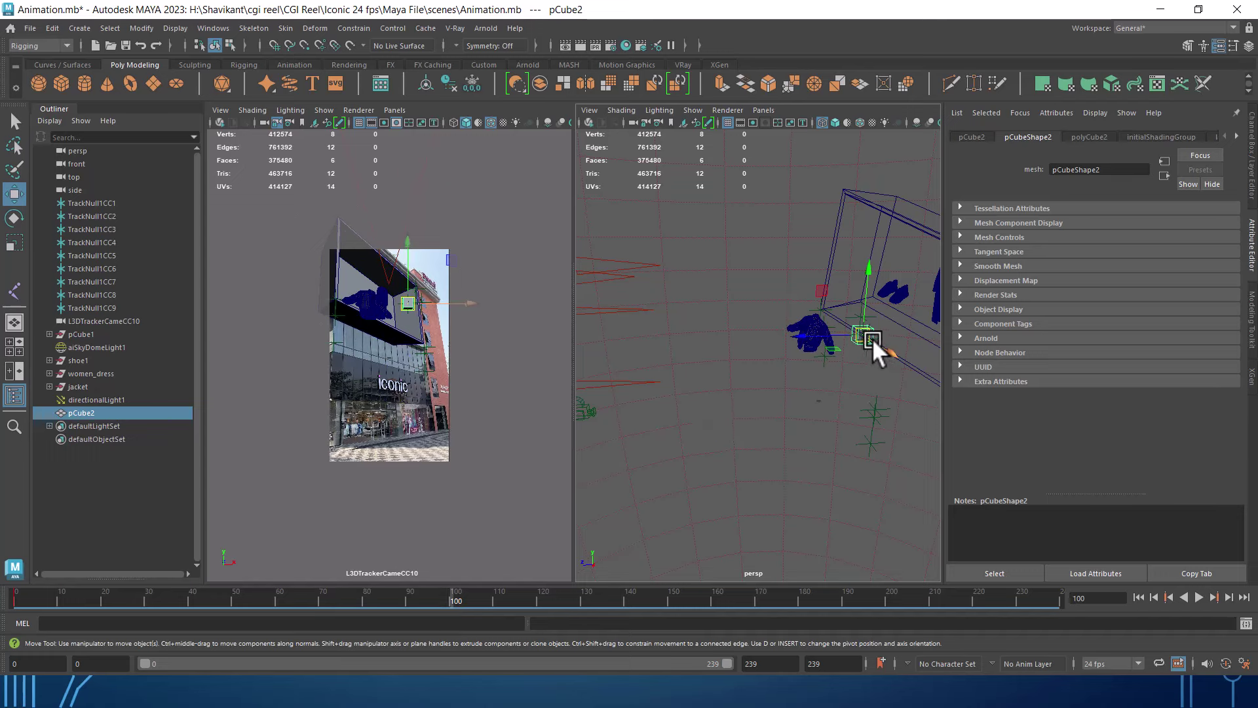
mouse_move(871, 338)
mouse_down()
mouse_move(819, 336)
mouse_move(703, 411)
mouse_up()
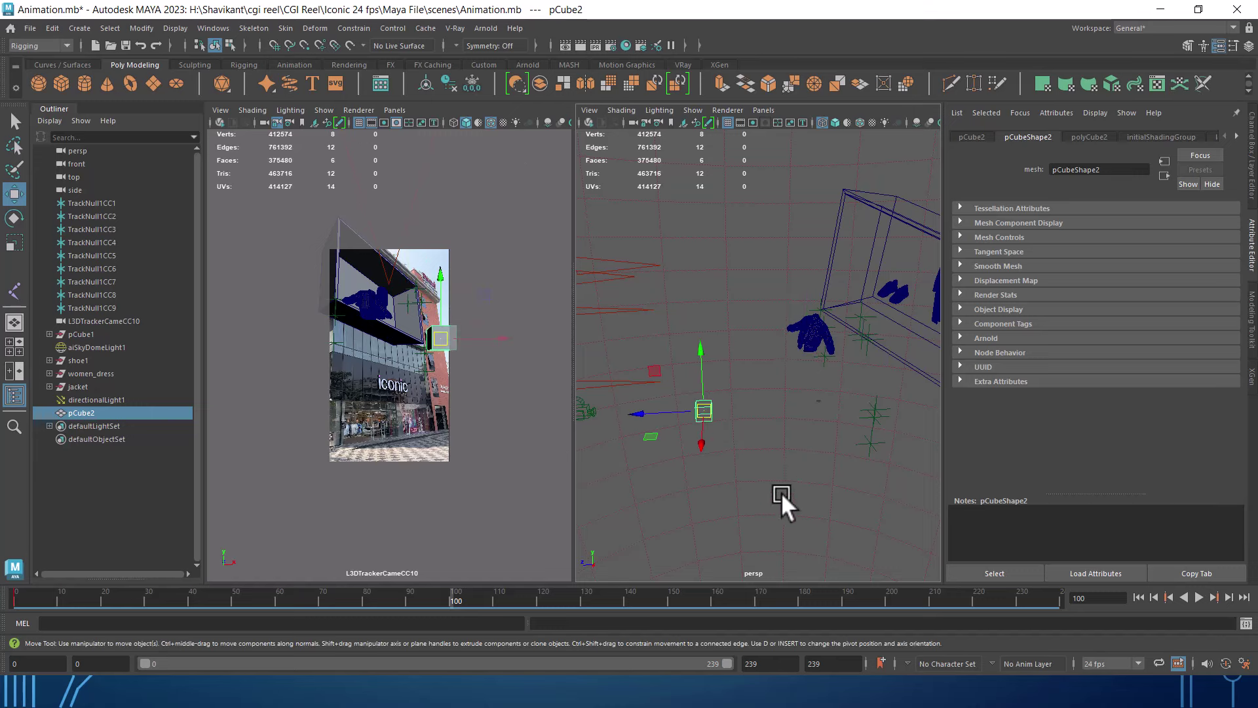
Hide the Help Line through the hotbox's interface visibility options.
key(space)
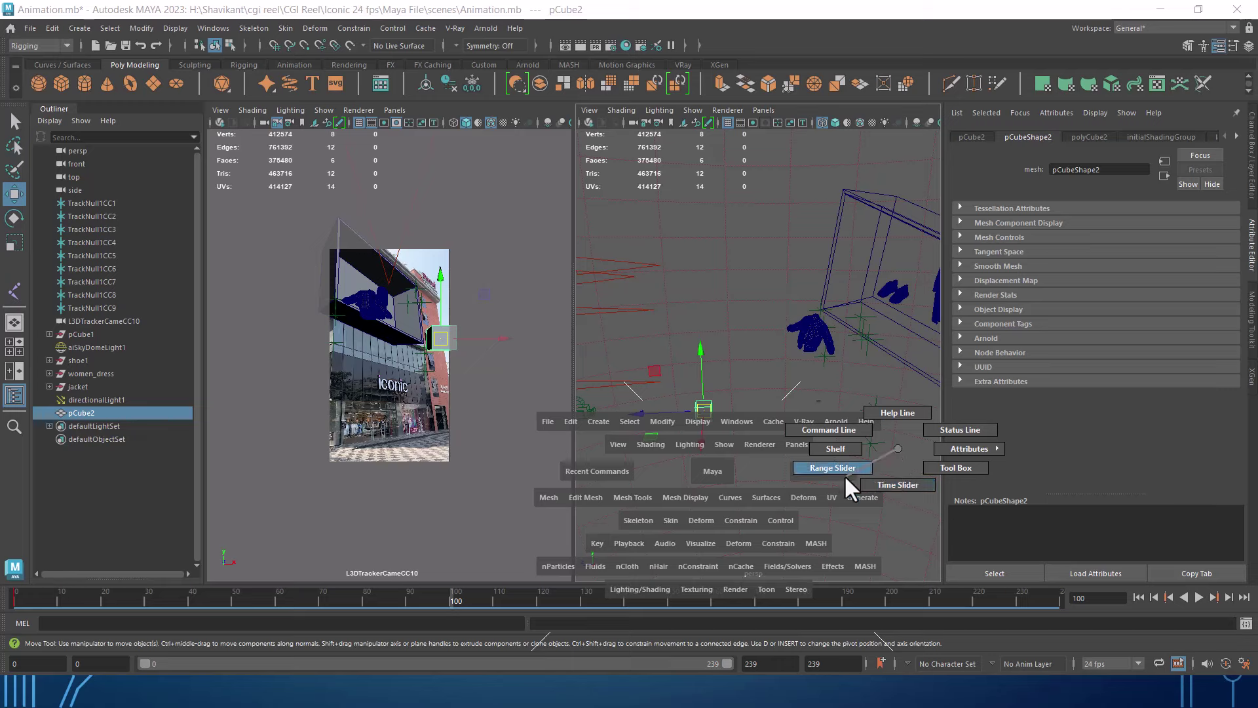
drag(901, 461, 844, 472)
click(854, 432)
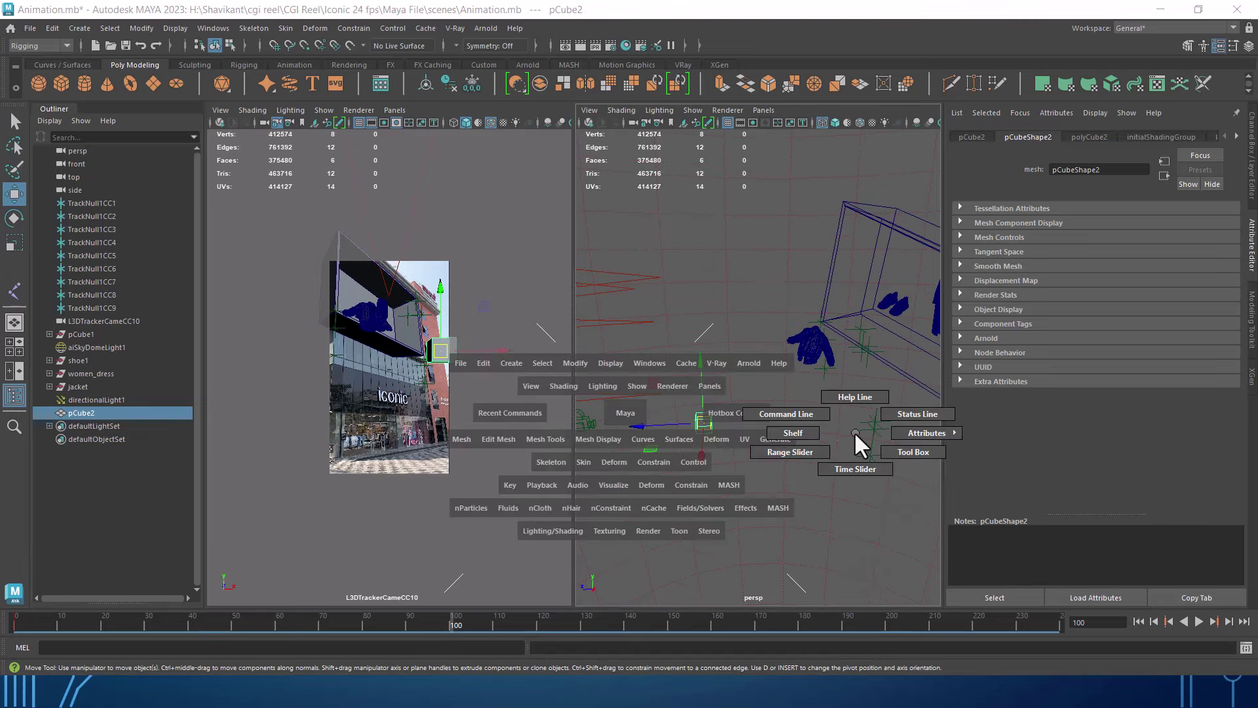
click(803, 450)
key(space)
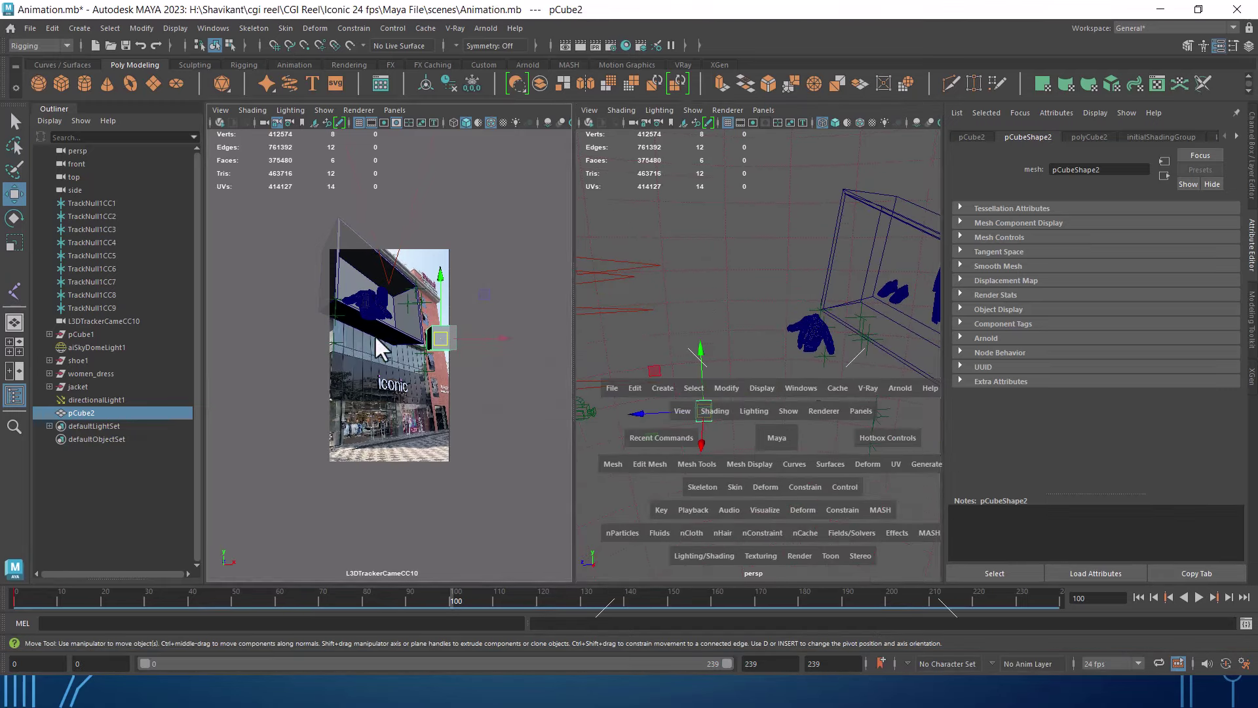
key(space)
drag(839, 388, 777, 374)
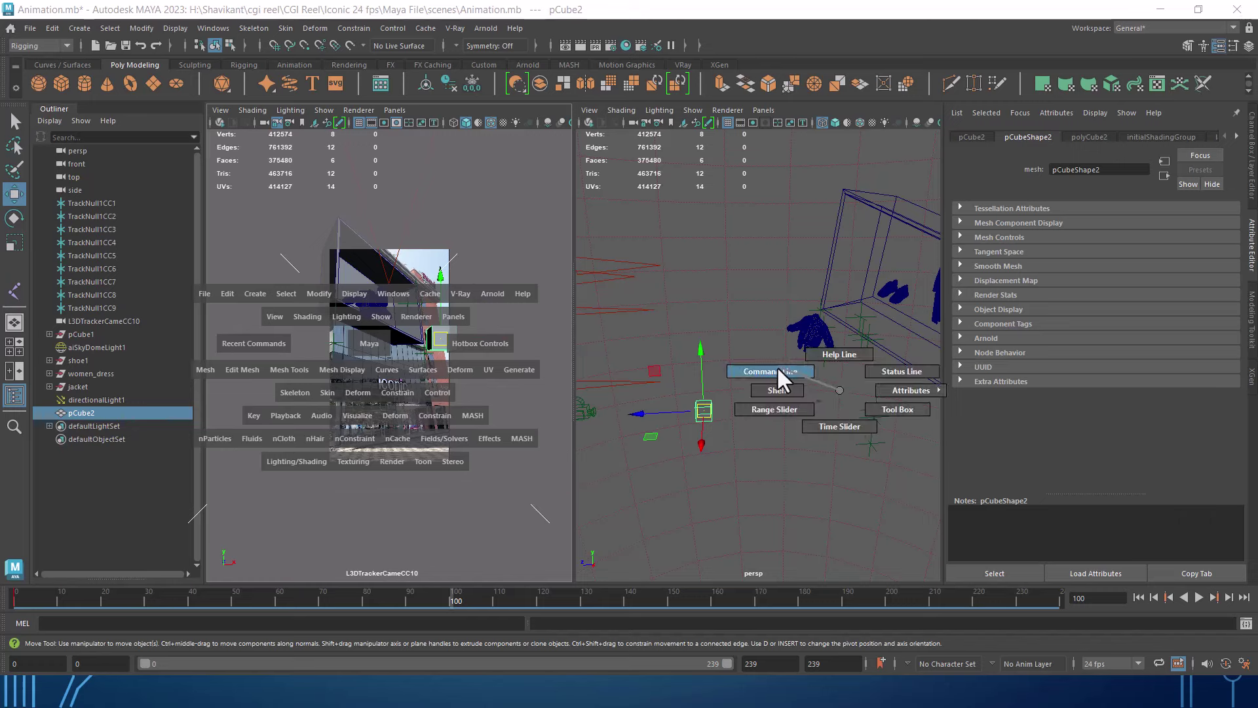
key(space)
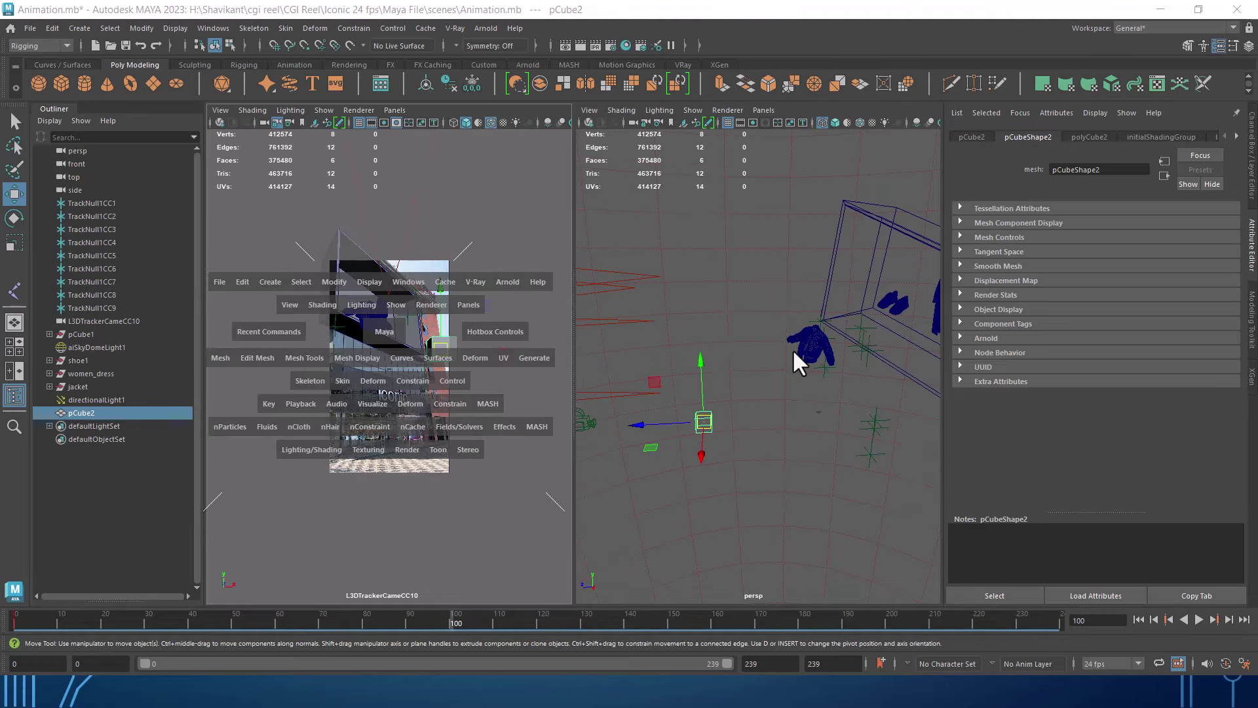
mouse_move(793, 351)
mouse_down()
mouse_move(720, 321)
mouse_move(702, 361)
mouse_move(792, 380)
mouse_up()
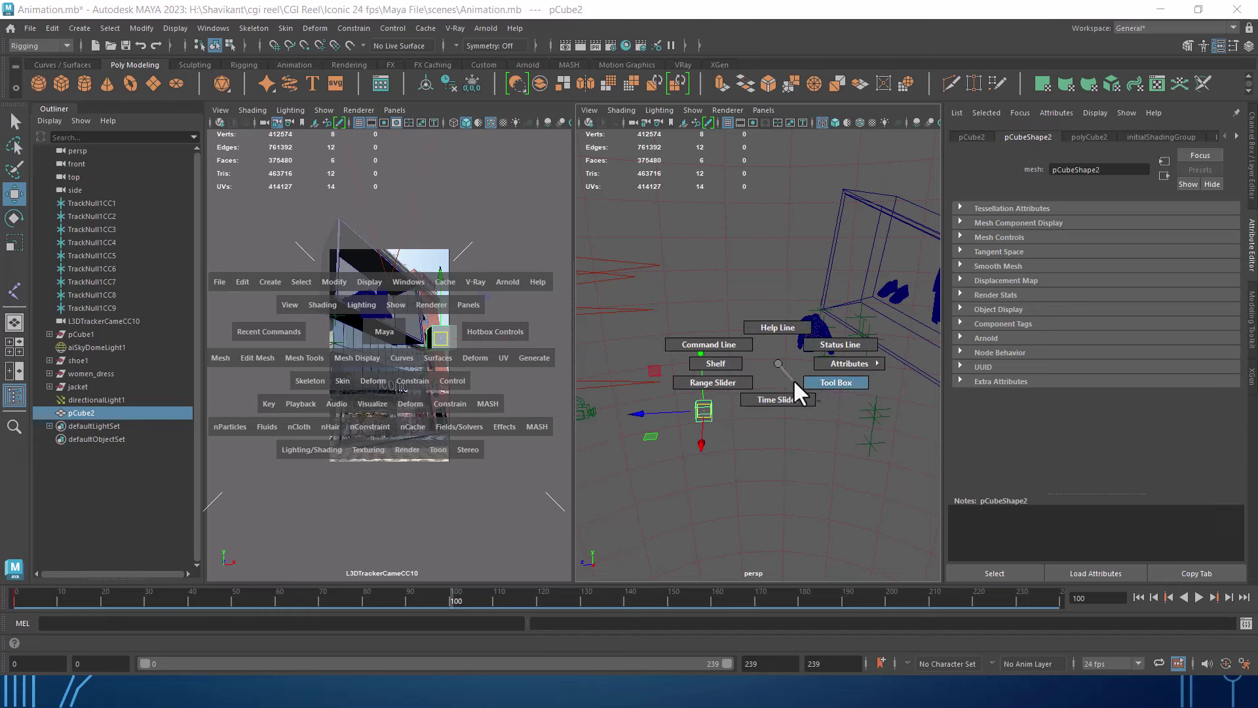
drag(793, 380, 787, 324)
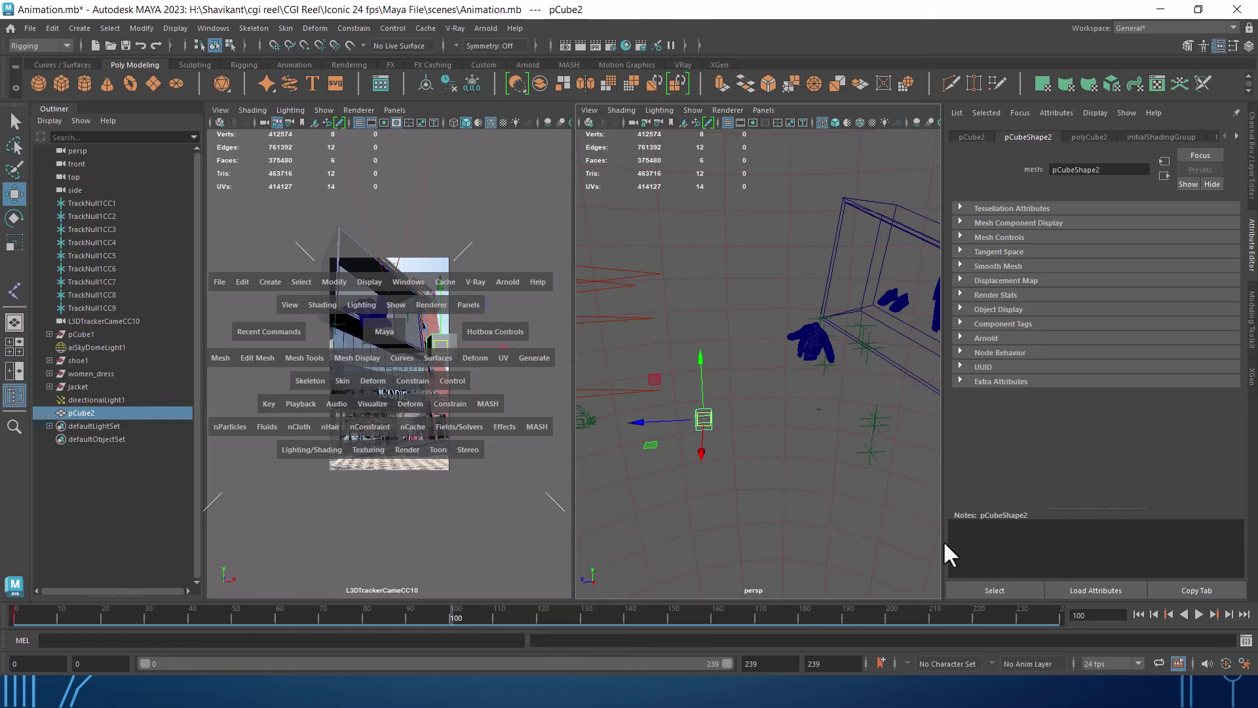
key(space)
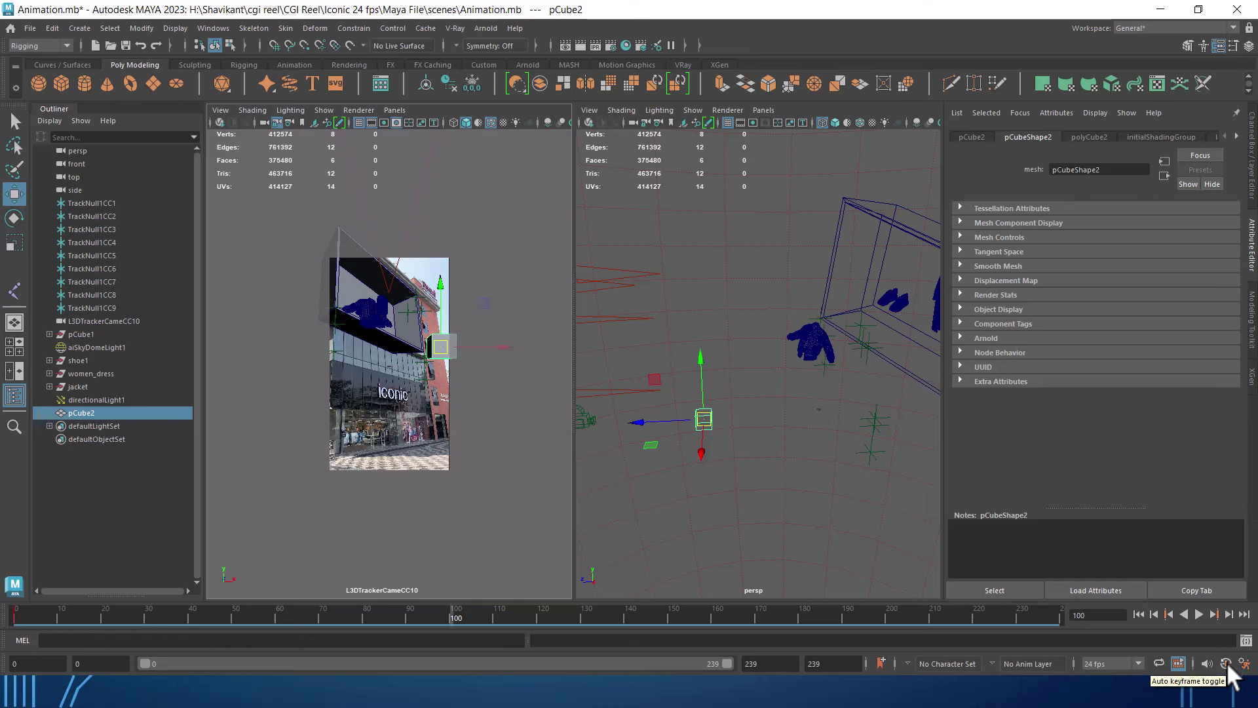
Turn on Auto Keyframe and key pCube2 lowered toward the floor at frame 100.
click(1226, 663)
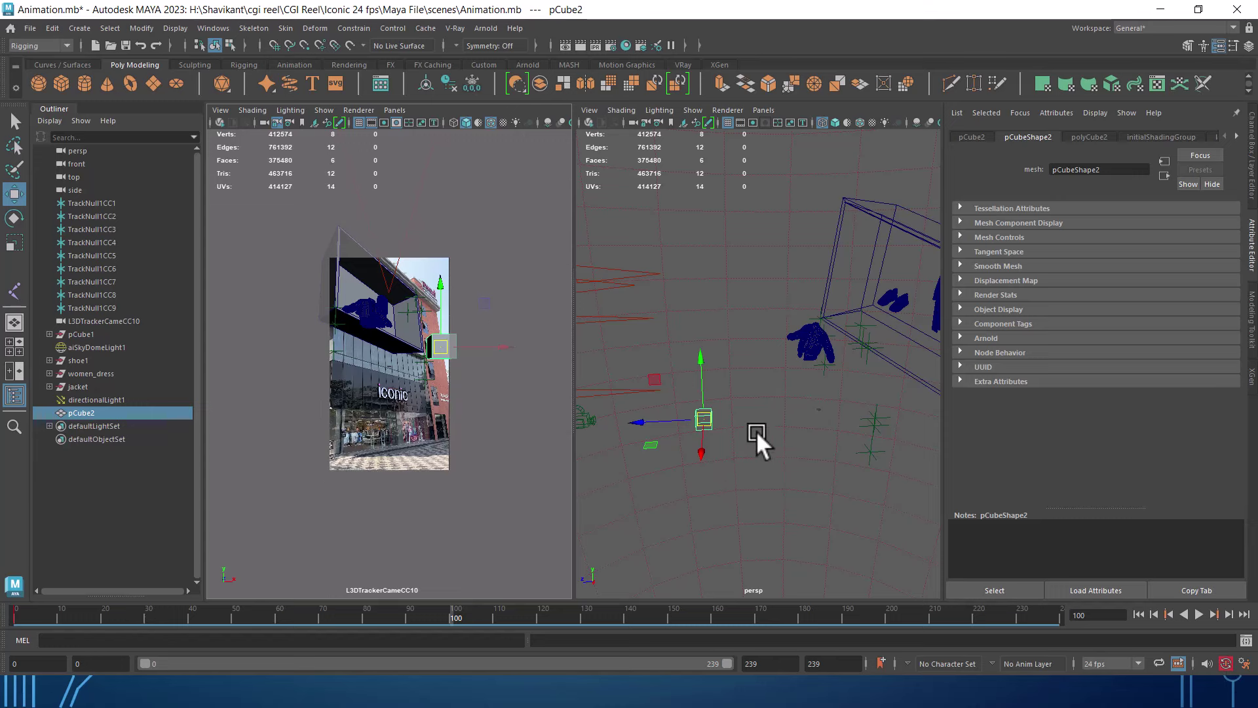
alt+drag(756, 430, 775, 435)
key(ctrl+z)
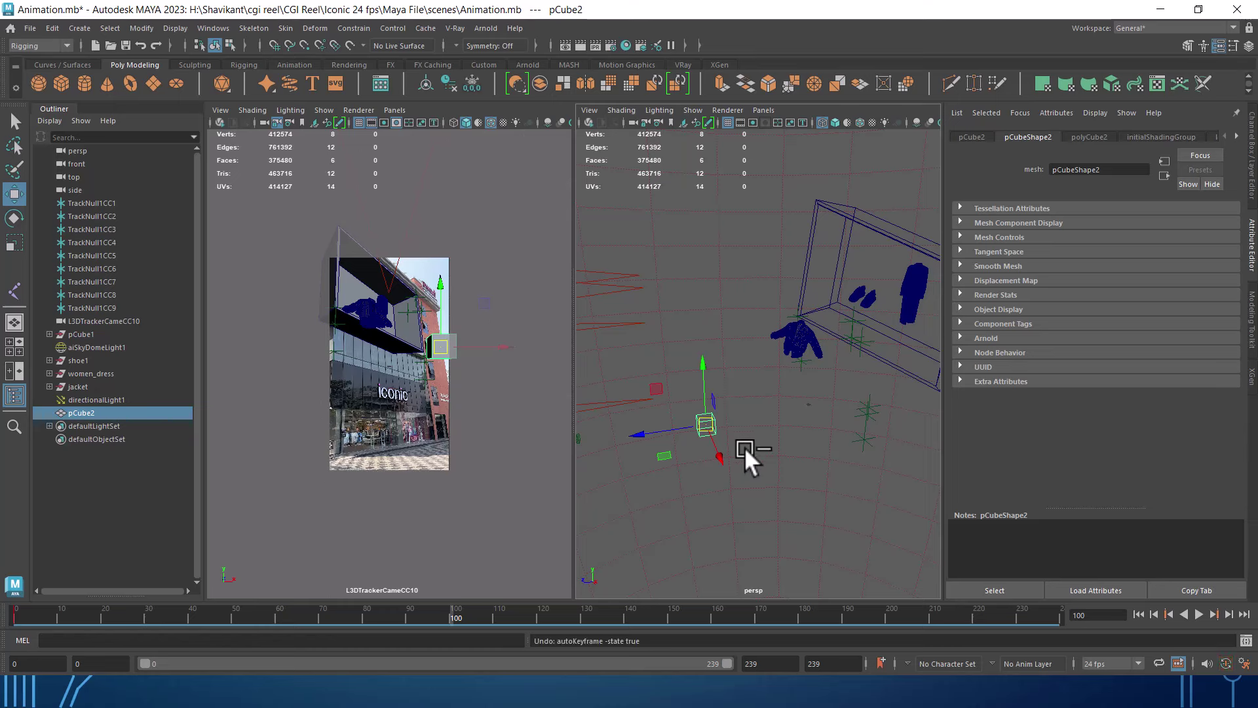
key(ctrl+z)
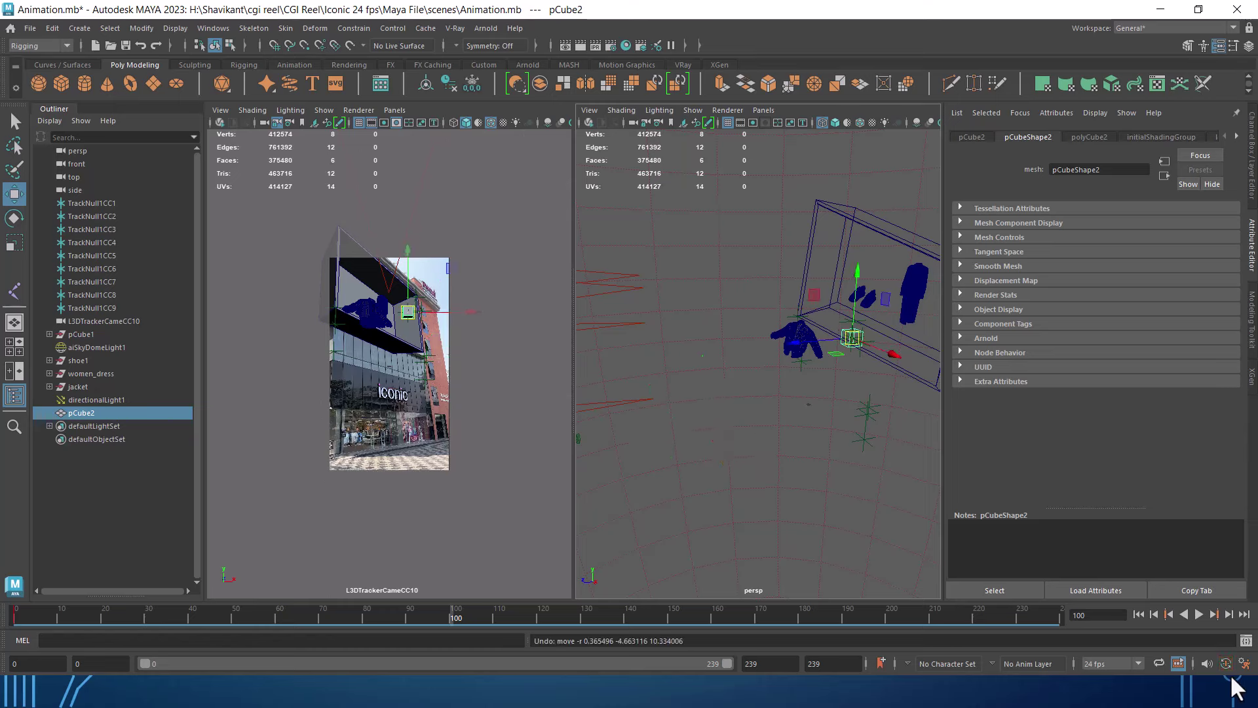
drag(852, 338, 675, 427)
key(shift+w)
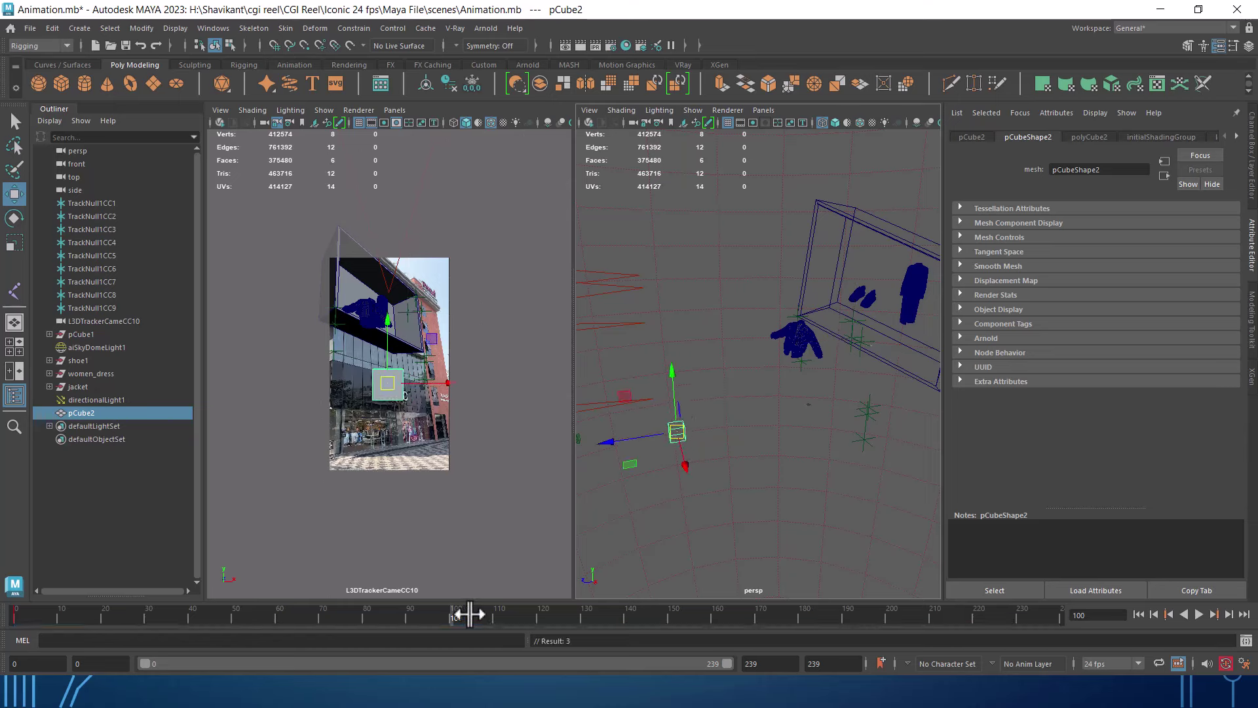
mouse_move(465, 618)
mouse_down()
mouse_move(110, 592)
mouse_move(589, 633)
mouse_move(683, 612)
mouse_move(823, 616)
mouse_move(686, 608)
mouse_up()
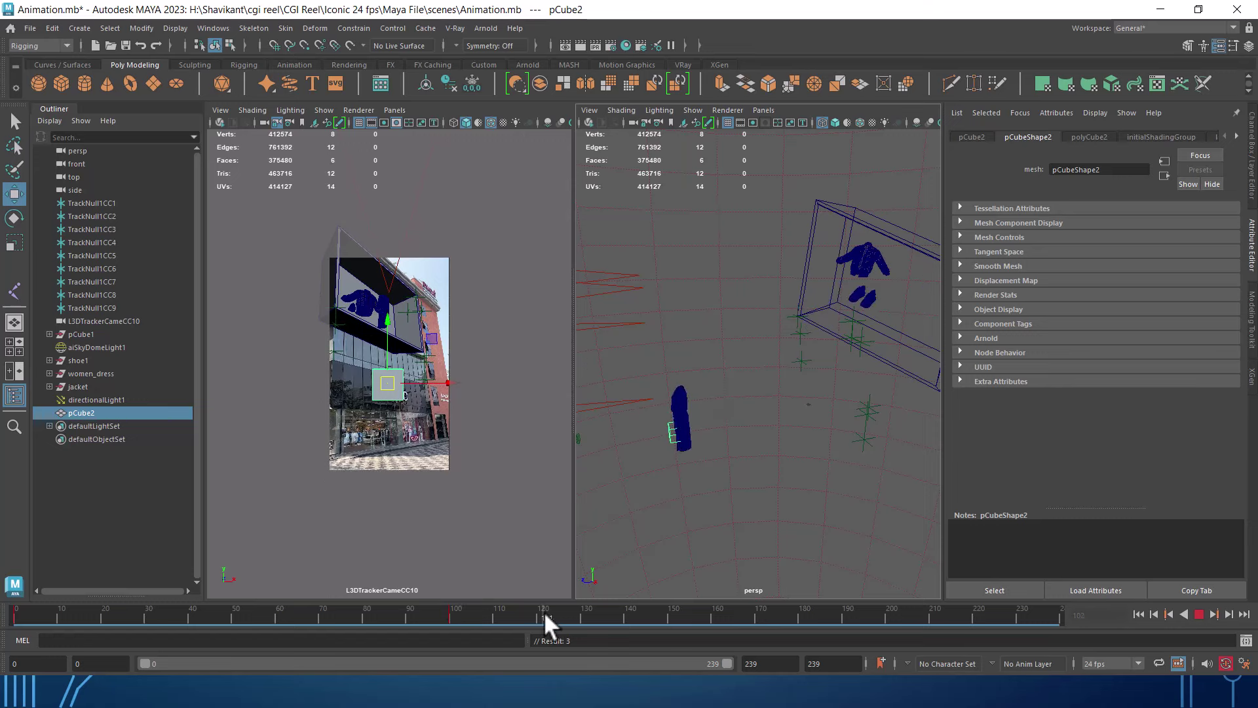
Rotate pCube2 so the dress stands upright and key it at frame 123.
drag(544, 619, 551, 611)
key(e)
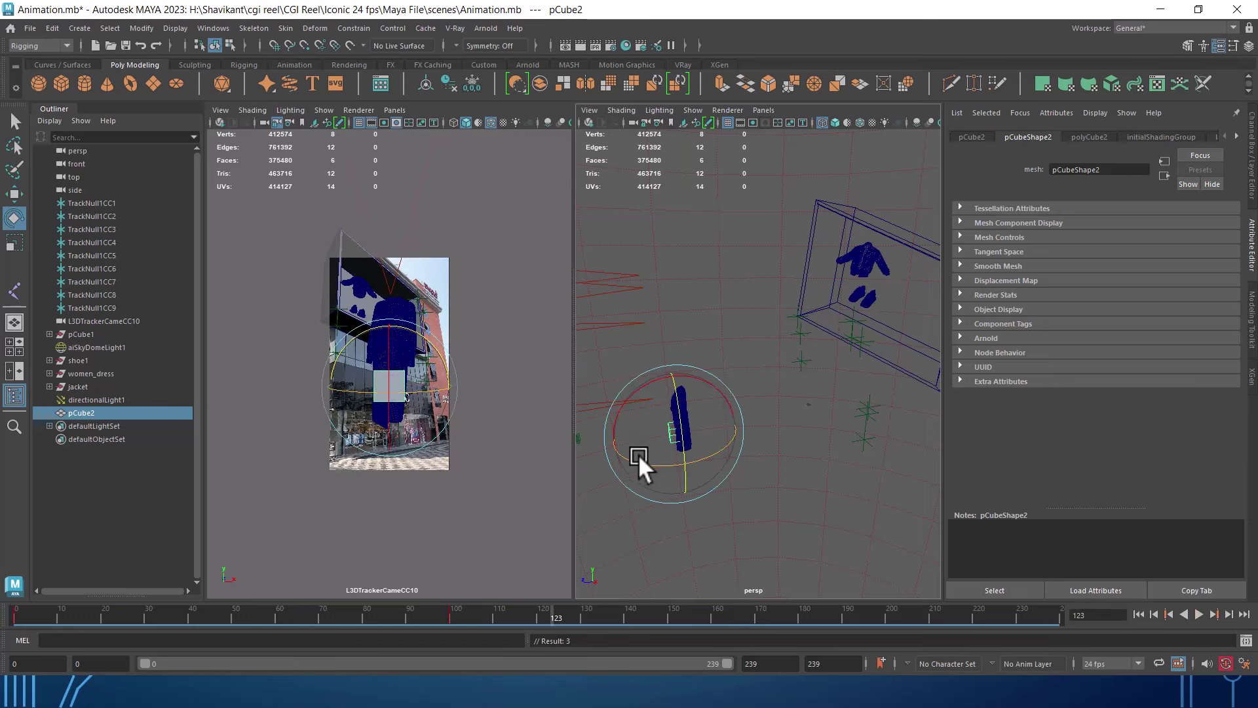
mouse_move(638, 454)
mouse_down()
mouse_move(788, 429)
mouse_move(670, 459)
mouse_move(713, 451)
mouse_move(780, 469)
mouse_up()
key(s)
Move pCube2 into the display box, key it at frame 238, and review the end.
drag(1047, 619, 1056, 617)
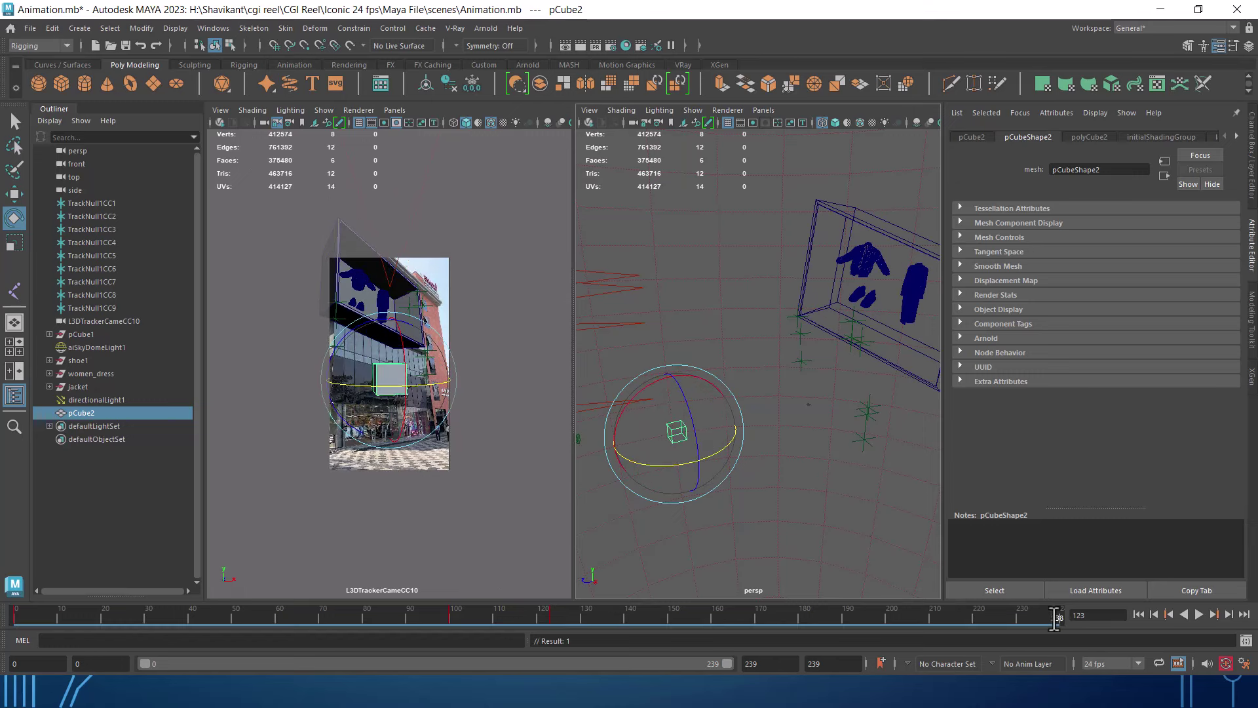
key(w)
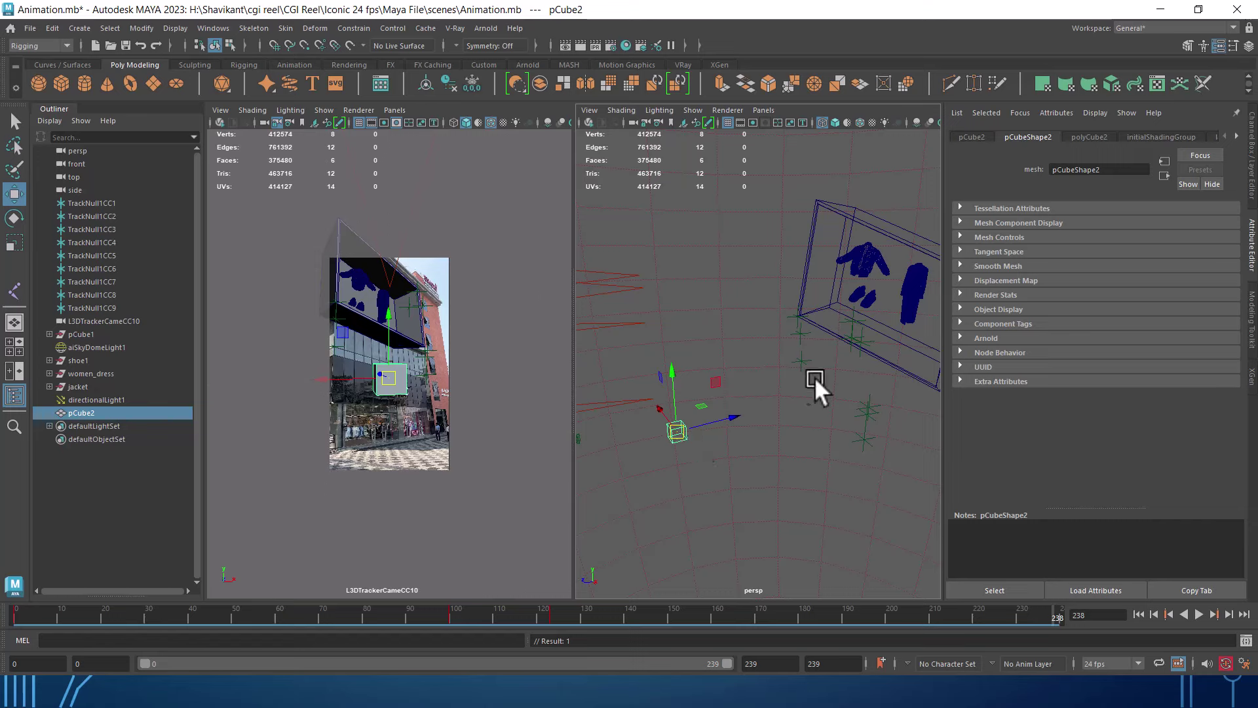
drag(670, 425, 886, 325)
key(s)
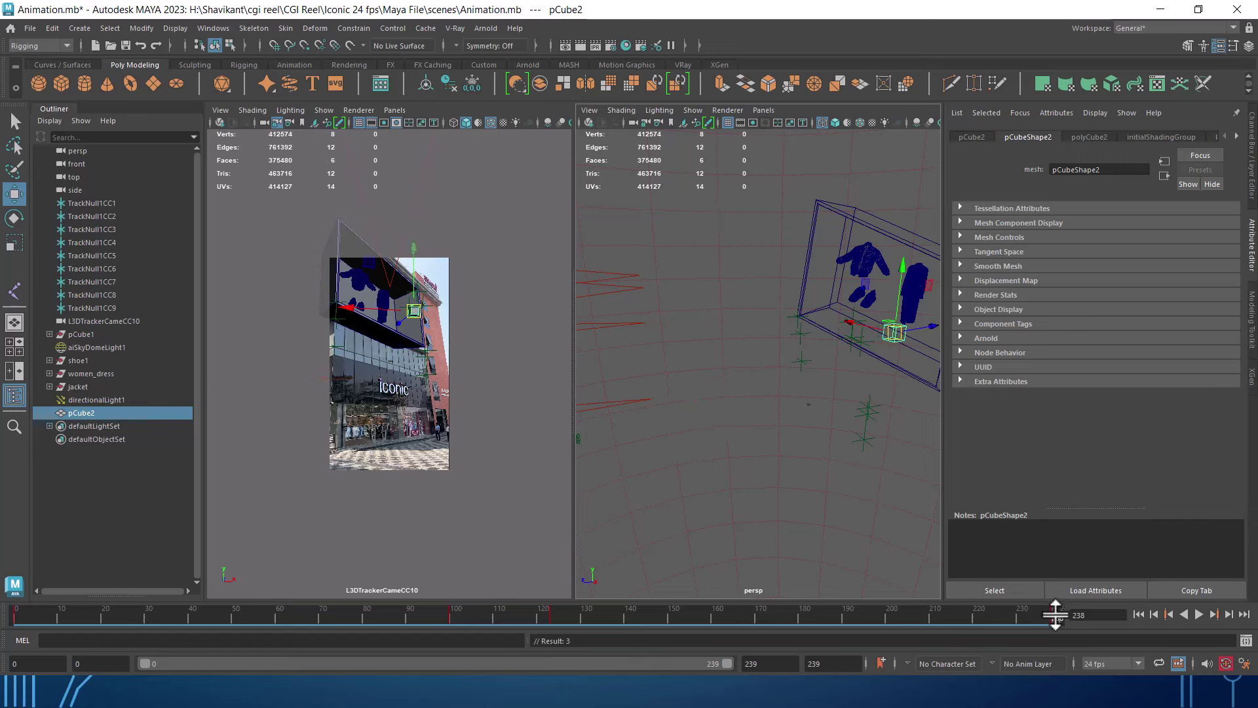
mouse_move(1053, 613)
mouse_down()
mouse_move(261, 618)
mouse_move(1051, 620)
mouse_move(1081, 611)
mouse_move(520, 609)
mouse_move(771, 609)
mouse_move(1109, 575)
mouse_up()
Select the tracked camera L3DTrackerCameCC10 and frame it in the perspective view.
click(391, 462)
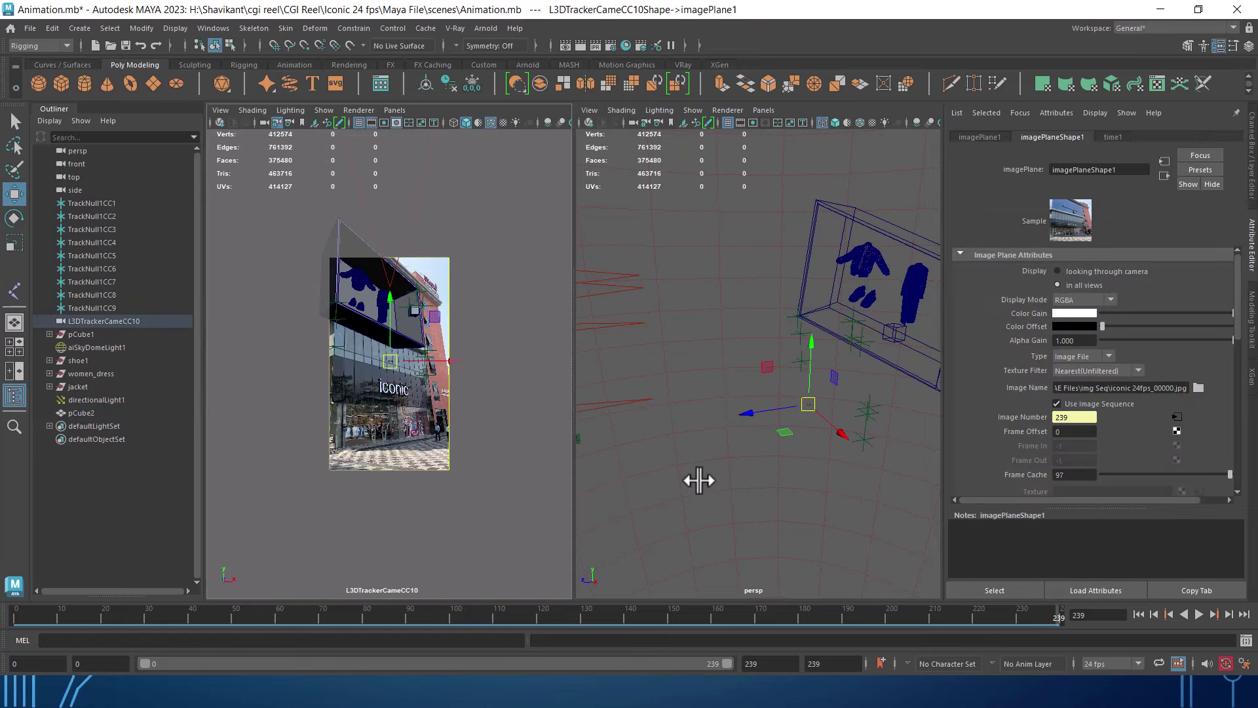
mouse_move(699, 480)
alt+middle_down()
mouse_move(843, 449)
mouse_move(828, 500)
alt+middle_up()
click(697, 410)
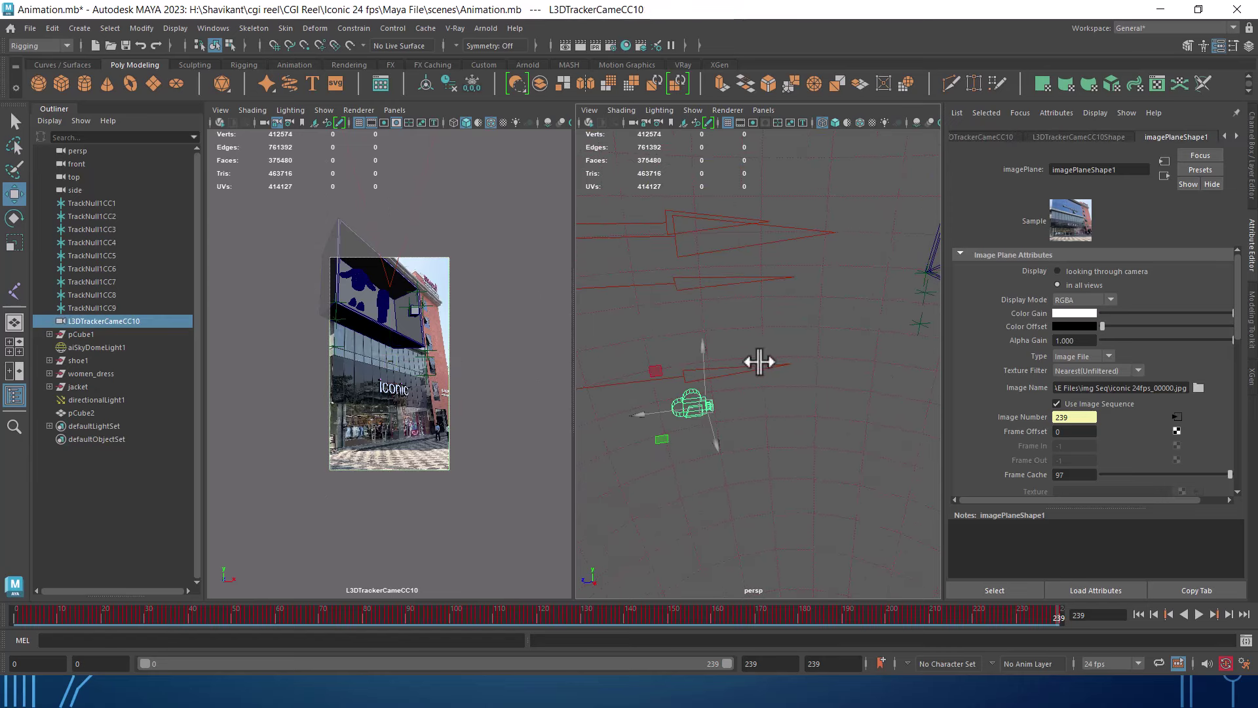
click(763, 110)
mouse_move(796, 191)
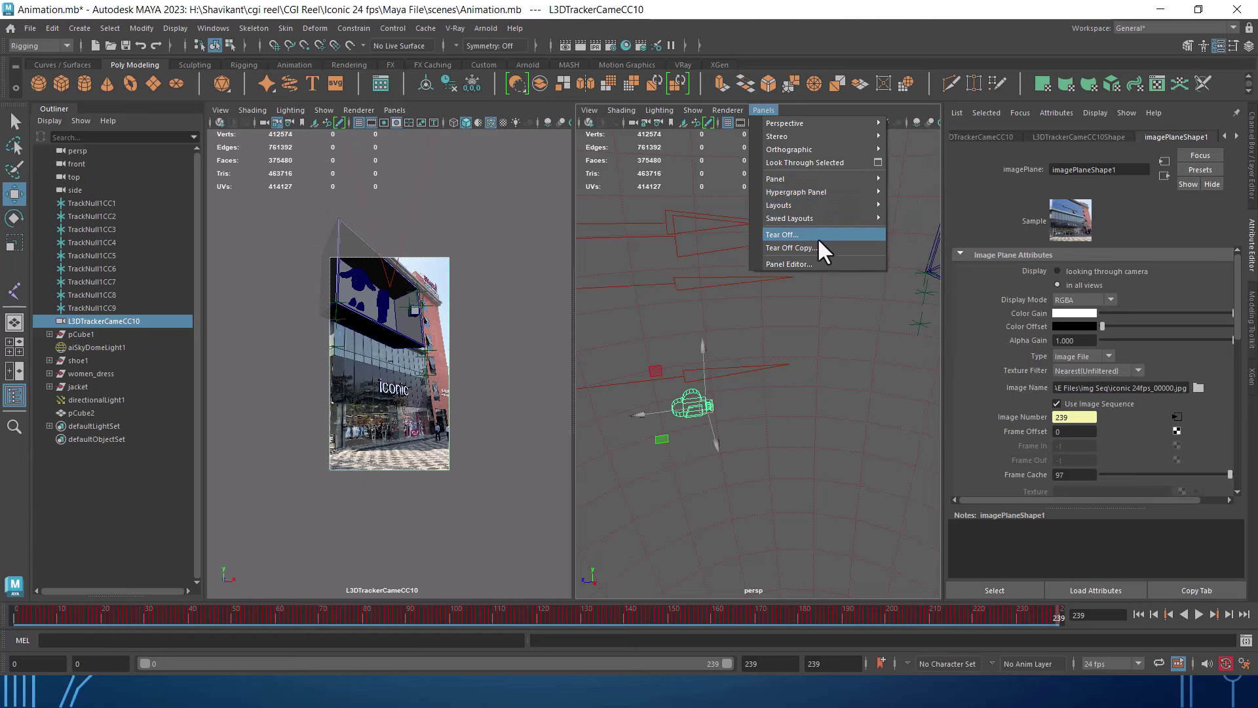
Look through L3DTrackerCameCC10 and load iconic 24fps_00000.jpg as the image plane sequence.
click(818, 162)
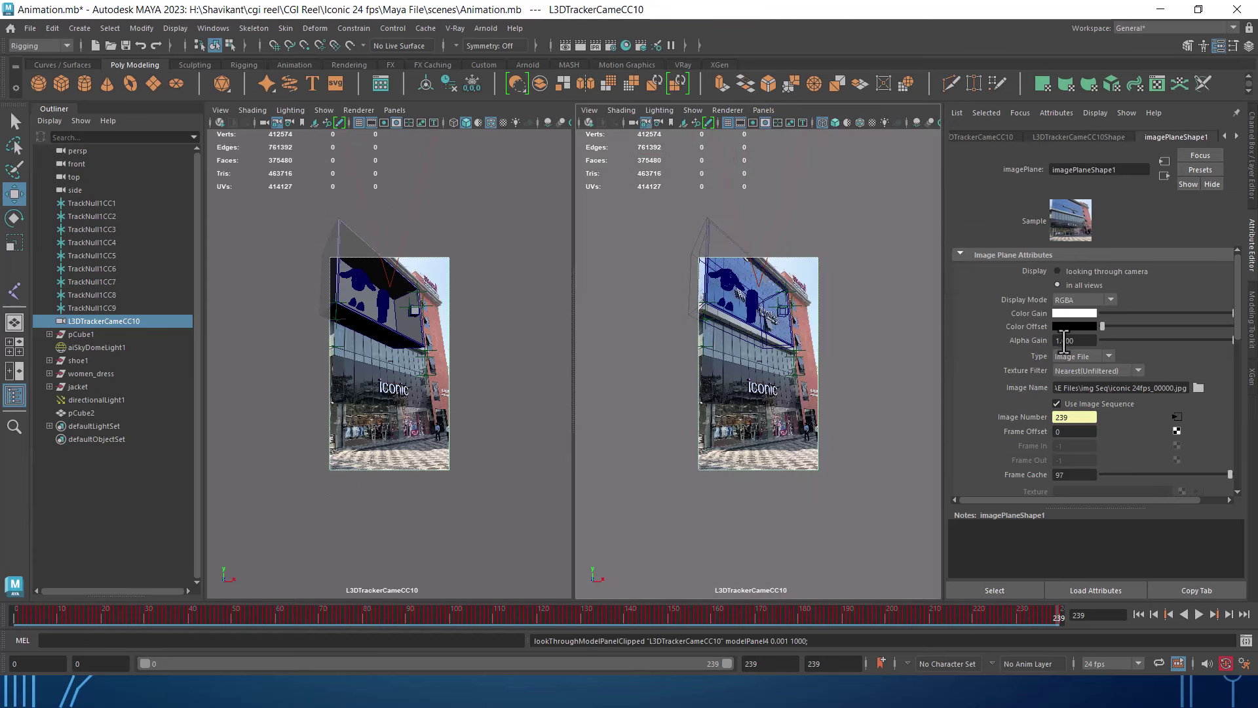
scroll(1014, 376, down, 3)
scroll(1014, 405, up, 3)
click(1197, 387)
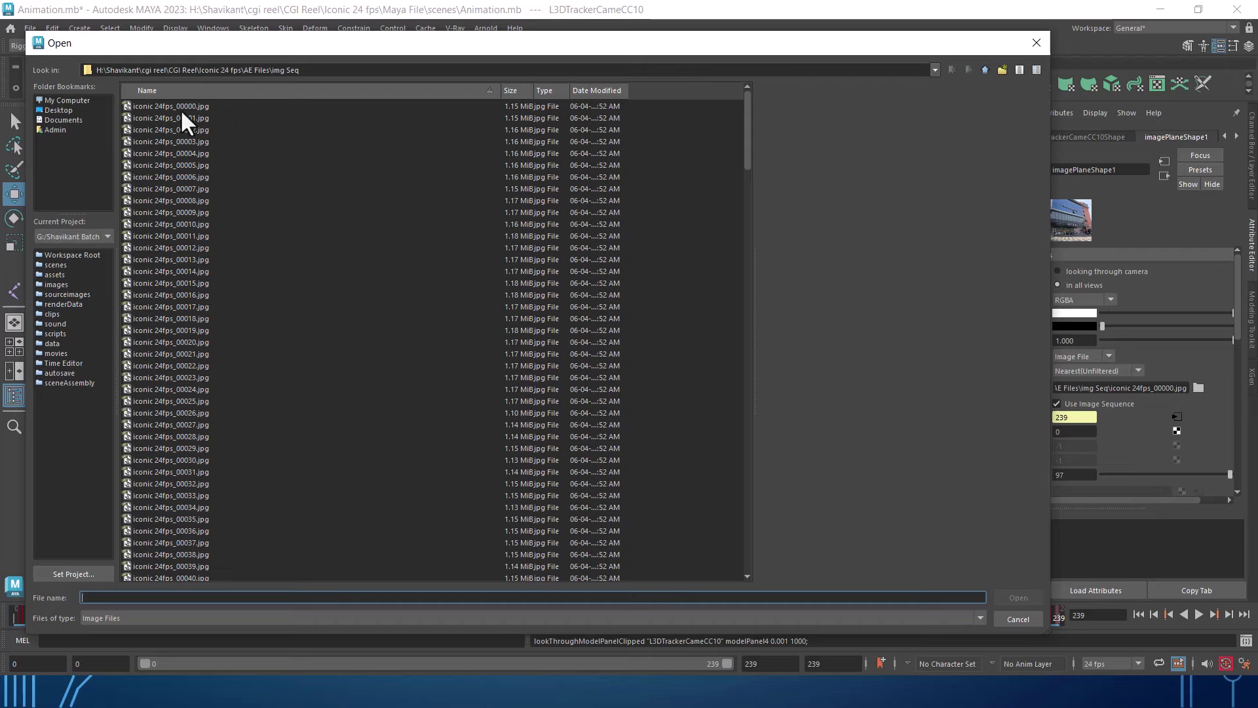
click(177, 106)
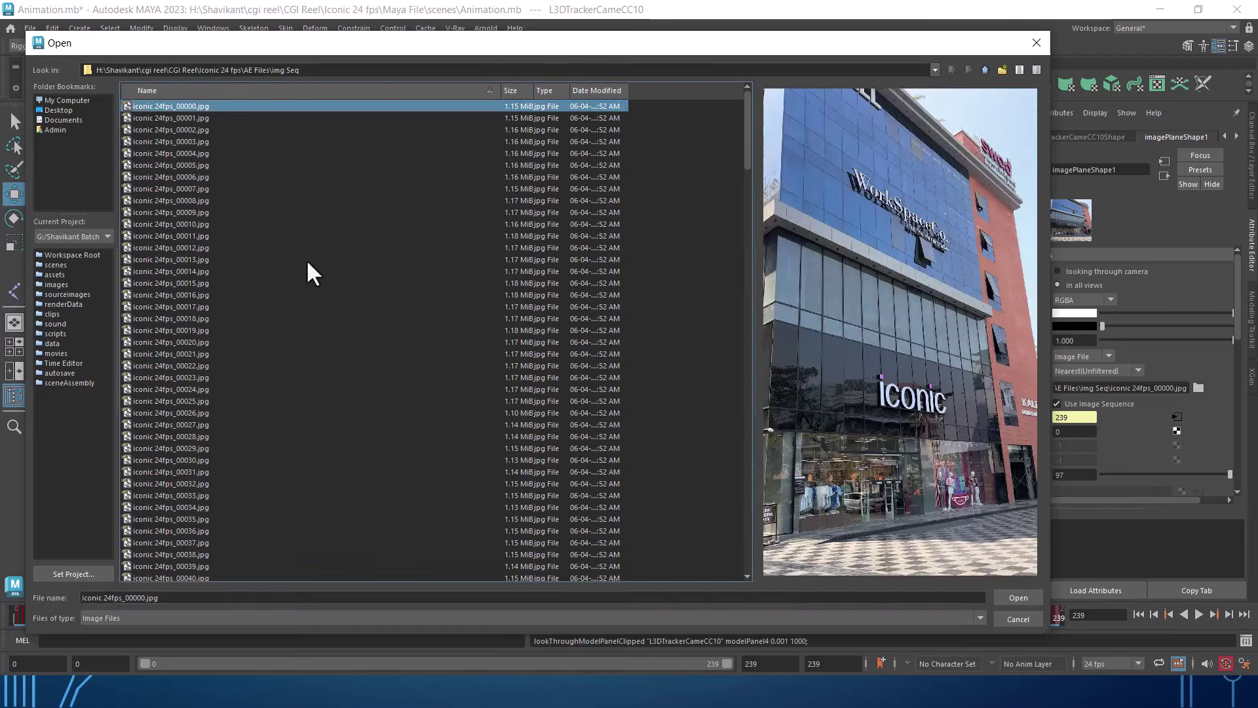
key(Down)
key(Down)
key(Down)
key(Down)
key(Down)
key(Down)
key(Down)
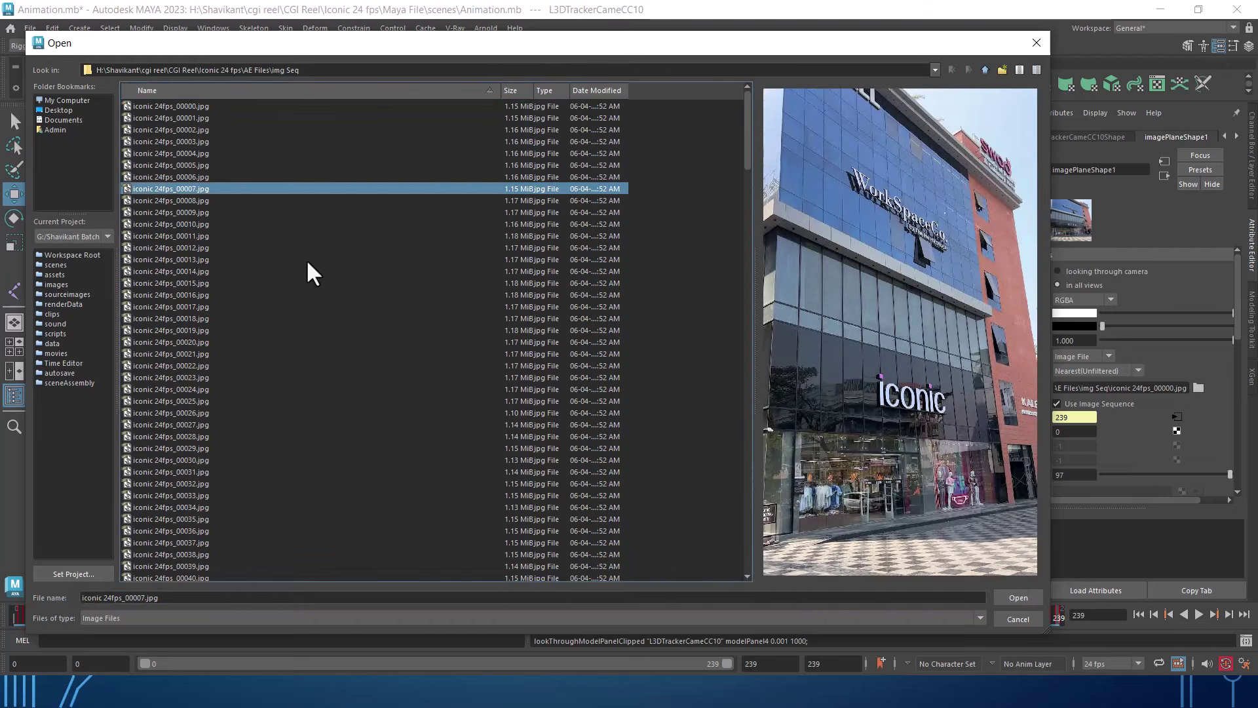
key(Up)
key(Up)
key(Up)
key(Up)
key(Up)
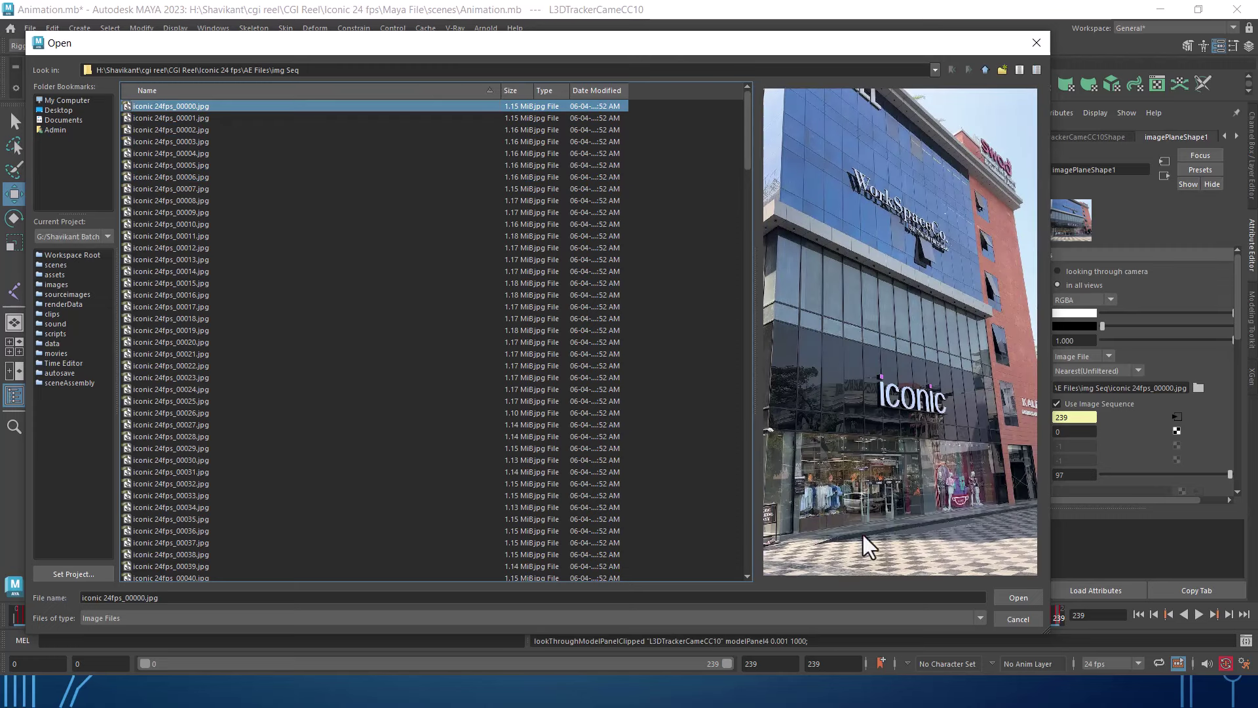
click(1009, 599)
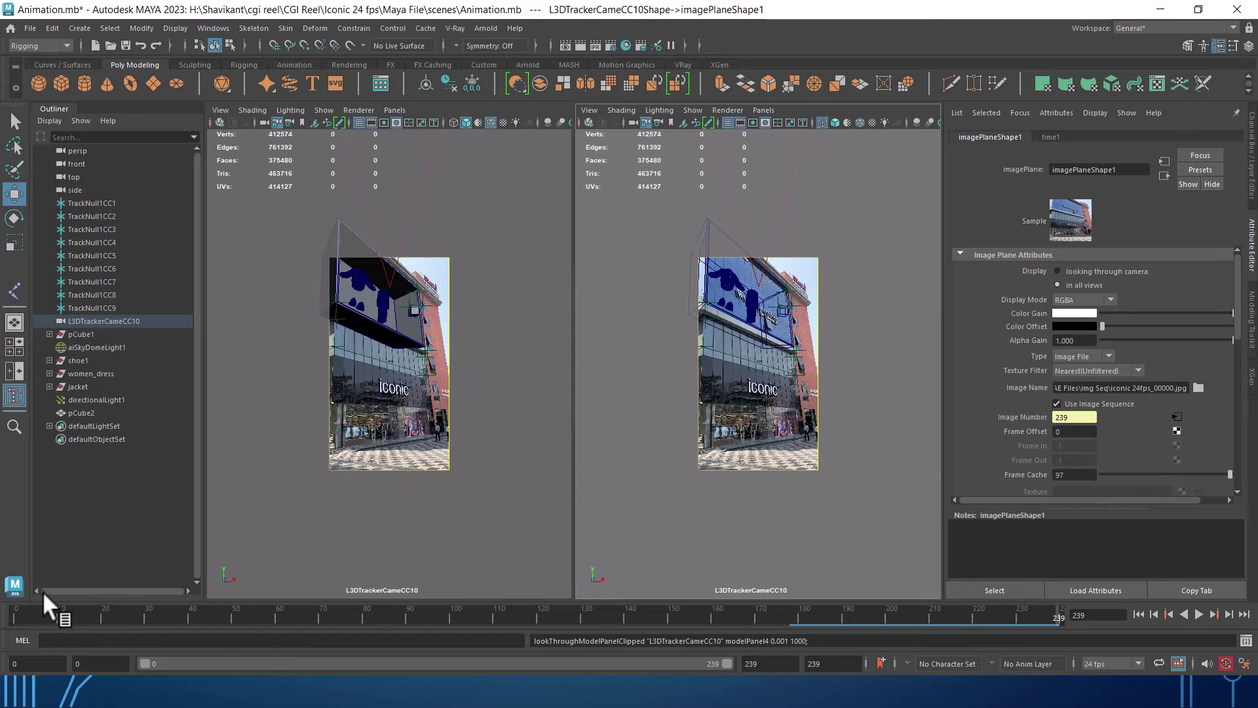
Go to frame 0 and select pCube1, pCube2 and the sky dome light in shaded display.
drag(56, 612, 20, 613)
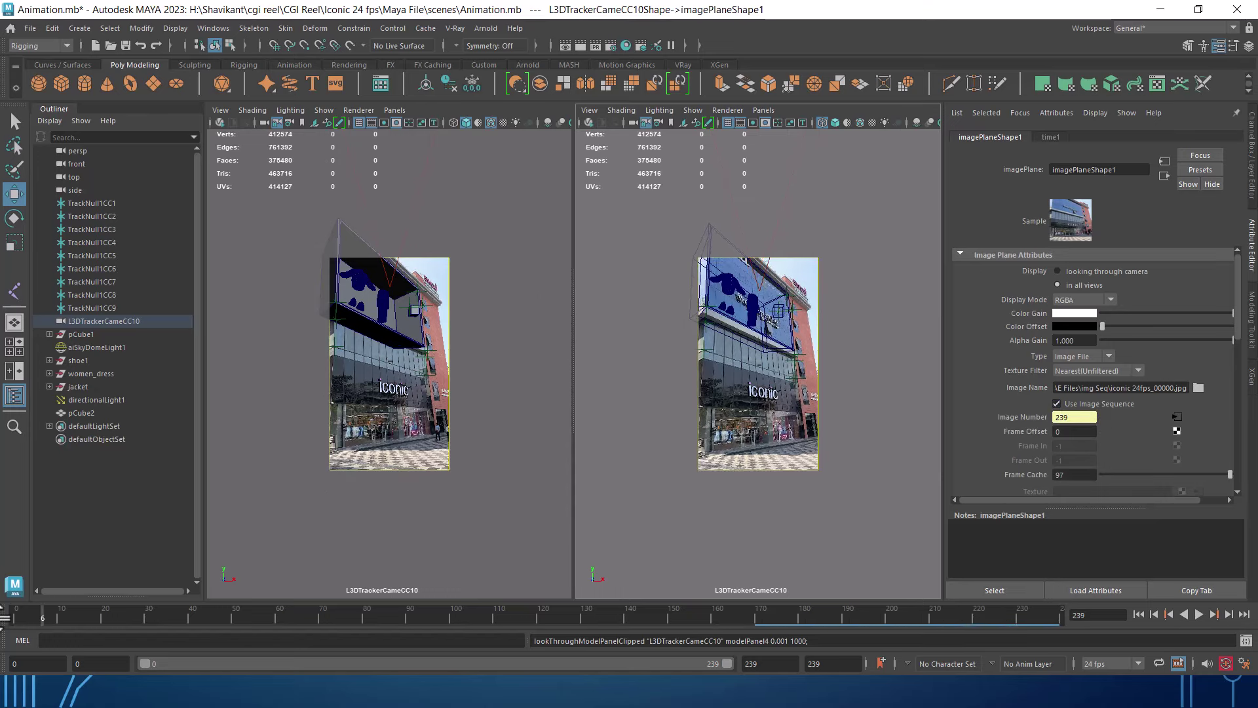
click(712, 308)
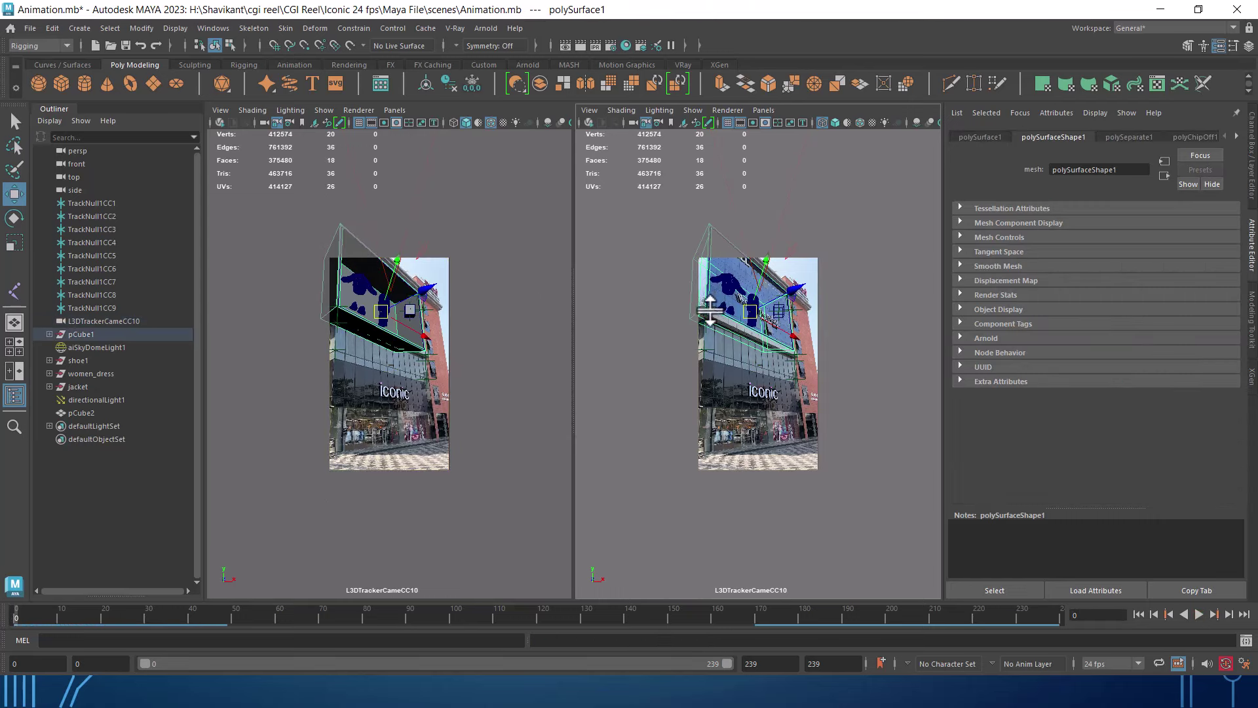
key(5)
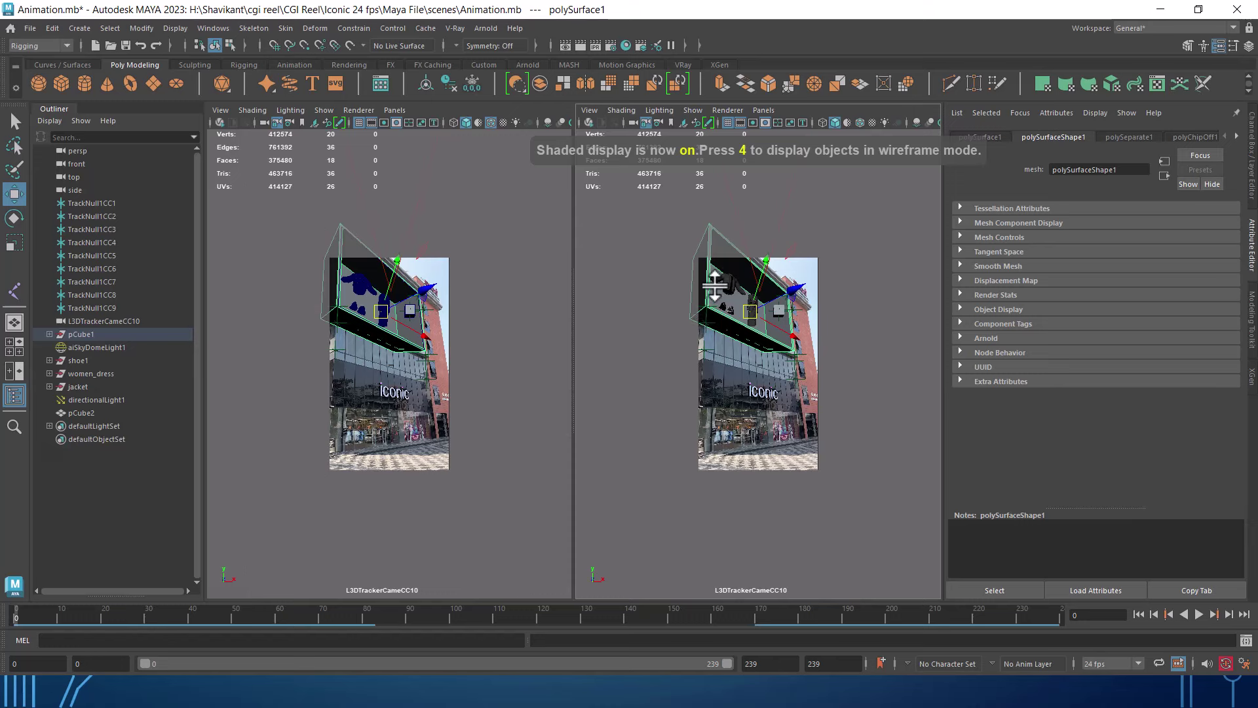
click(757, 360)
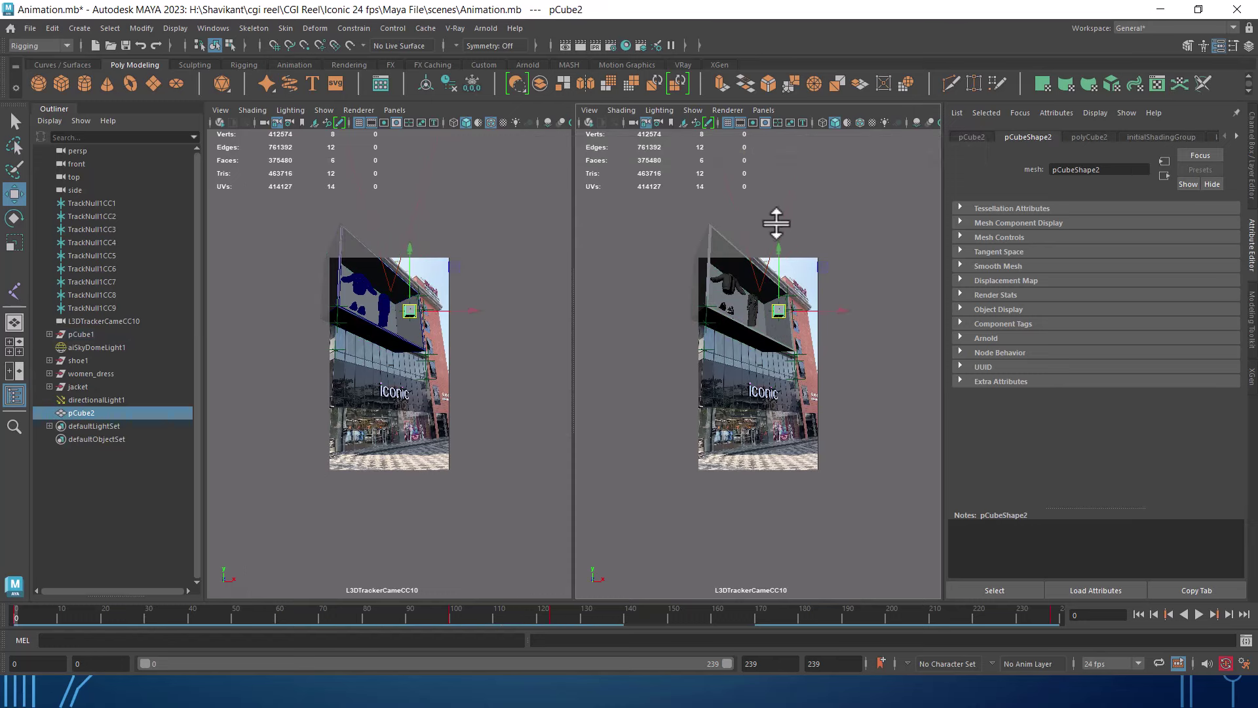
click(836, 409)
Switch the right viewport to persp and tumble in close on the display box.
mouse_move(842, 367)
mouse_down()
mouse_move(842, 309)
mouse_move(818, 425)
mouse_up()
alt+drag(810, 478, 833, 398)
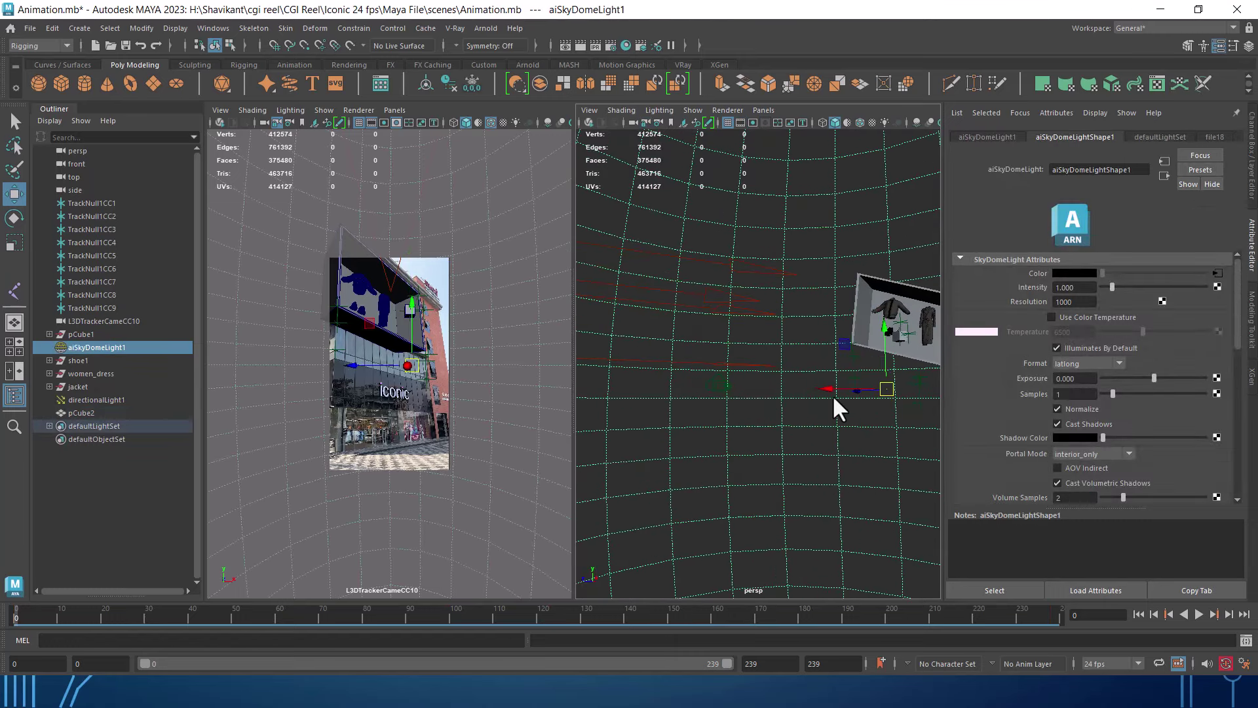
mouse_move(941, 377)
alt+mouse_down()
mouse_move(732, 365)
mouse_move(897, 379)
mouse_move(876, 374)
alt+mouse_up()
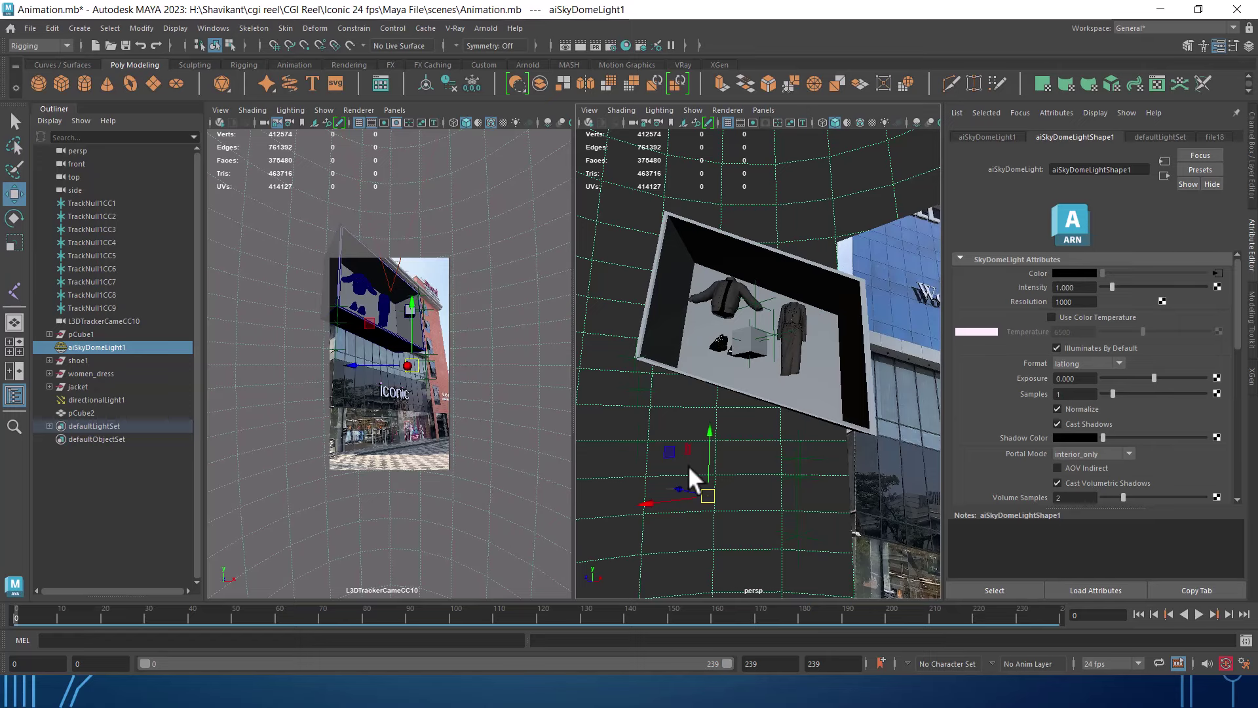
key(alt+Tab)
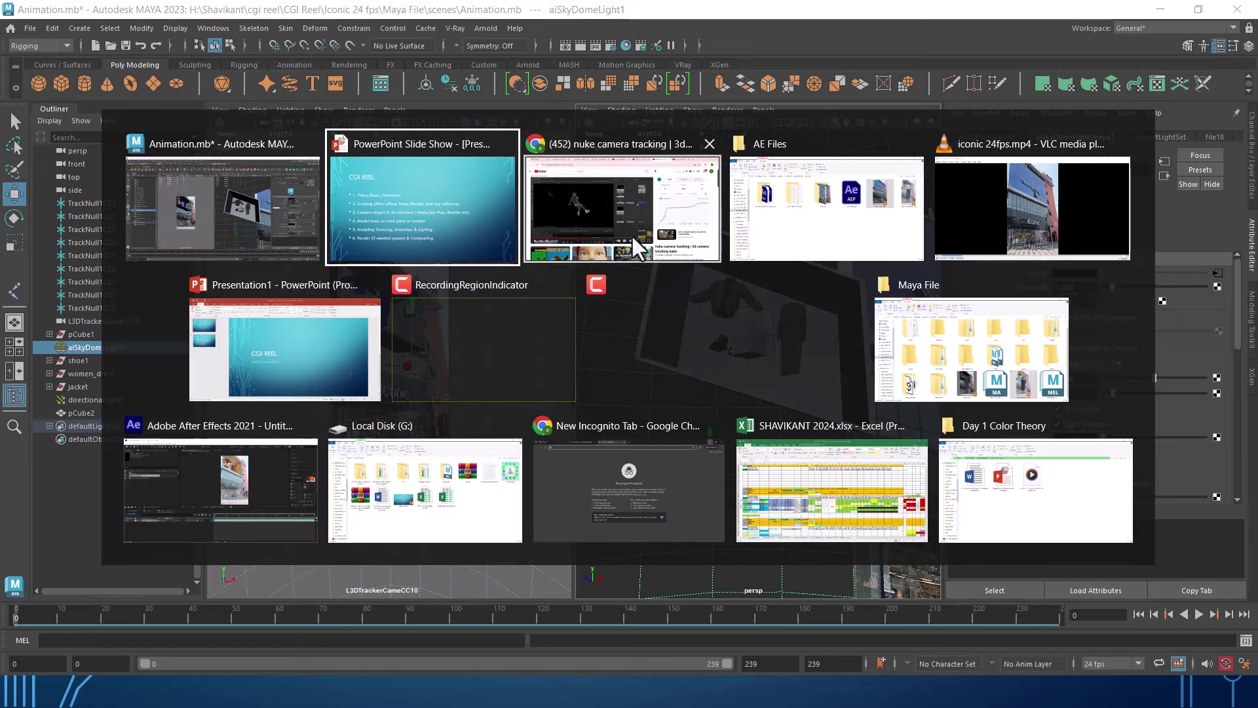
Marquee-select the nine TrackNull locators together with pCube2 and directionalLight1.
click(444, 226)
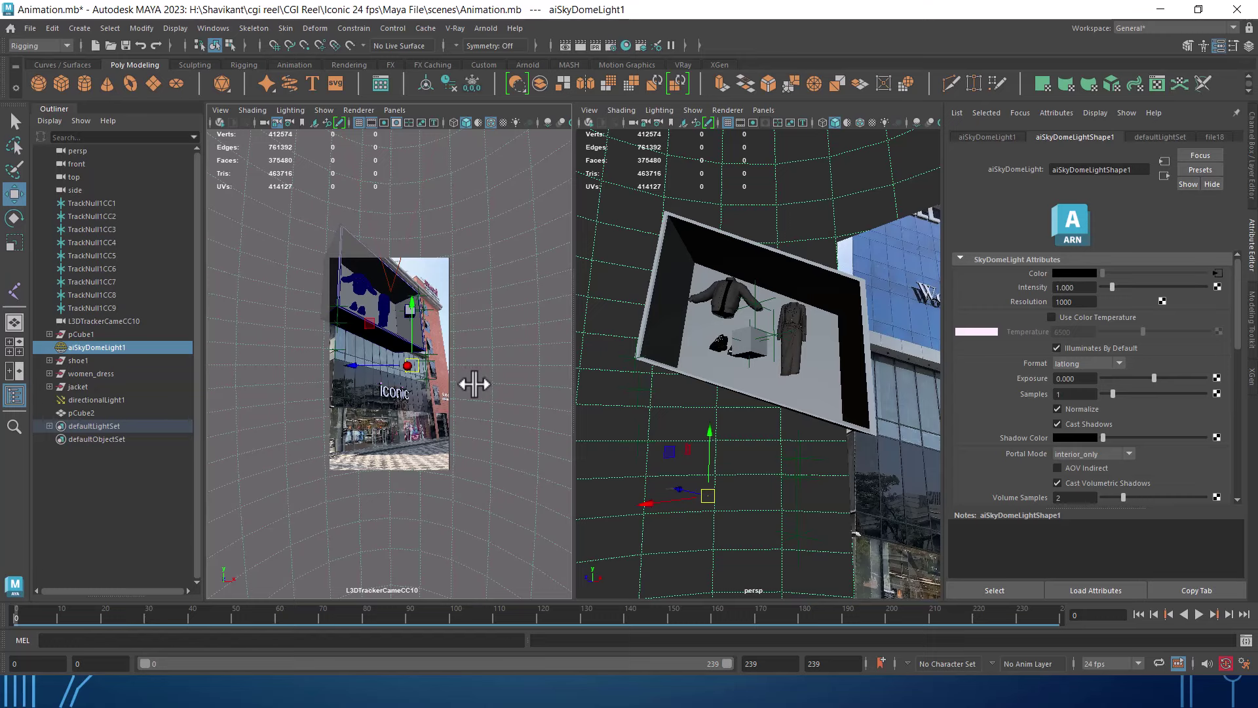
drag(459, 232, 300, 328)
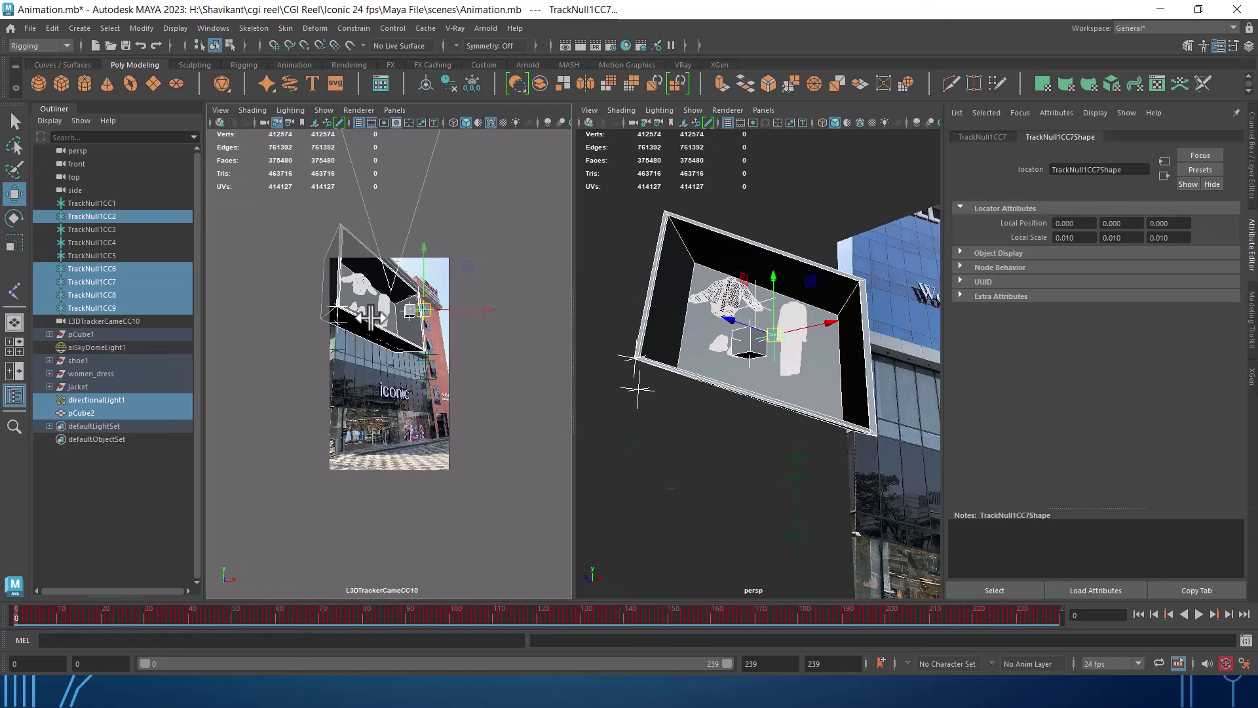
shift+drag(441, 196, 234, 400)
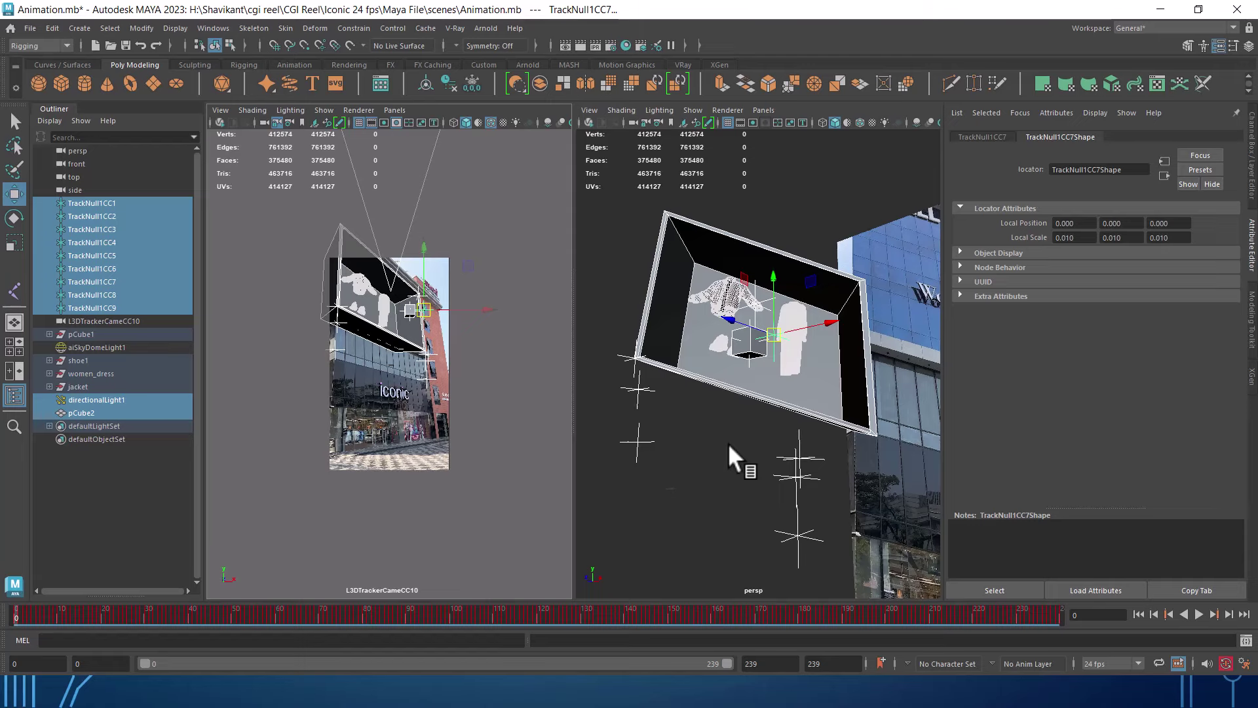
key(alt+Tab)
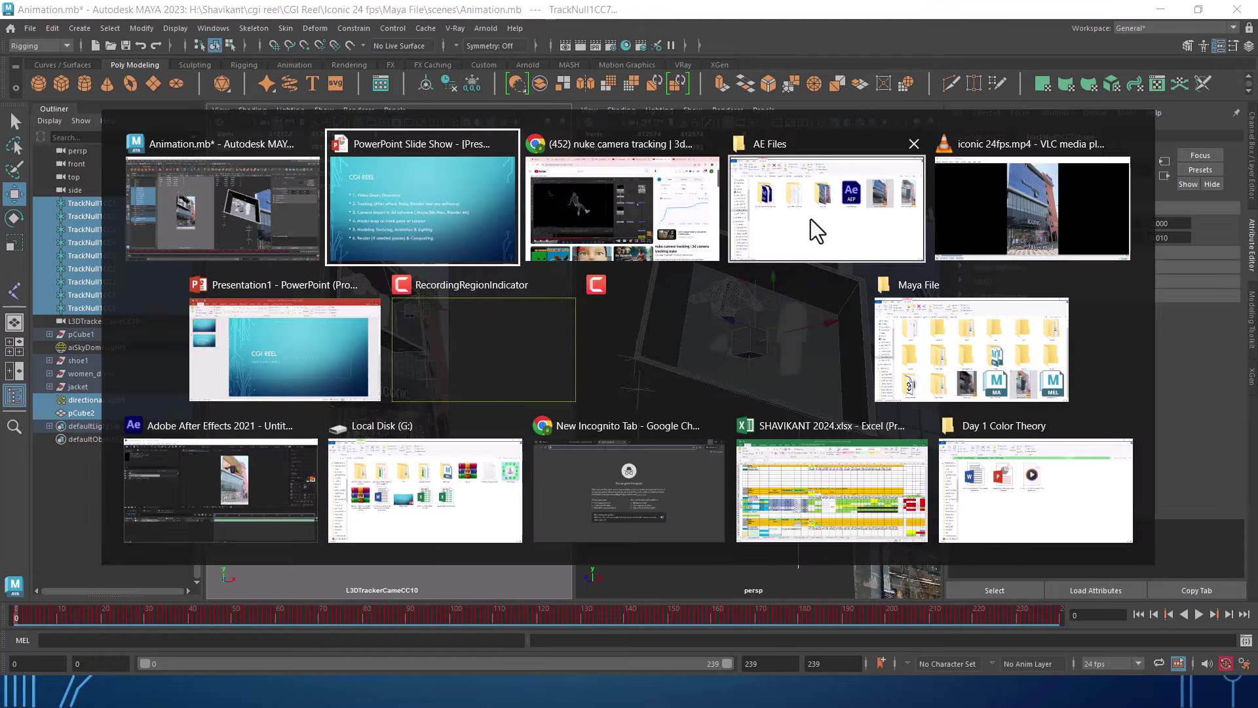
Browse the img Seq frames folder in AE Files, then return to AE Files.
click(812, 218)
click(629, 278)
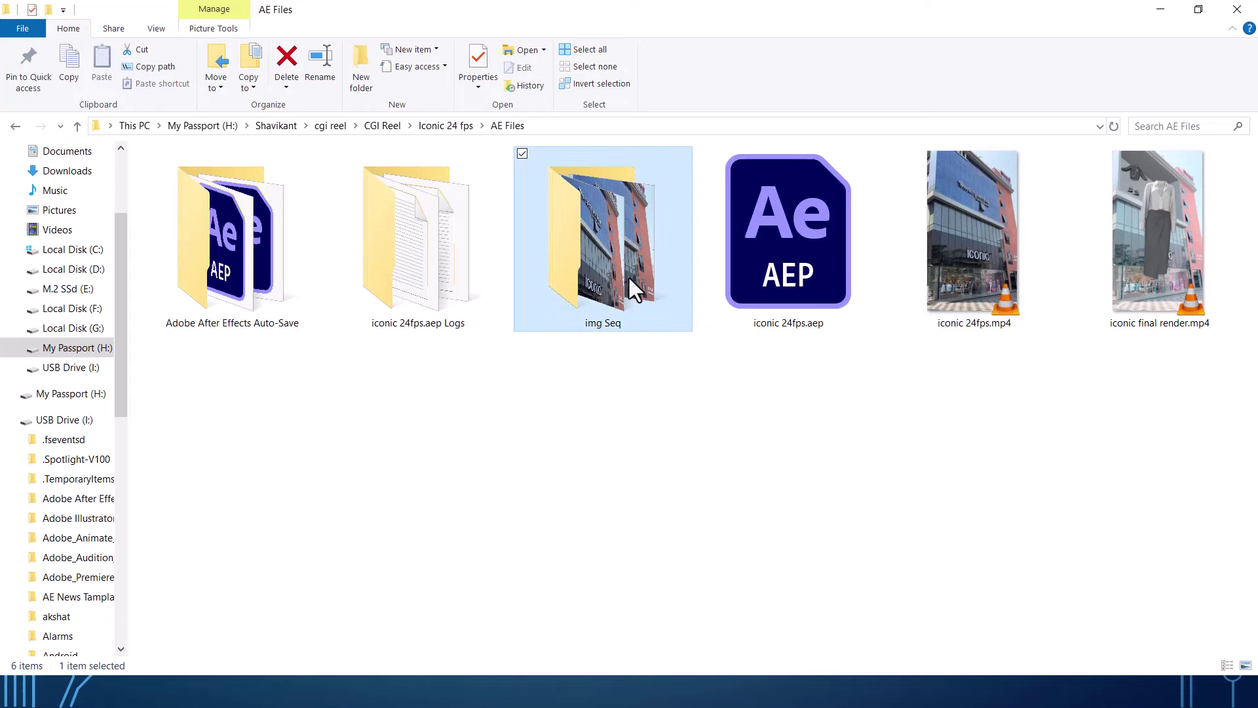
double_click(627, 277)
scroll(674, 427, down, 3)
scroll(692, 473, down, 3)
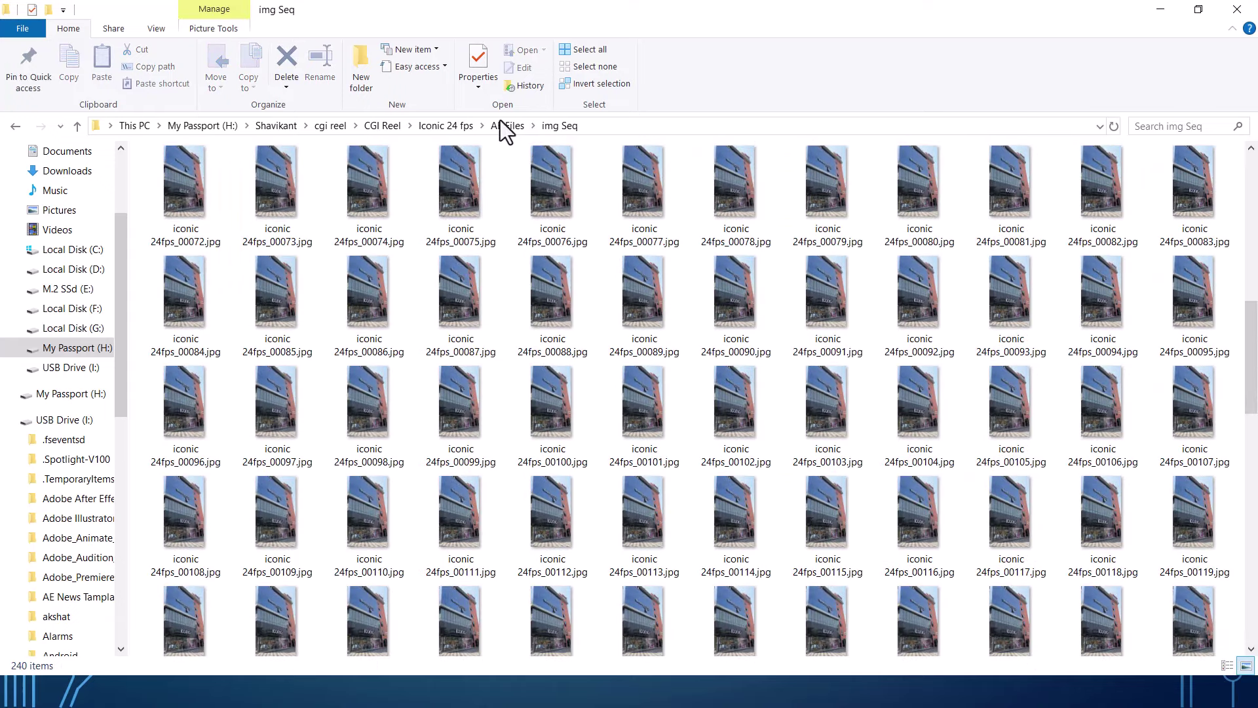
click(507, 124)
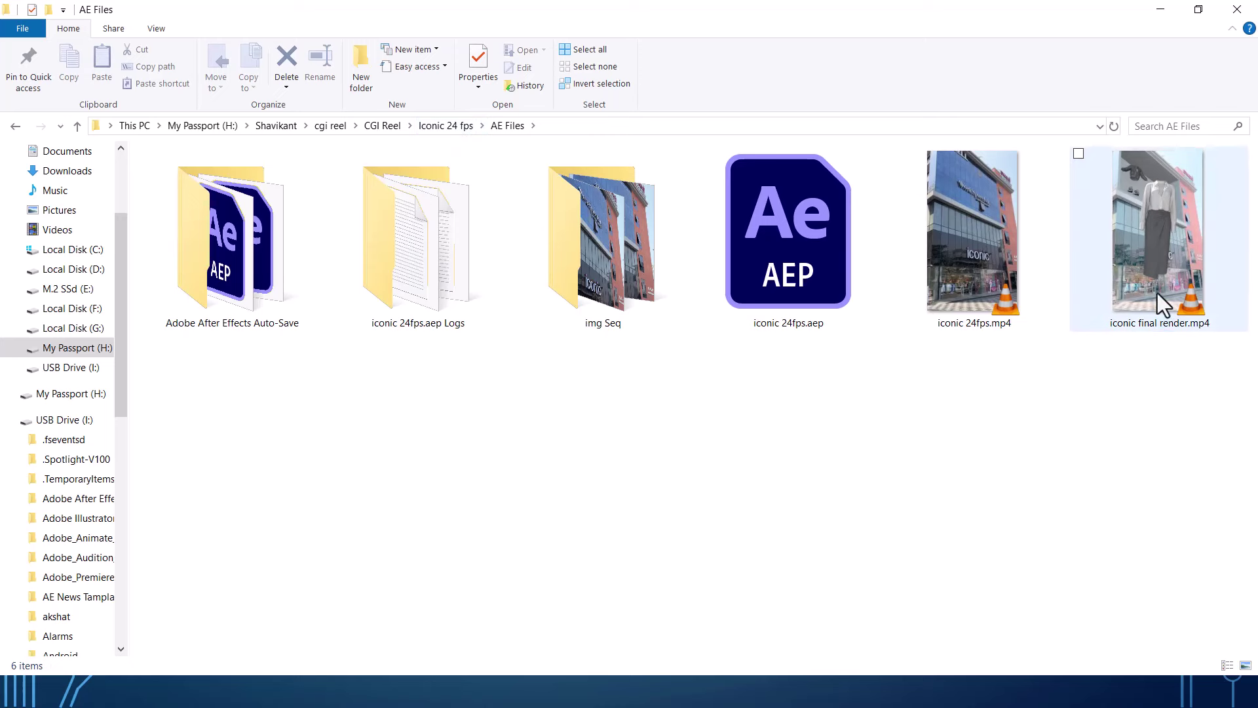
Play iconic final render.mp4 in VLC, then close the player.
click(1153, 272)
double_click(1154, 273)
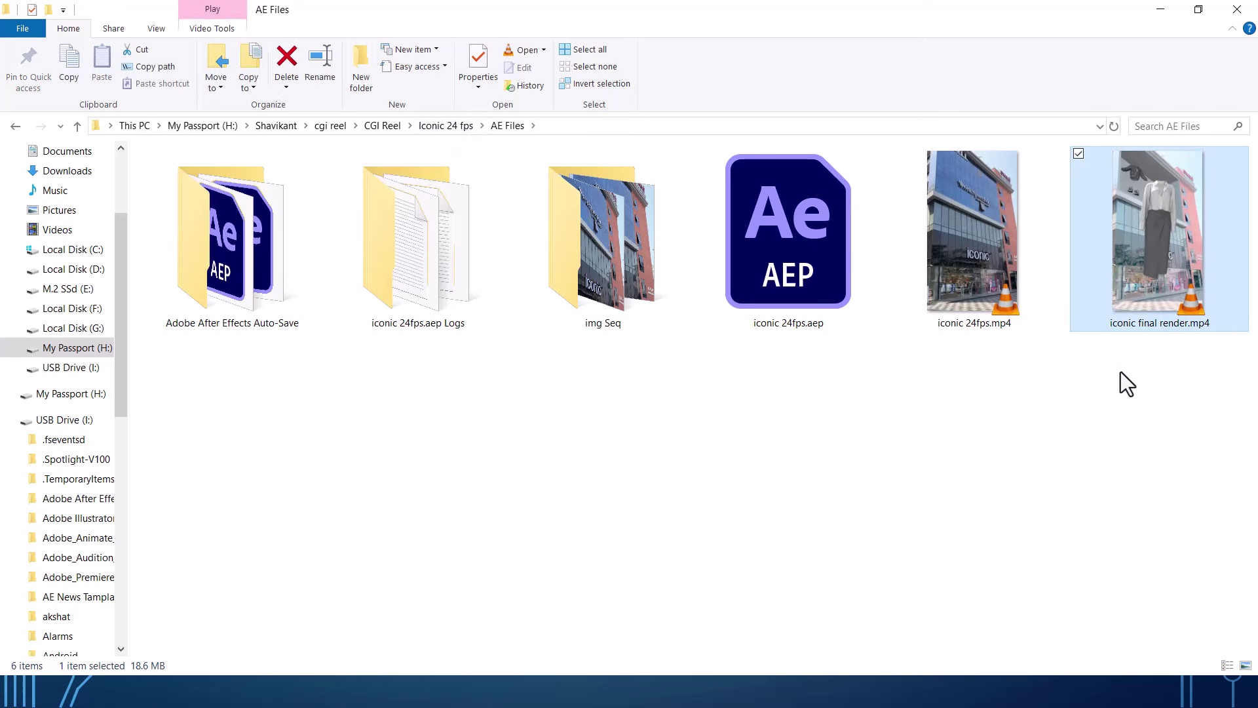
key(alt+Tab)
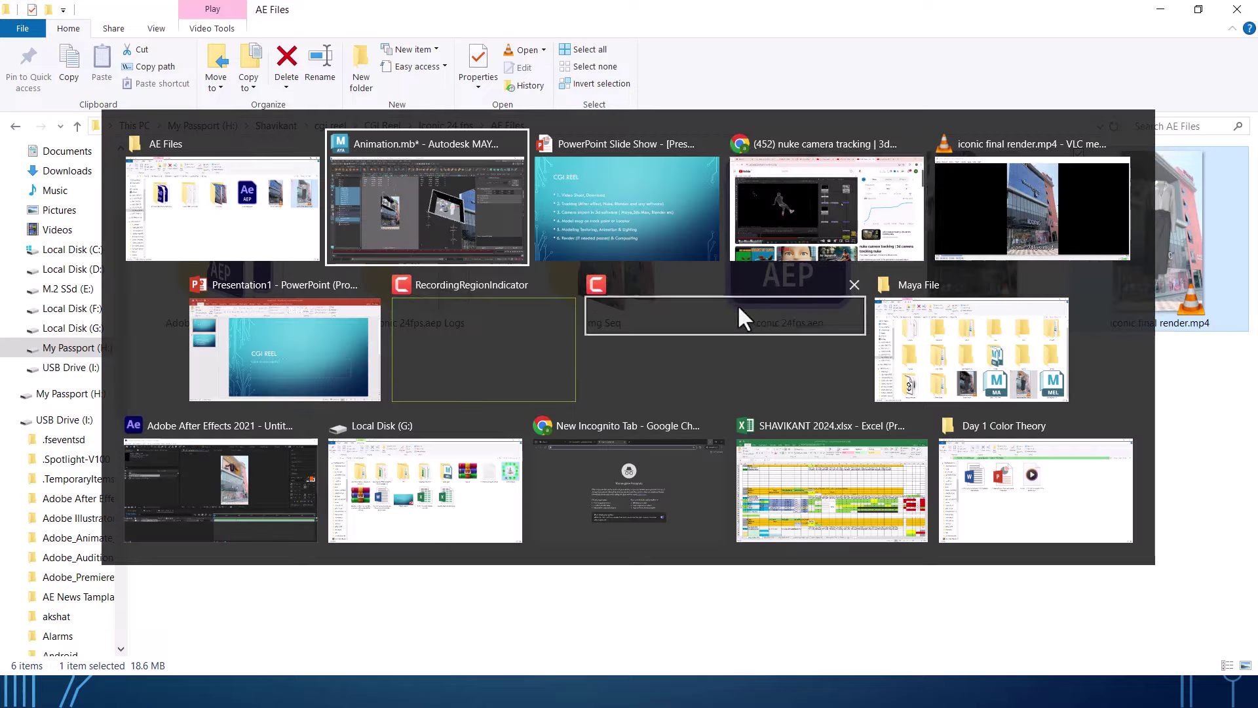
click(960, 223)
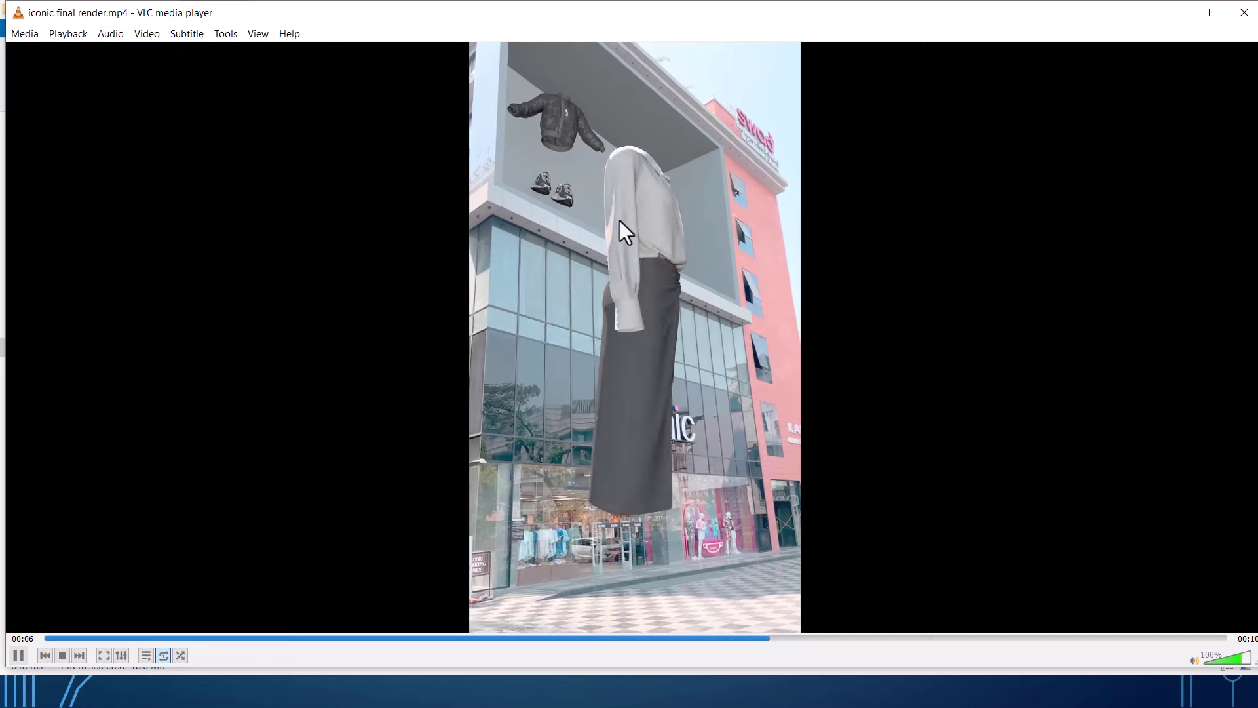
click(1243, 12)
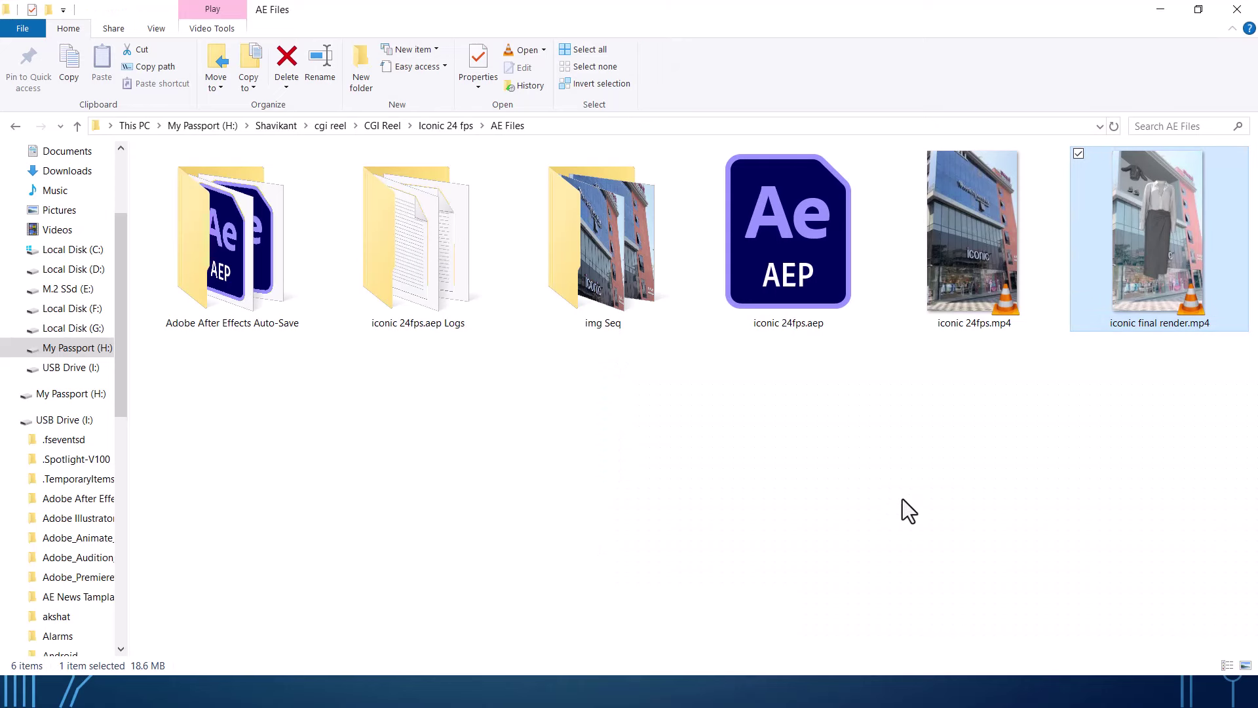
Open the seq render folder, preview iconic_render_1.0.png, then close it and scroll the frames.
click(432, 125)
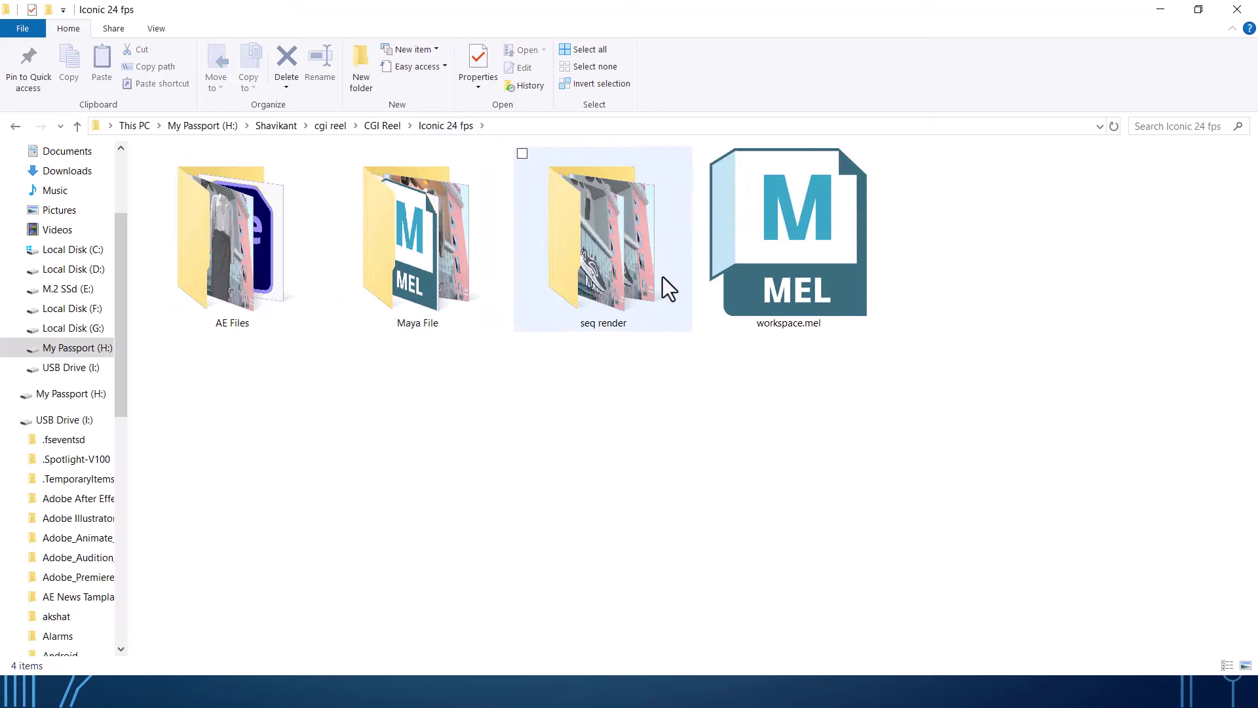
double_click(612, 281)
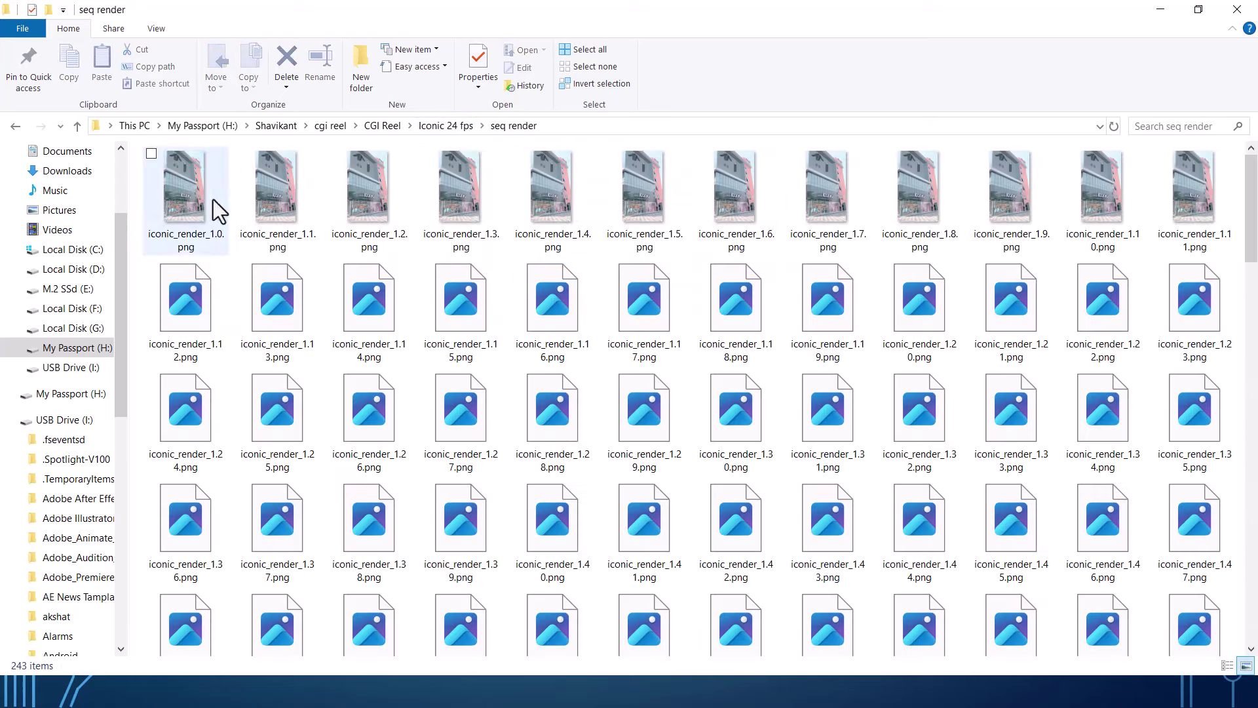
double_click(195, 205)
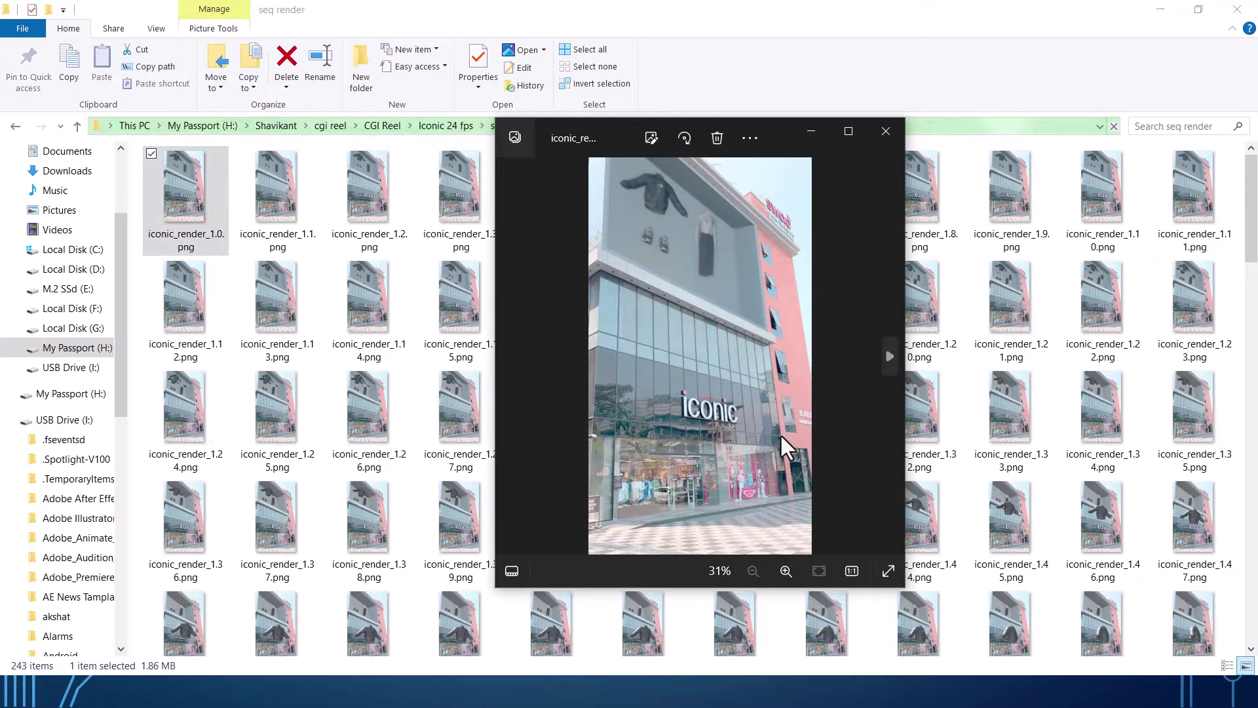
click(881, 134)
scroll(695, 412, down, 3)
scroll(697, 432, down, 3)
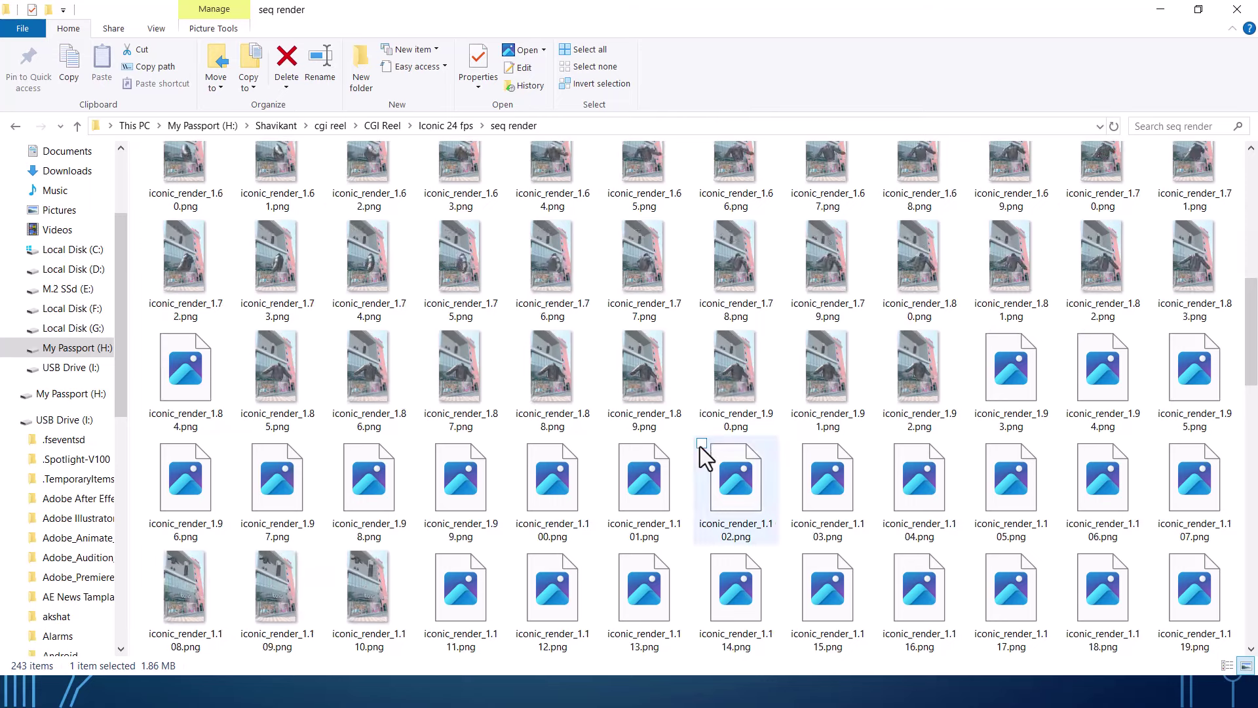
scroll(760, 393, down, 6)
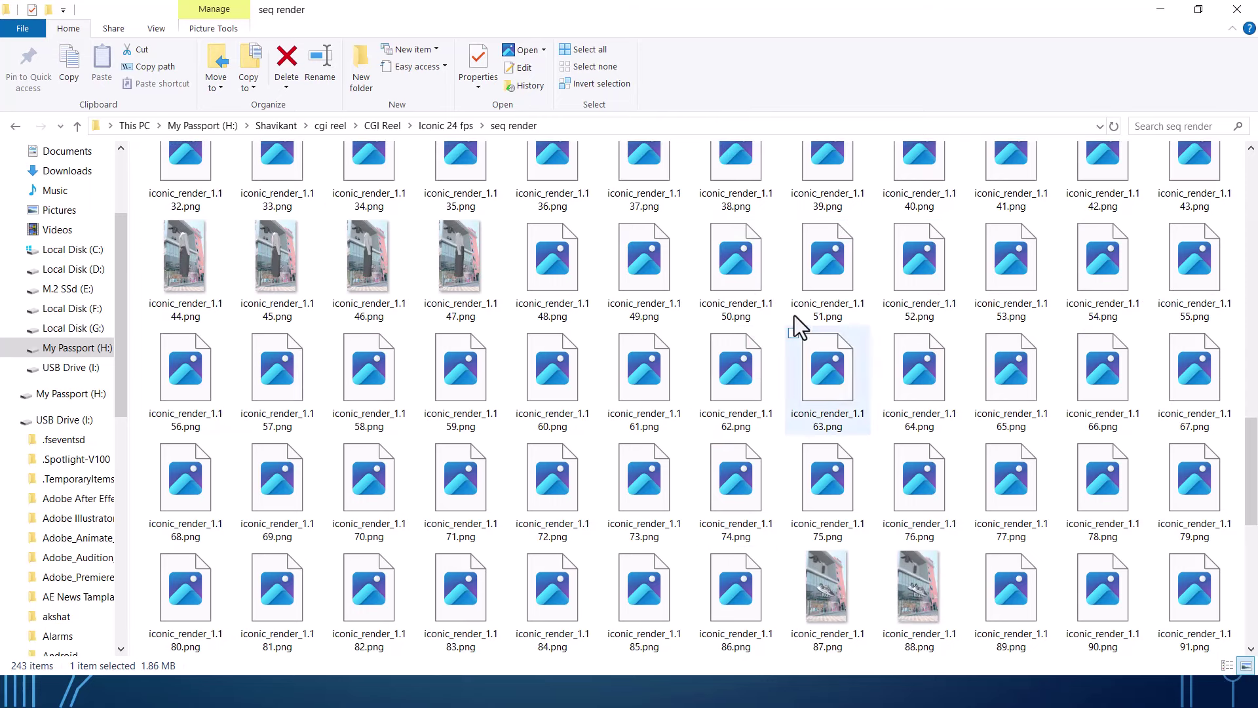
Open the Maya File folder and play blast3.mp4.
click(448, 125)
double_click(459, 285)
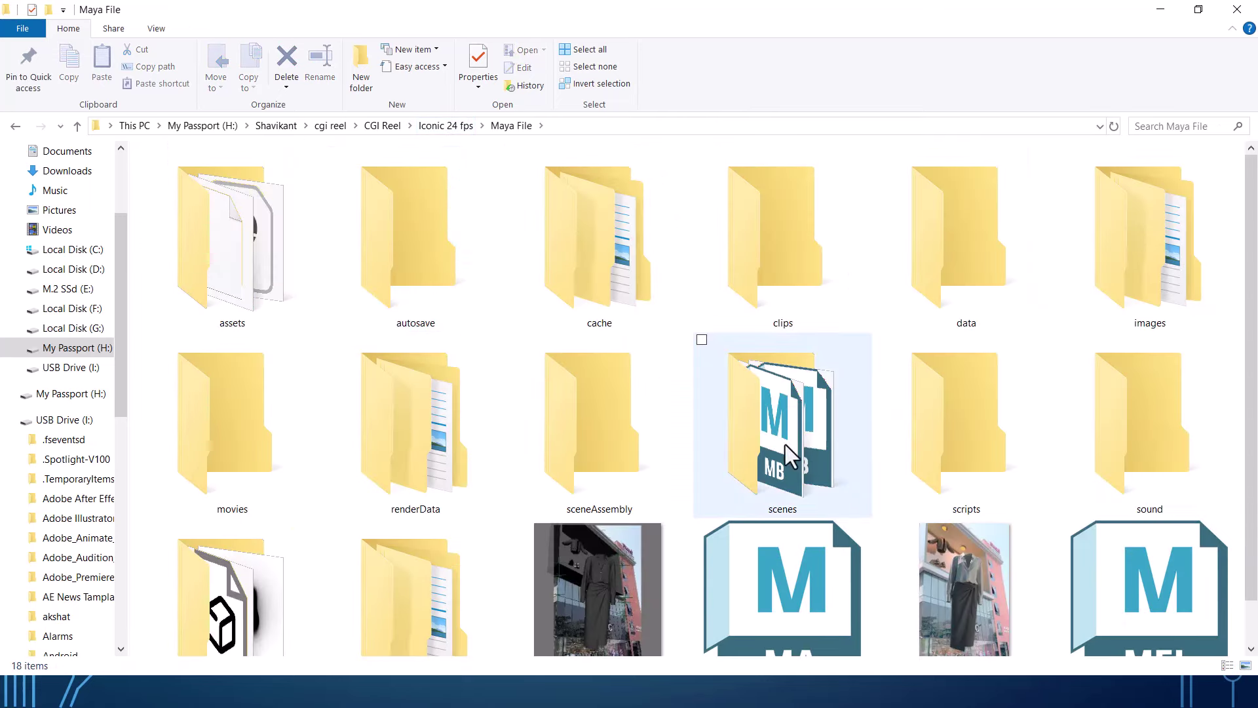
scroll(804, 438, down, 1)
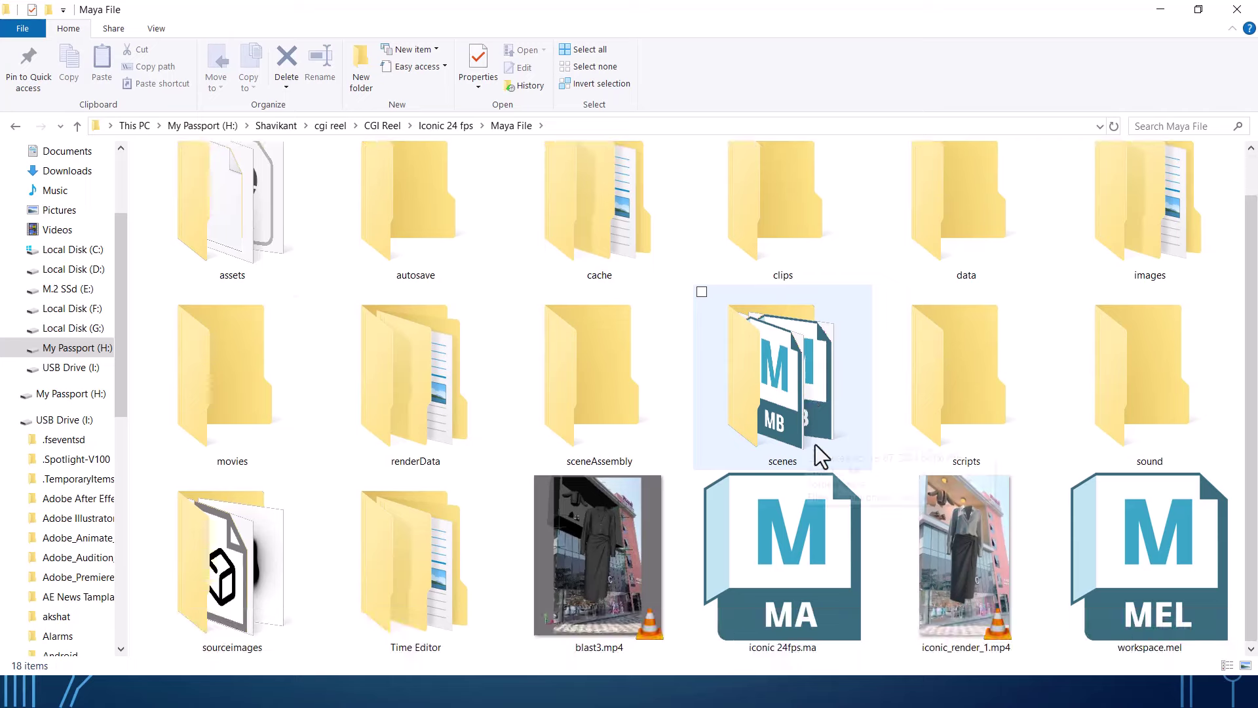
click(613, 602)
double_click(612, 600)
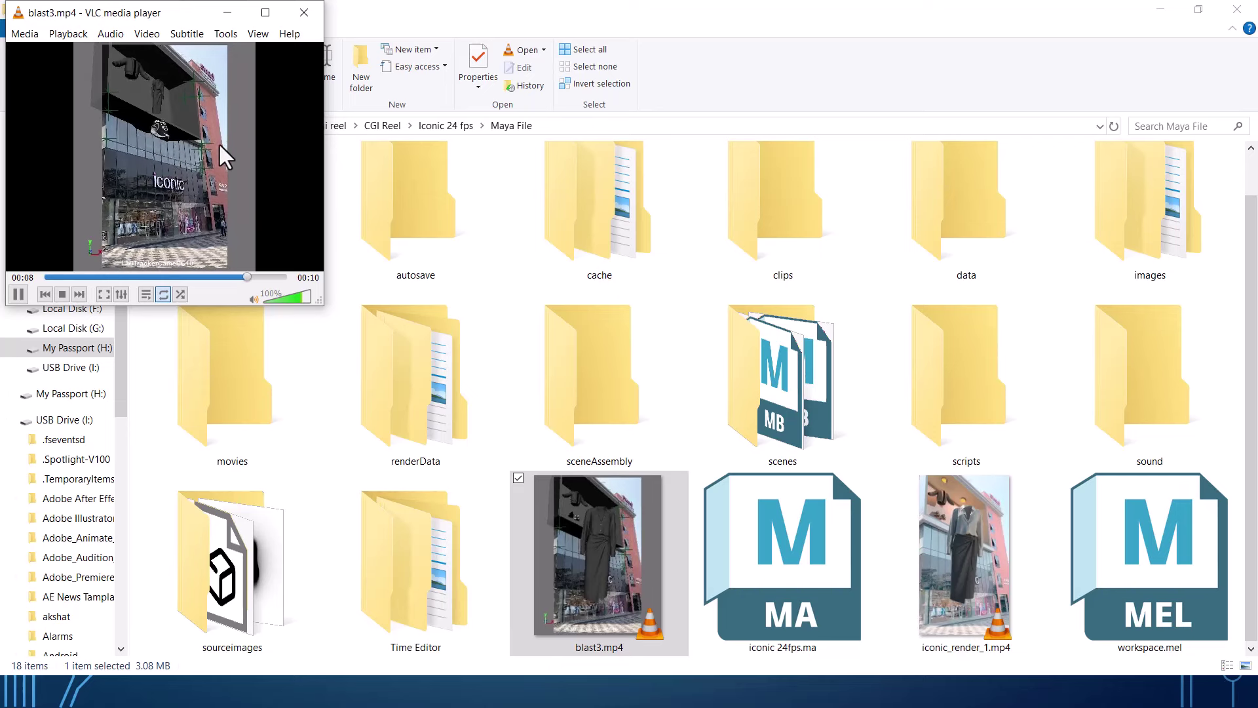
Close the blast3.mp4 playback, then watch iconic_render_1.mp4 in VLC and close the player.
click(304, 12)
click(977, 587)
double_click(964, 549)
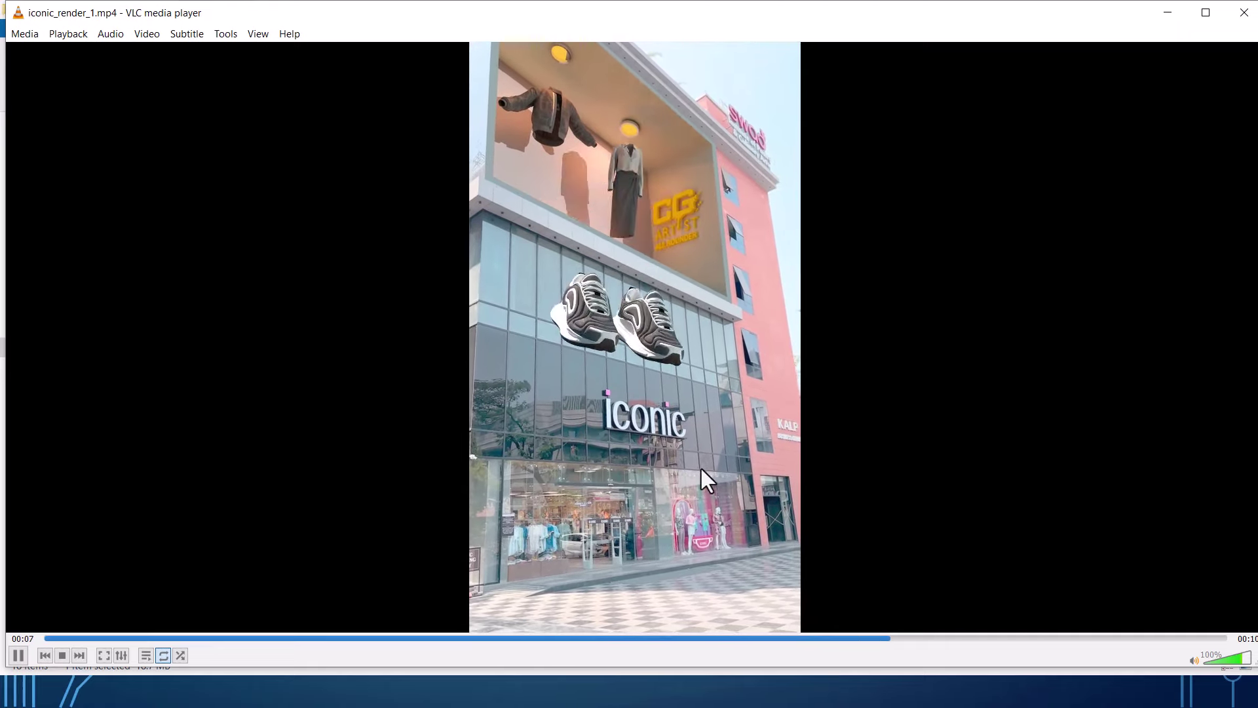
click(1240, 13)
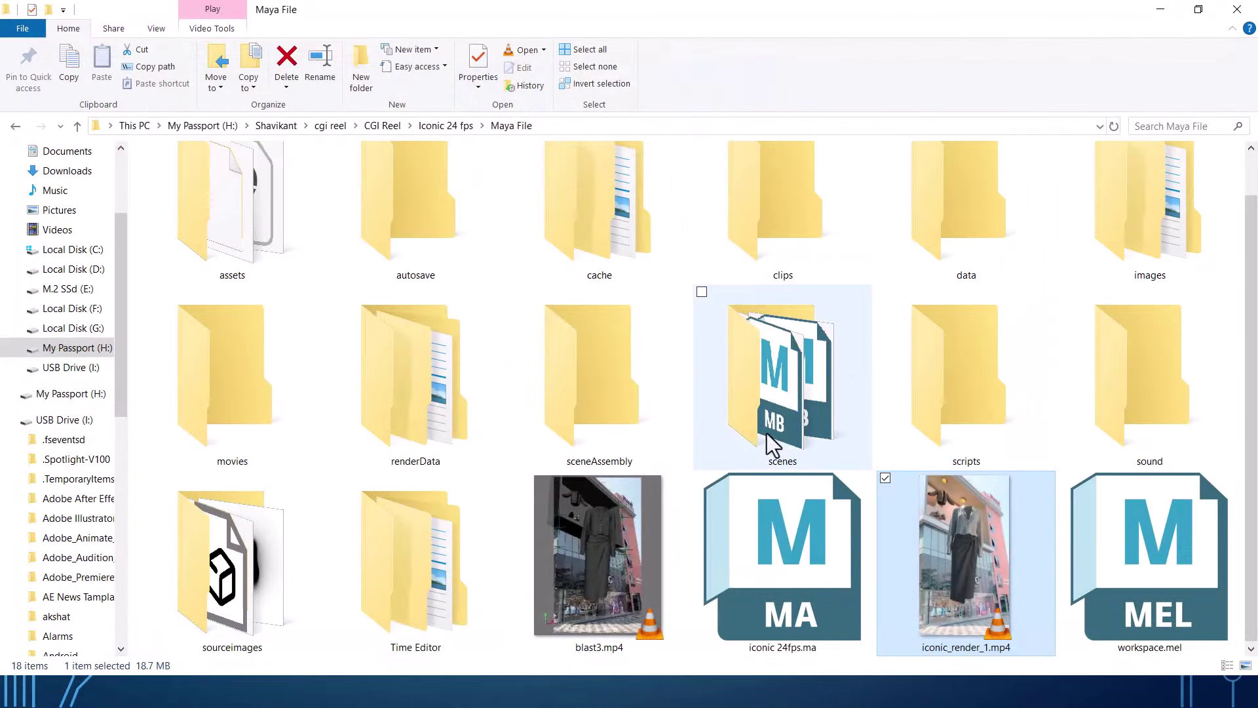
key(alt+Tab)
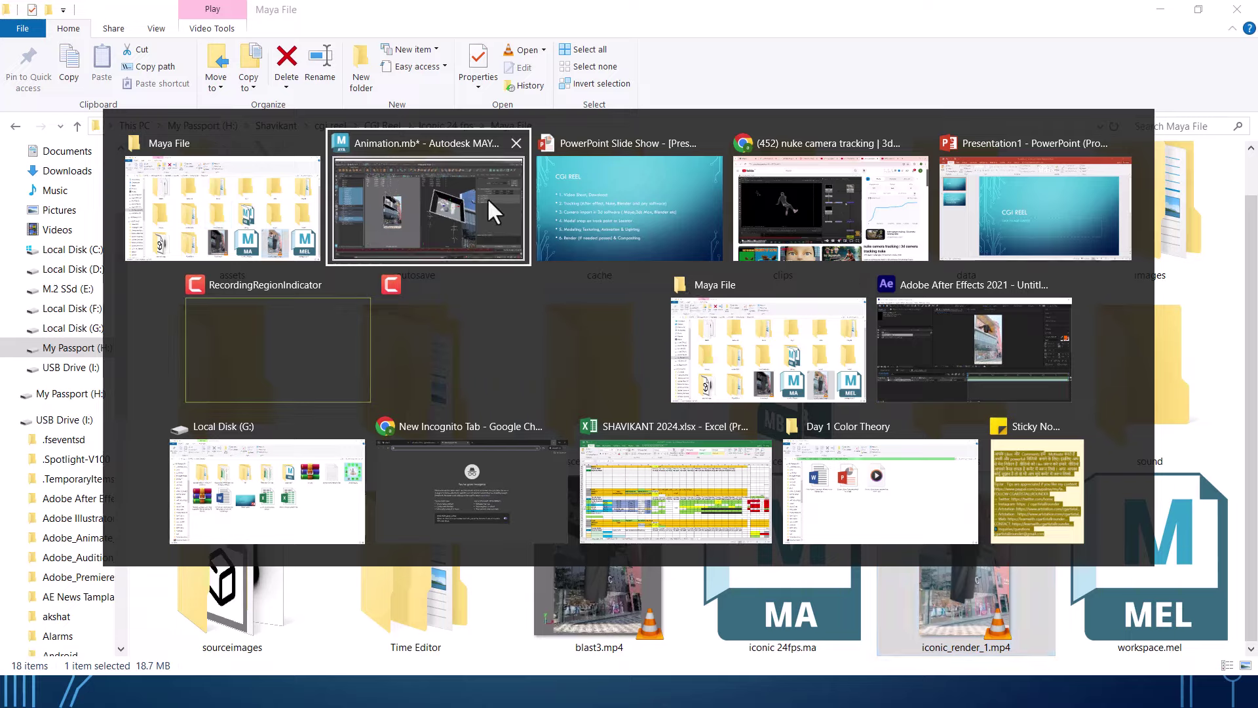
Return to Maya and open Render Settings over the perspective view.
click(488, 200)
click(489, 504)
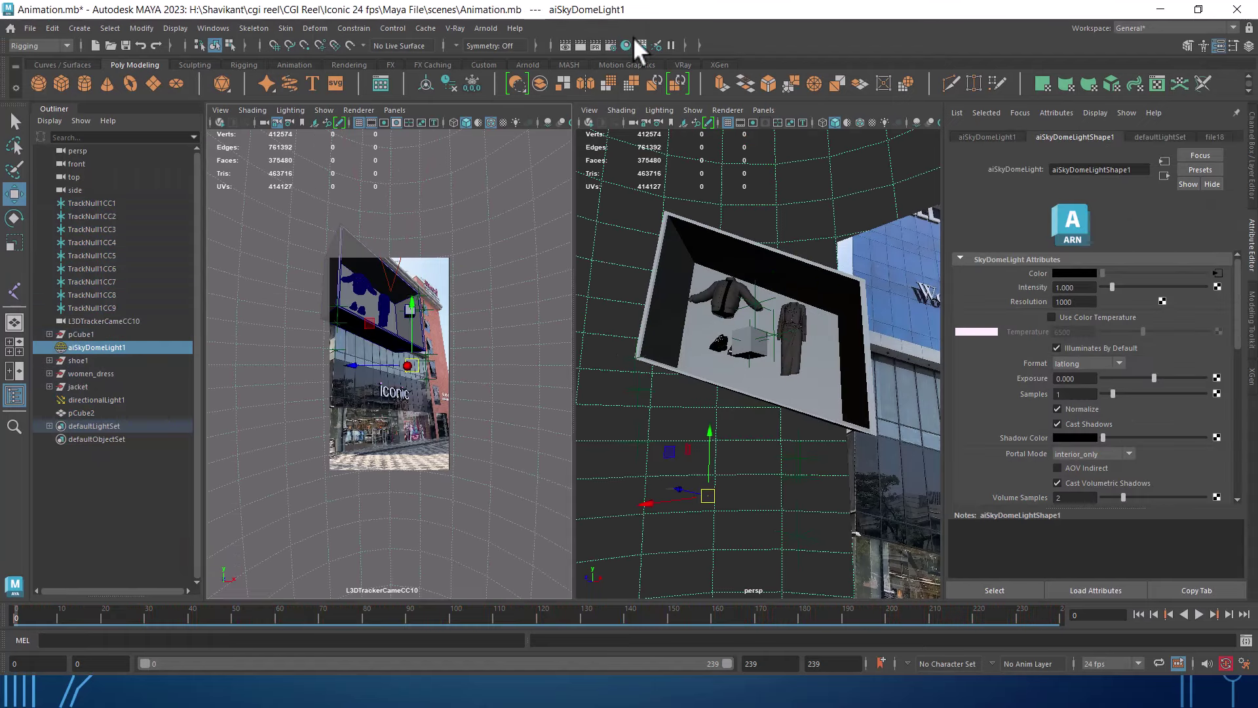
click(609, 44)
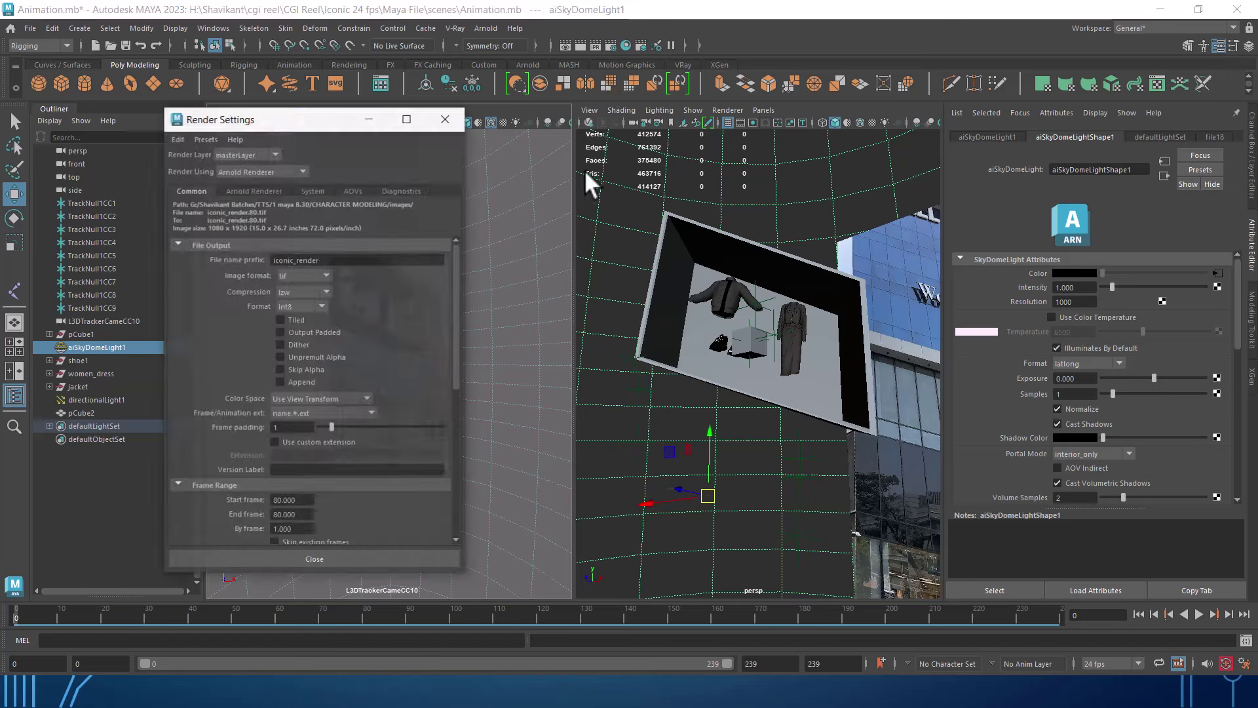
drag(314, 120, 823, 143)
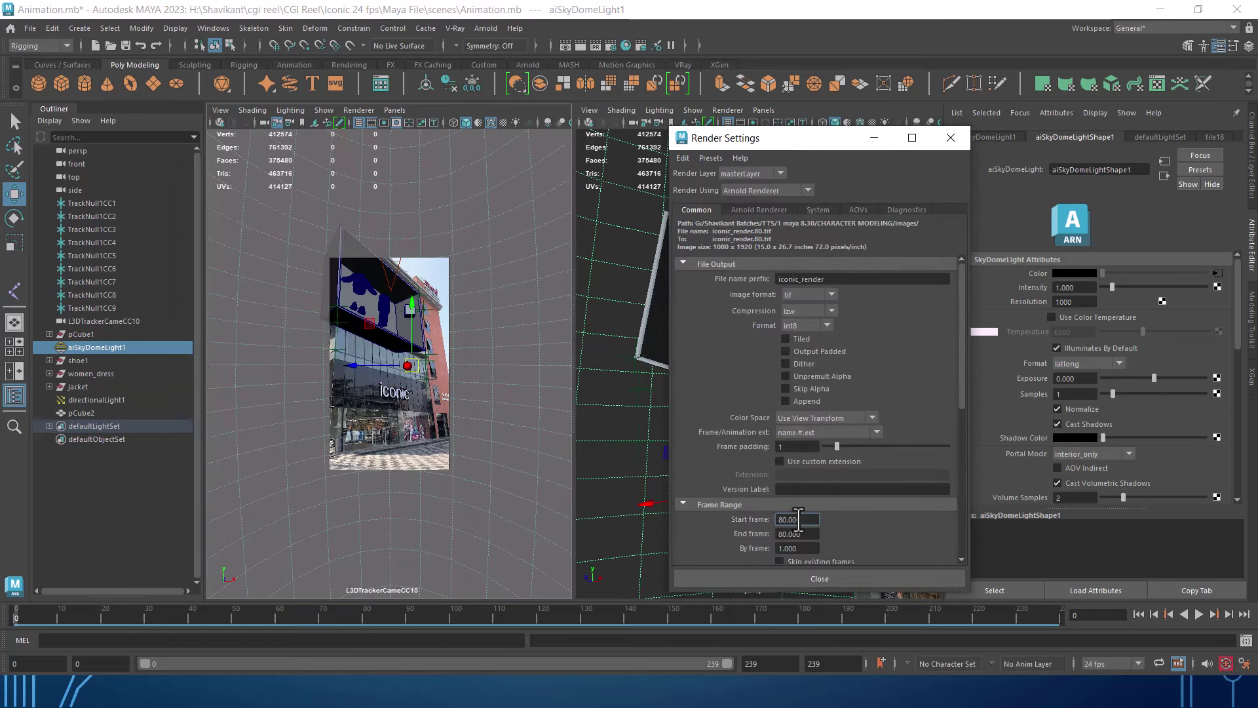
Set the render Frame Range to Start frame 0 and End frame 239.
drag(812, 519, 677, 516)
text(0.000)
drag(1019, 616, 1061, 615)
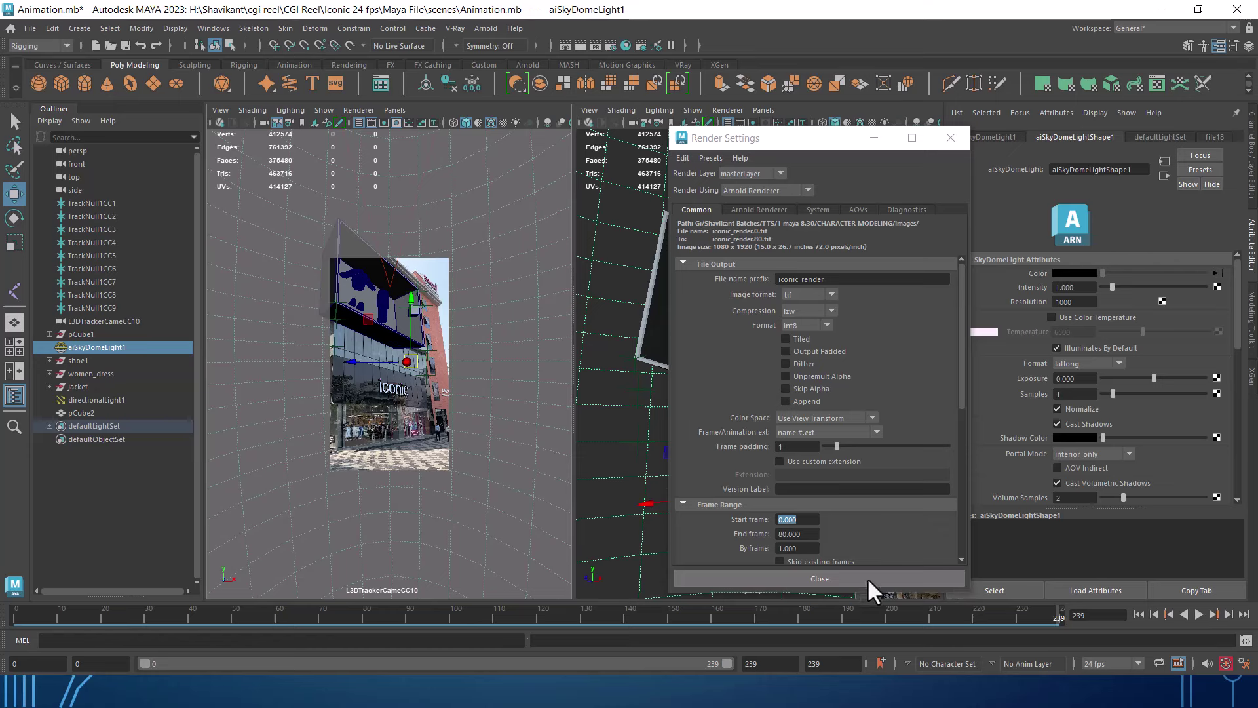
drag(815, 534, 648, 514)
text(2)
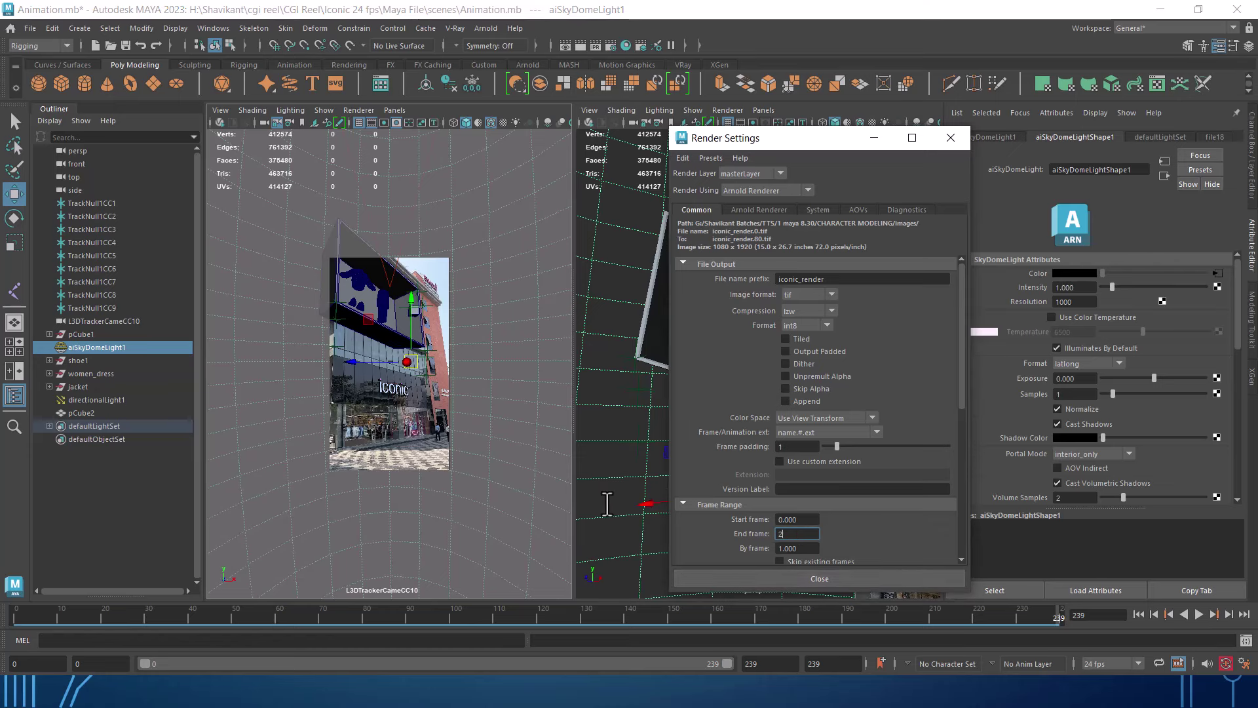
text(39)
key(Return)
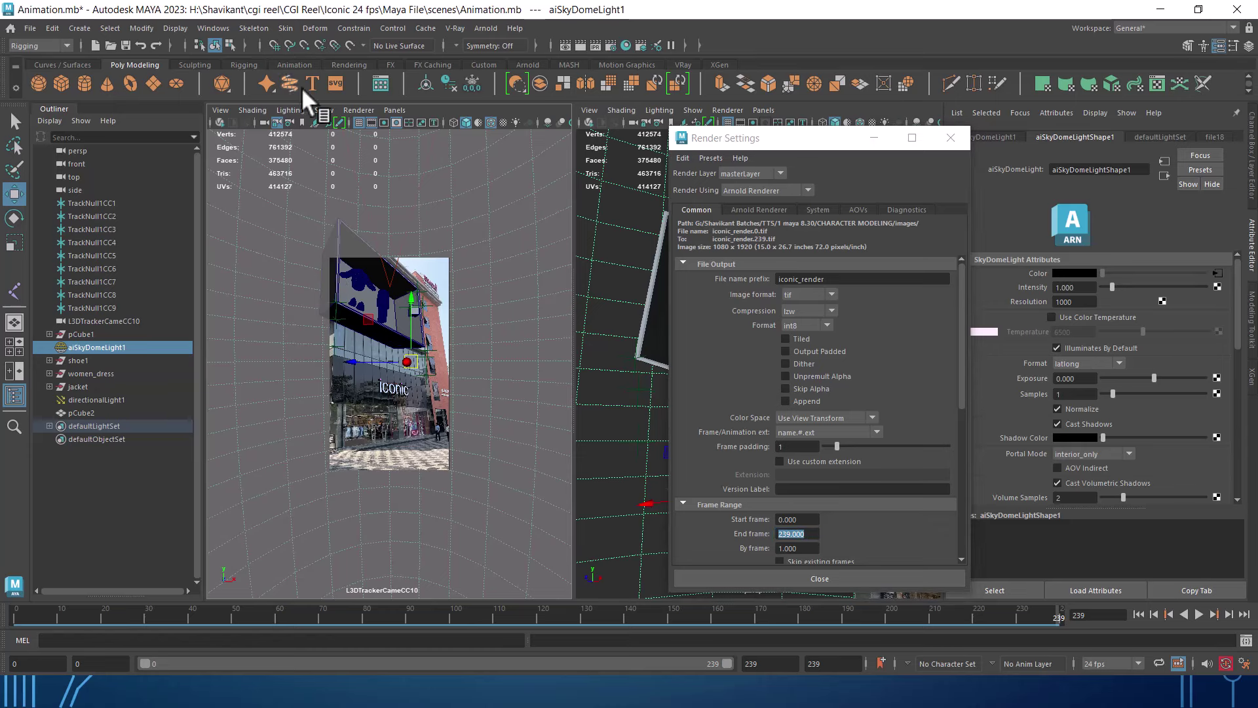
click(37, 43)
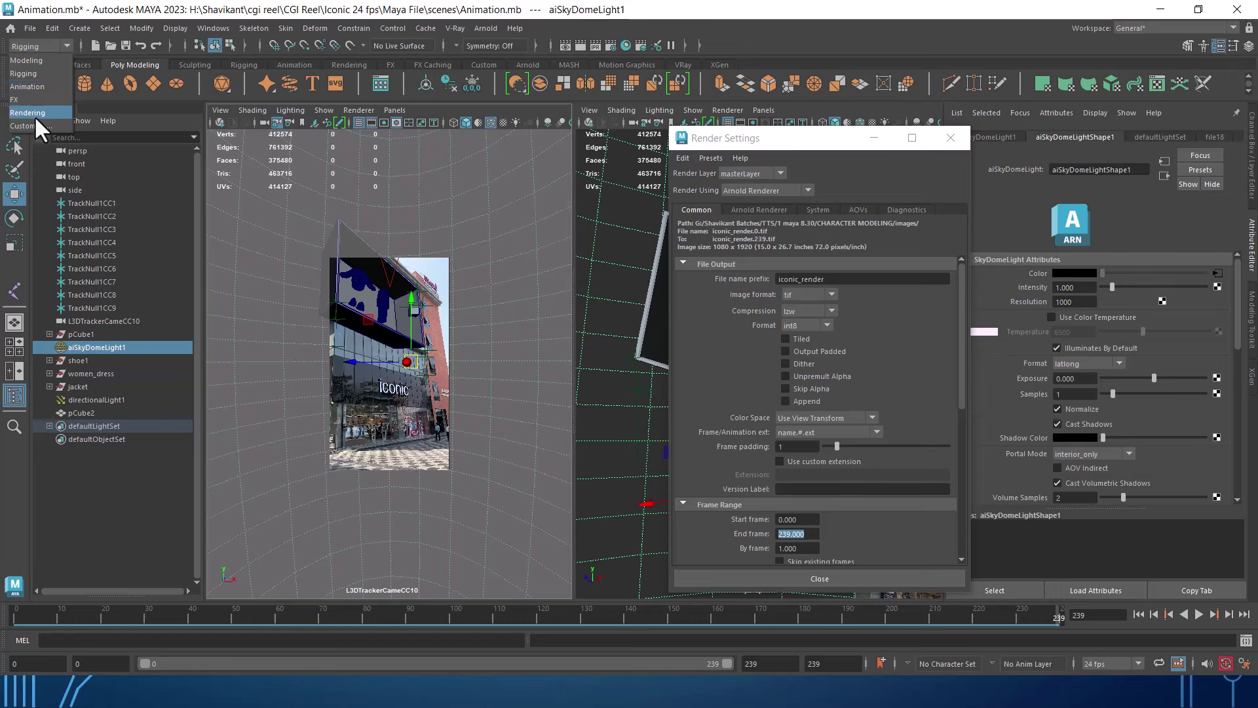
Activate the Rendering menu set and review its Render and File menus.
click(28, 112)
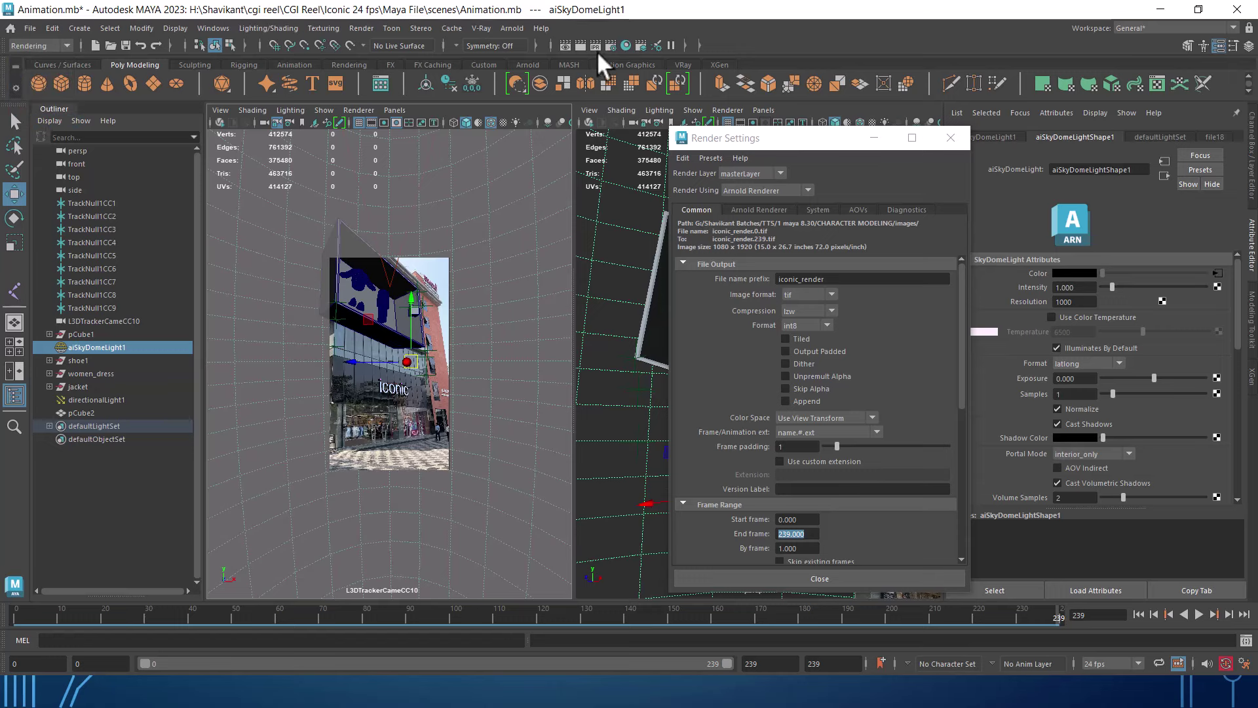
click(365, 27)
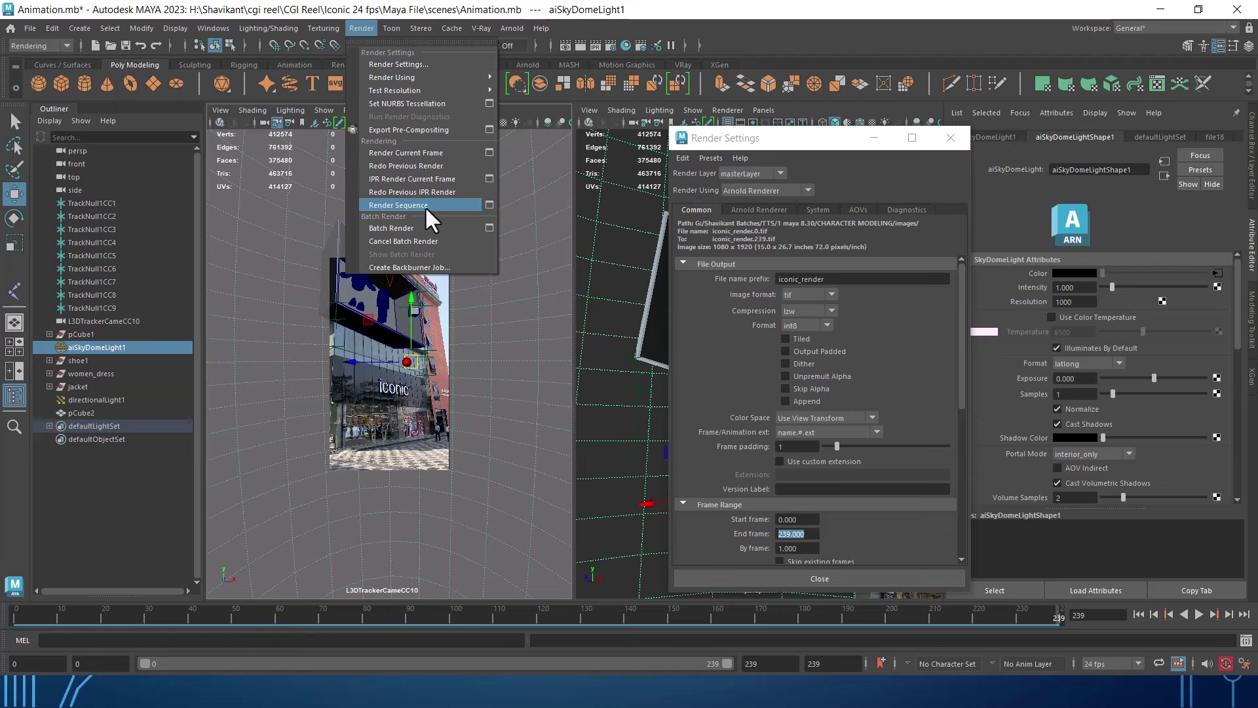
click(30, 28)
click(29, 29)
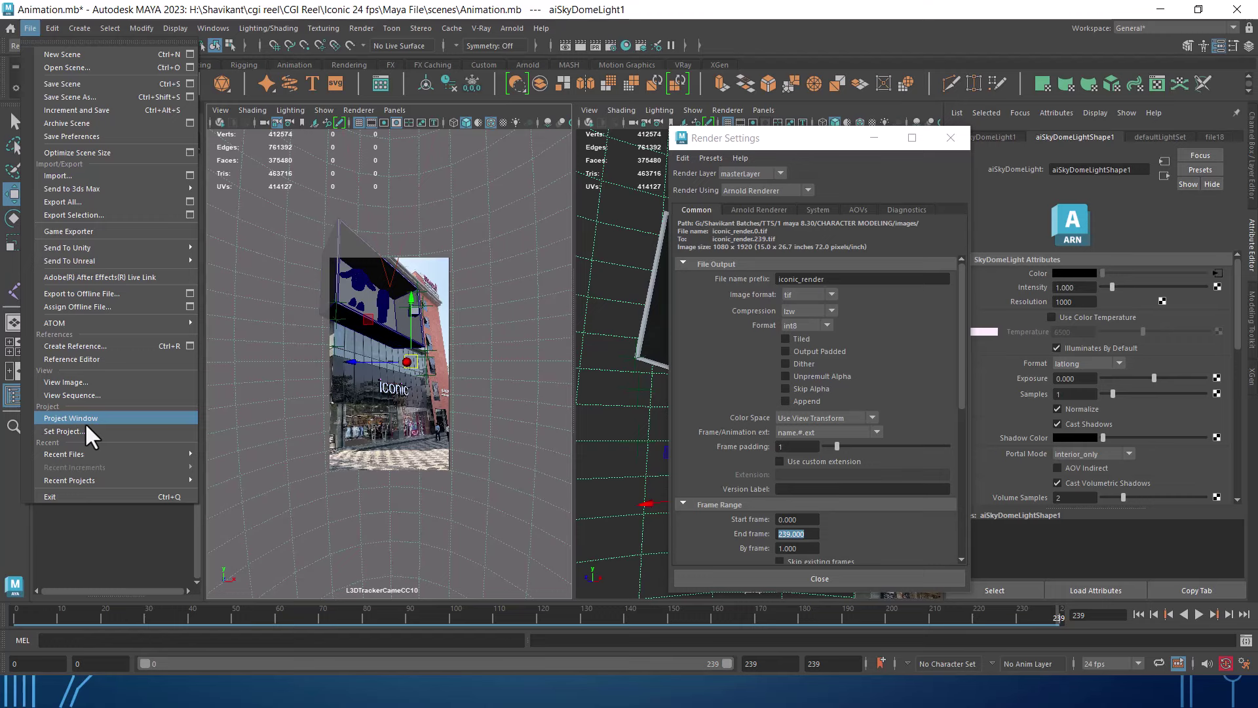
click(362, 28)
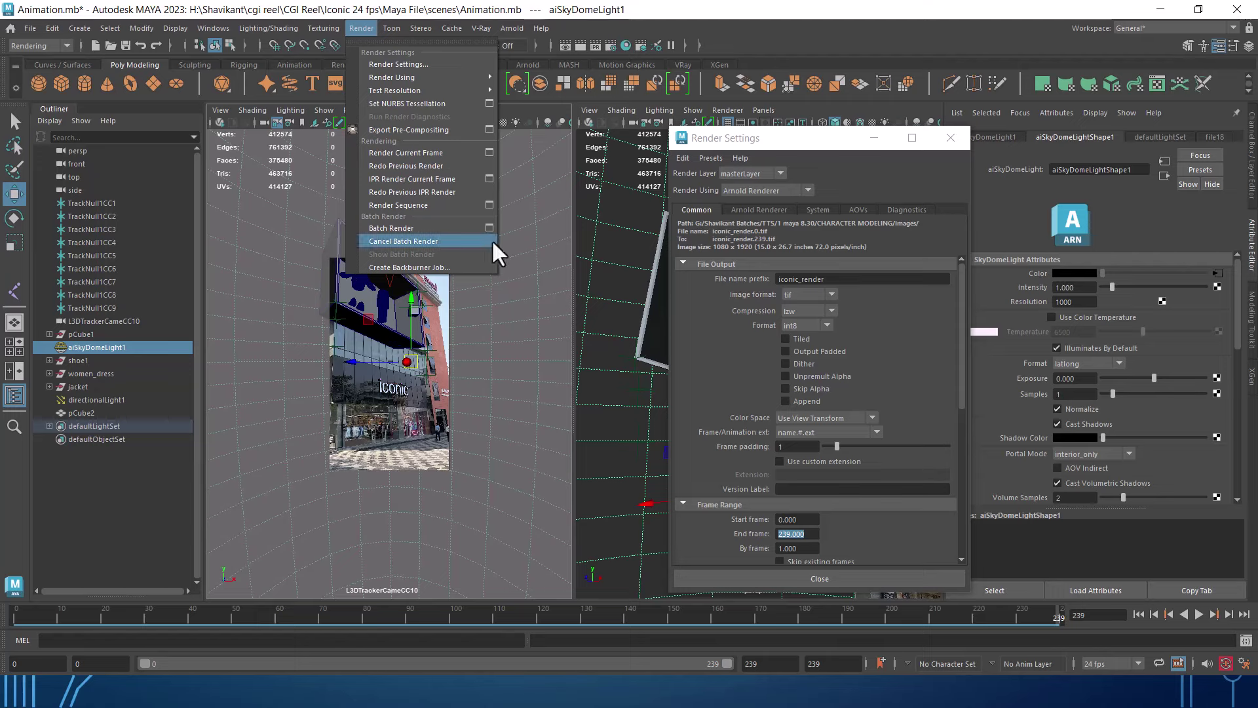
key(alt+Tab)
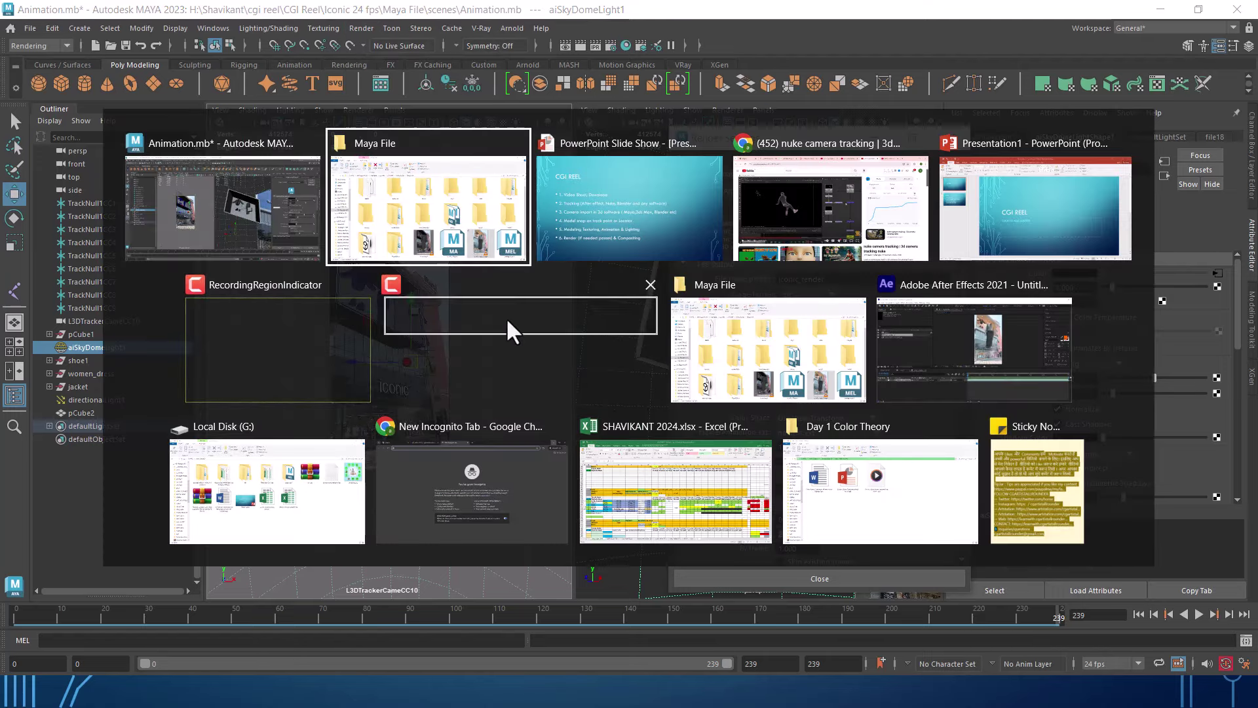
In face mode, drag aiShadowMatte1 onto the display box's outer side face.
key(Escape)
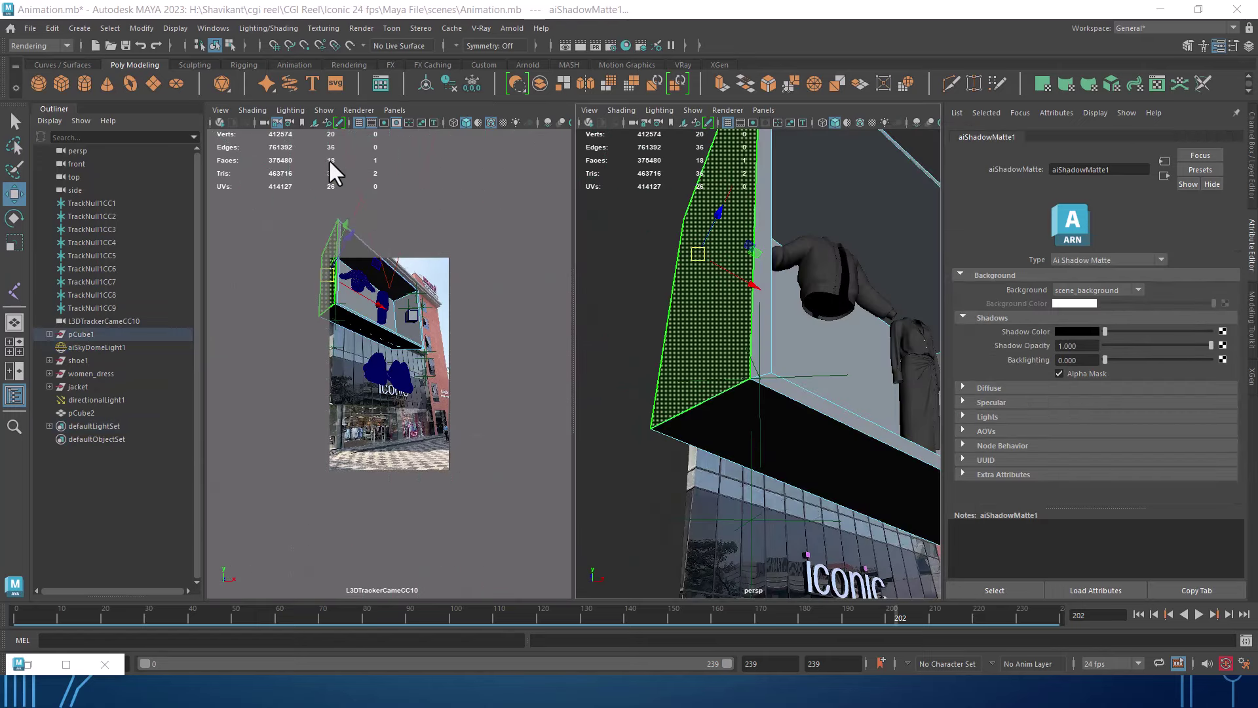
key(F11)
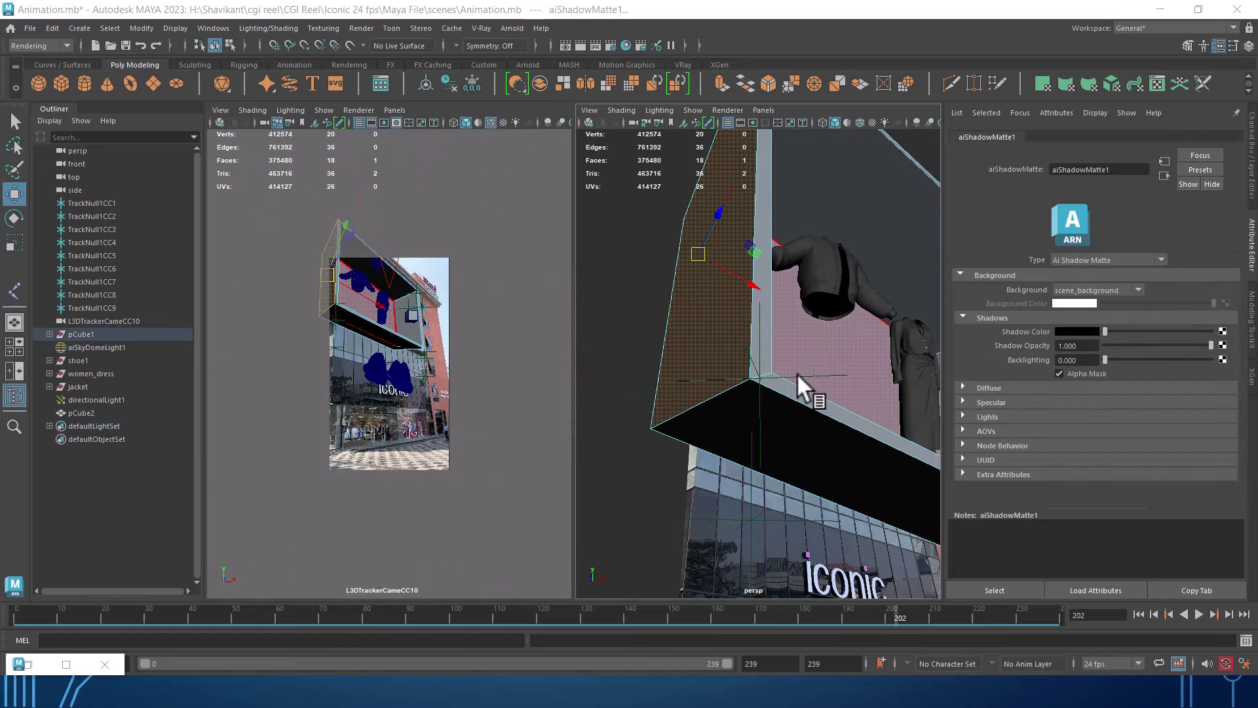
alt+drag(741, 423, 969, 444)
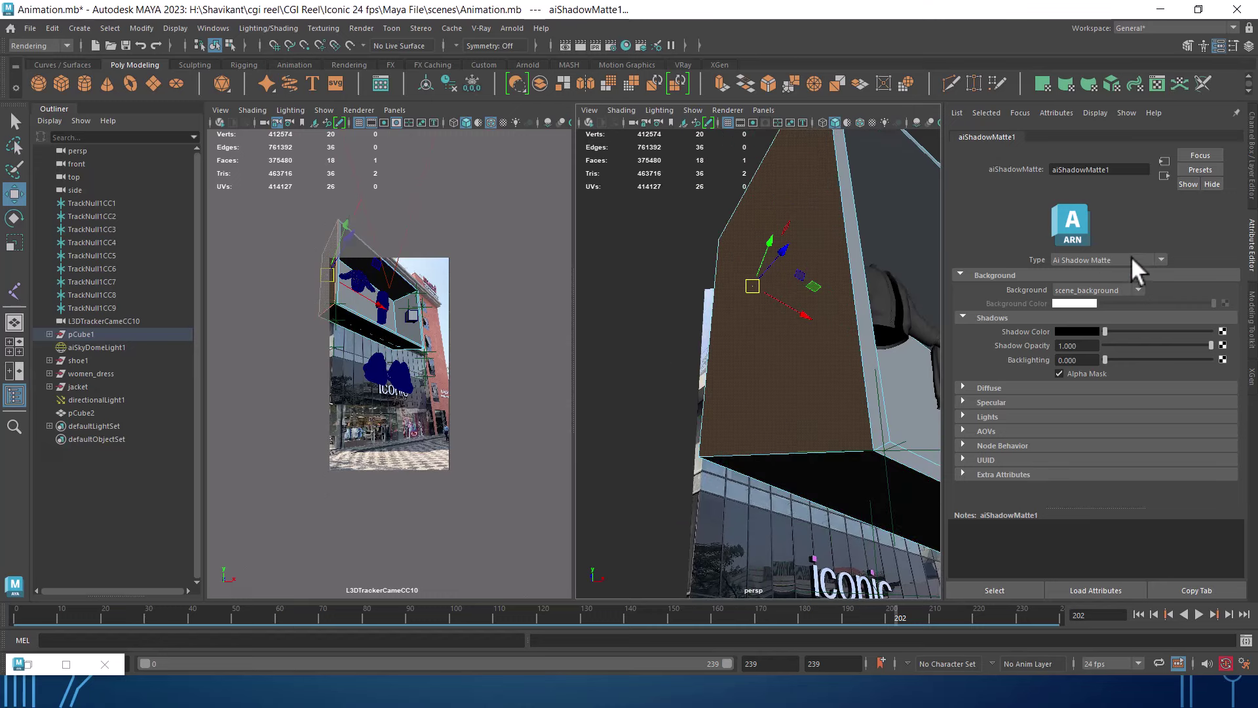
middle_drag(1114, 266, 779, 396)
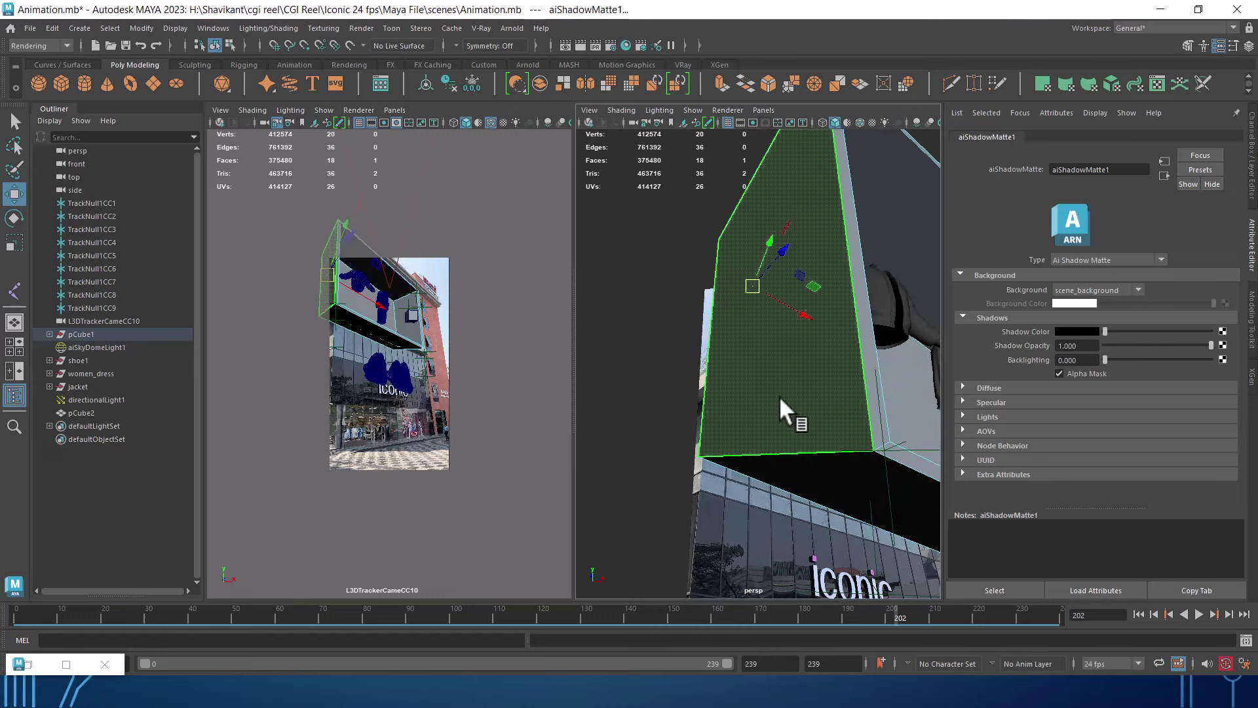
mouse_move(744, 313)
middle_down()
mouse_move(786, 234)
mouse_move(790, 275)
middle_up()
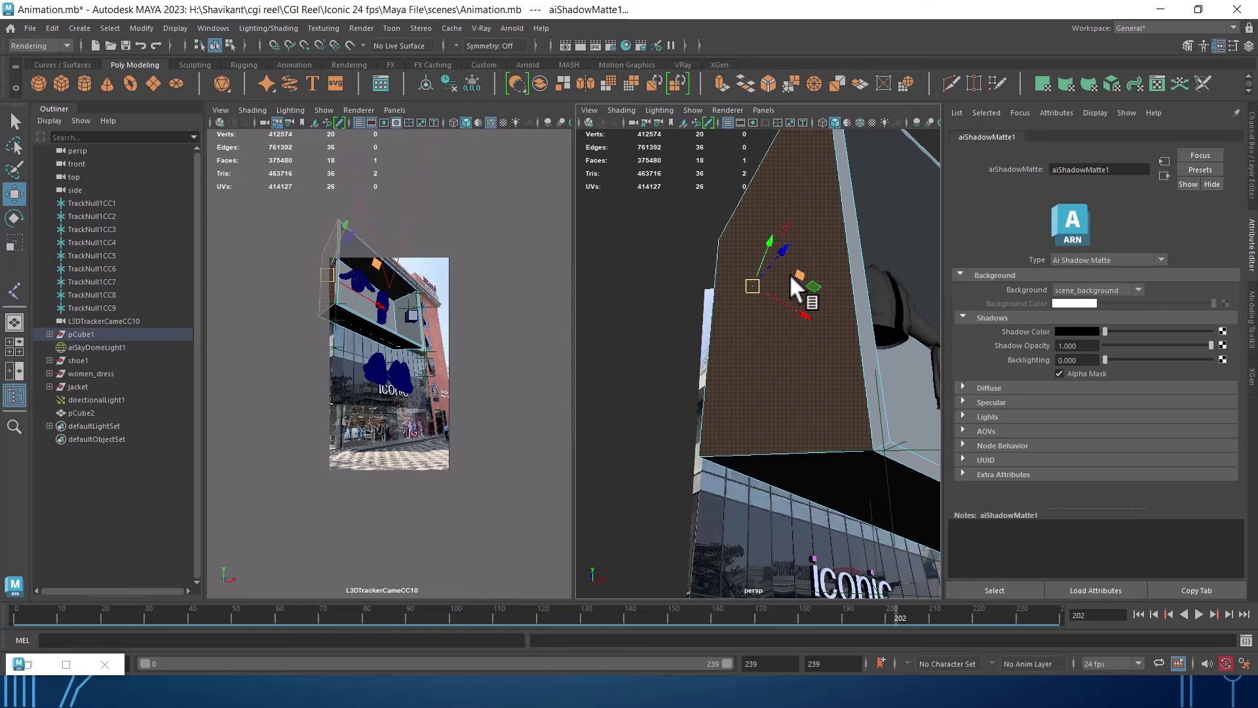
click(788, 274)
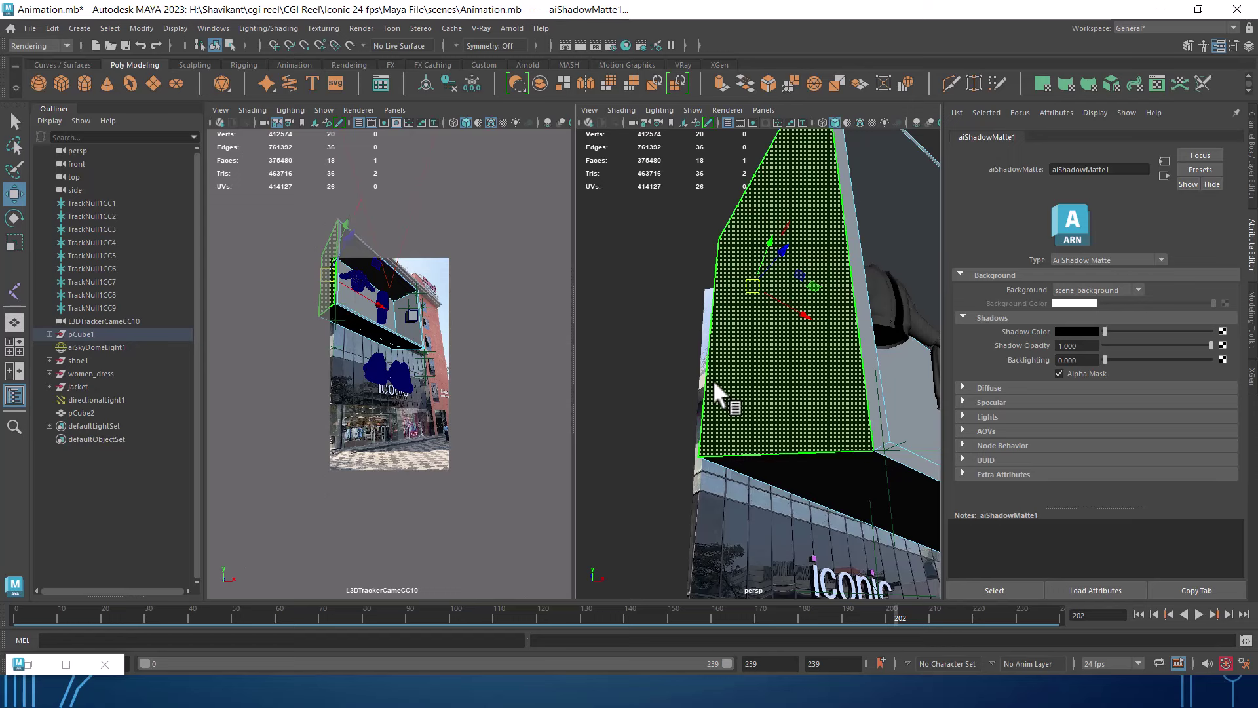
Return to object selection and orbit to the box front with the jacket.
right_drag(772, 336, 889, 210)
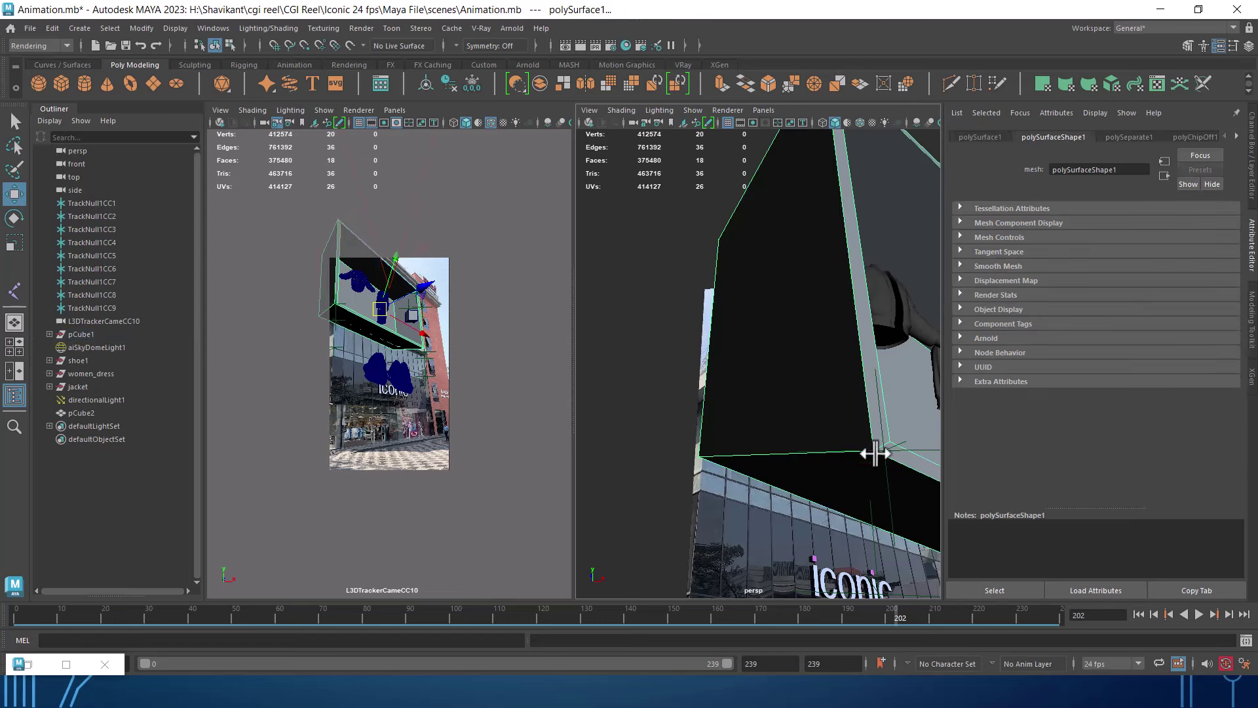
mouse_move(863, 368)
alt+mouse_down()
mouse_move(839, 368)
mouse_move(854, 328)
mouse_move(789, 407)
mouse_move(819, 424)
mouse_move(808, 450)
alt+mouse_up()
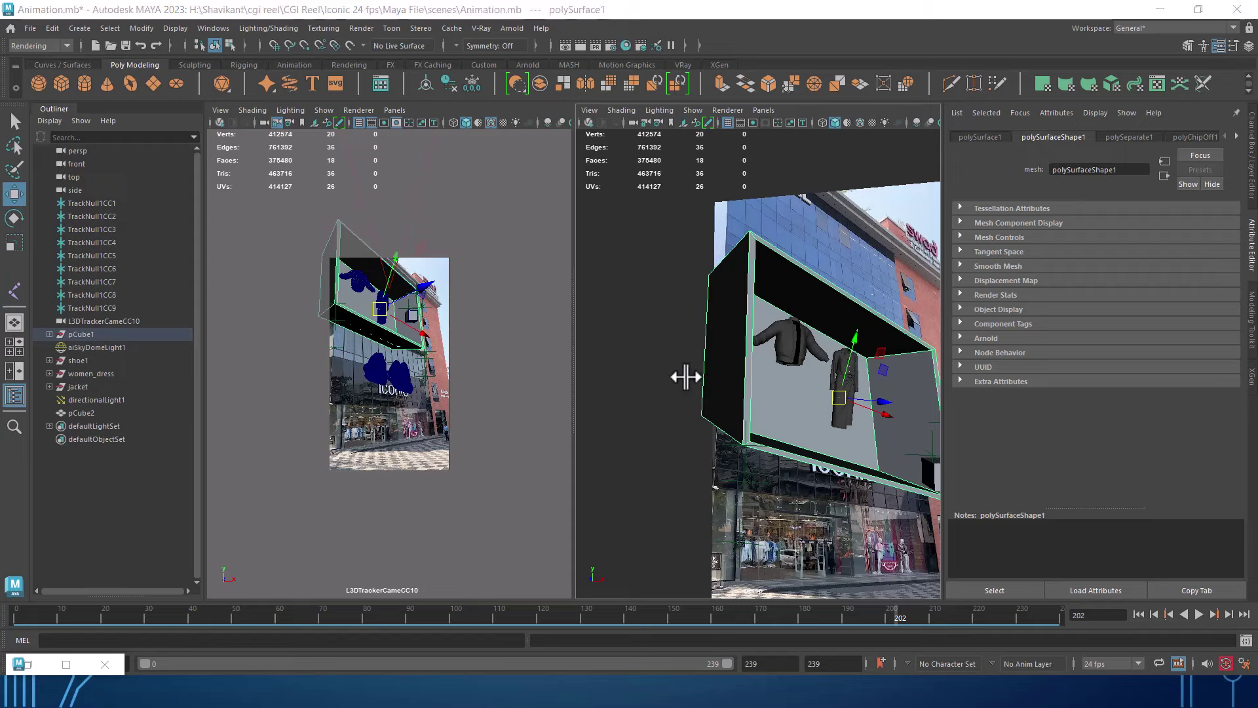
key(alt+Tab)
Step through the beauty renders from iconic_render_1.0.jpg in ACDSee Quick View, then close it.
click(976, 203)
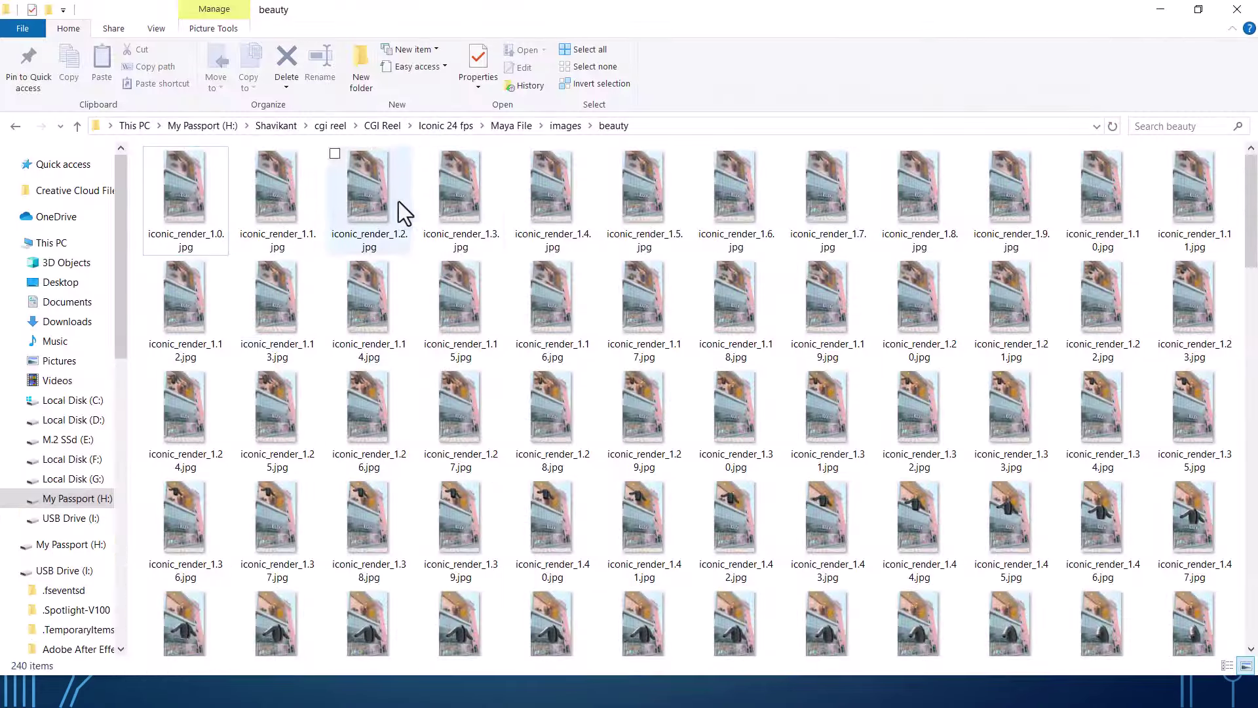
click(203, 192)
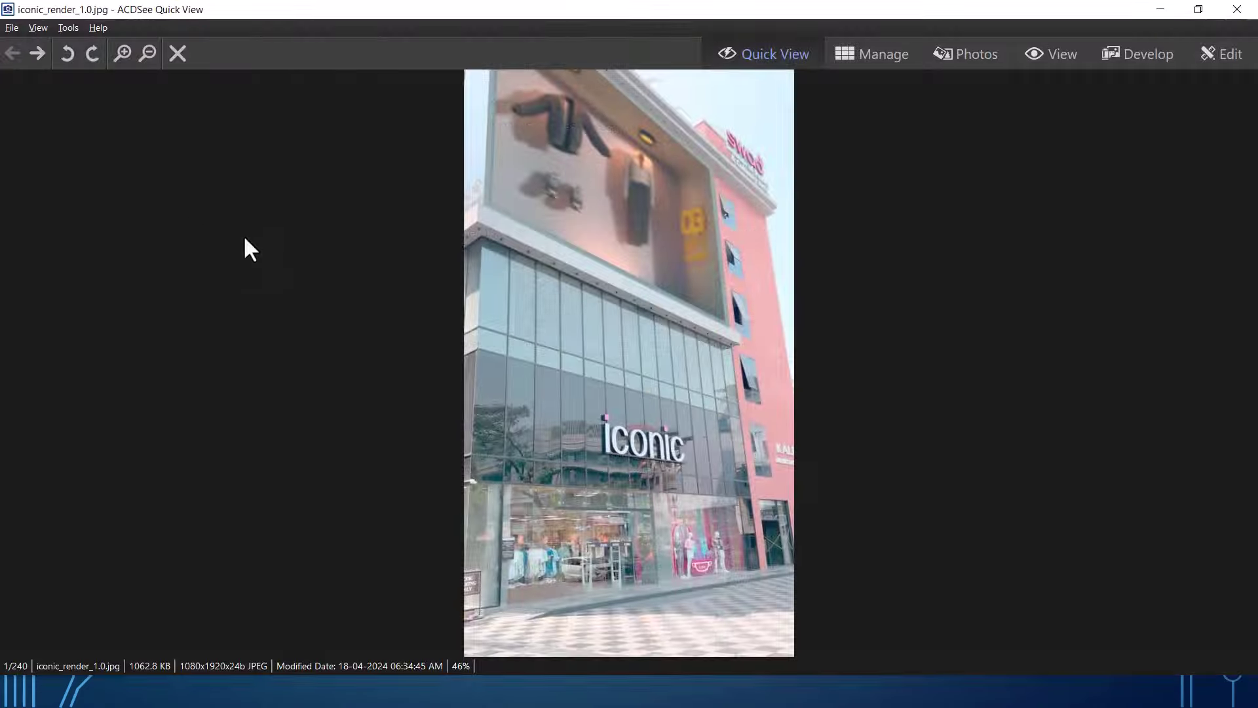
key(Right)
key(Right)
key(Right)
key(Right)
key(Right)
key(Right)
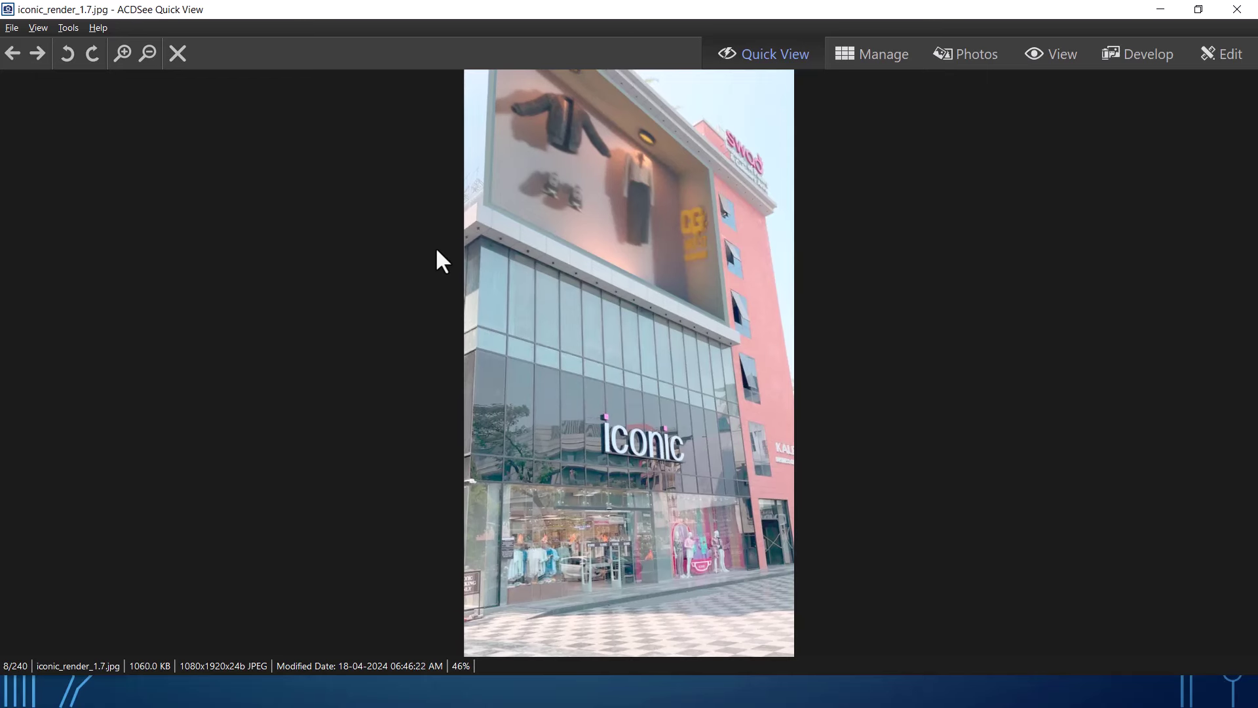
key(Right)
key(Right)
key(Right)
key(Right)
key(Right)
key(Right)
key(Right)
key(Right)
key(Right)
key(Right)
key(Right)
key(Right)
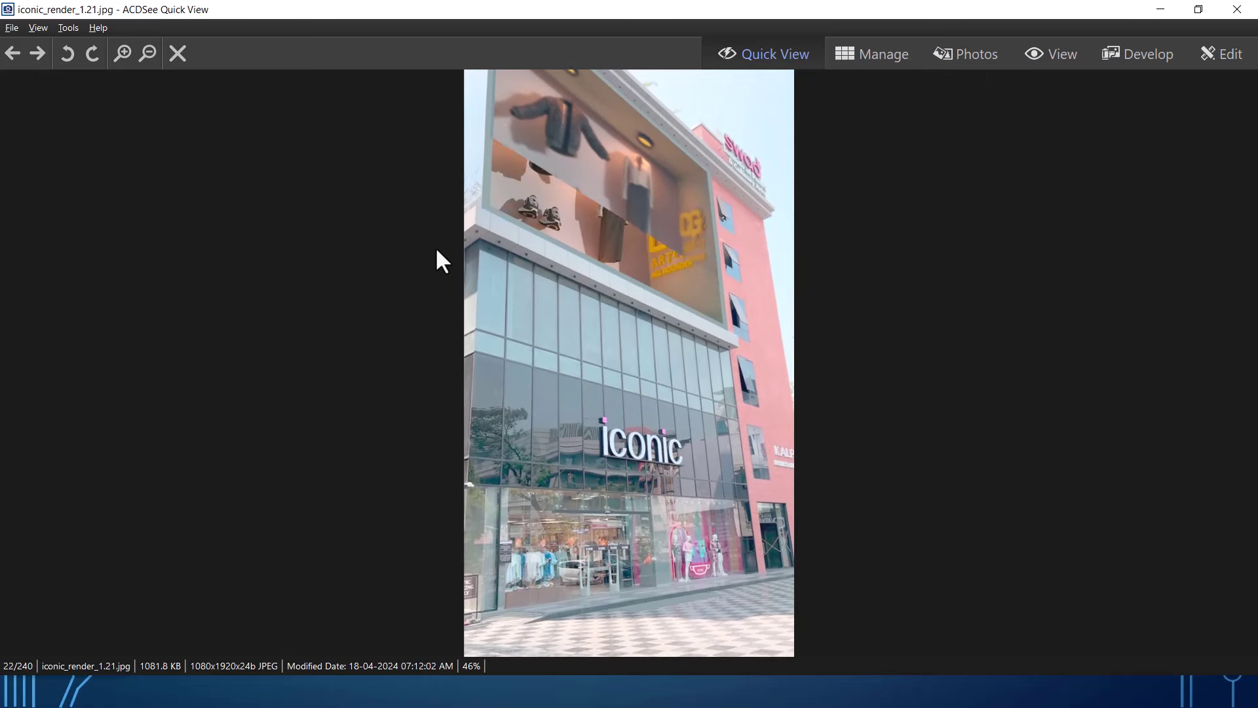
key(Right)
key(Right)
key(Right)
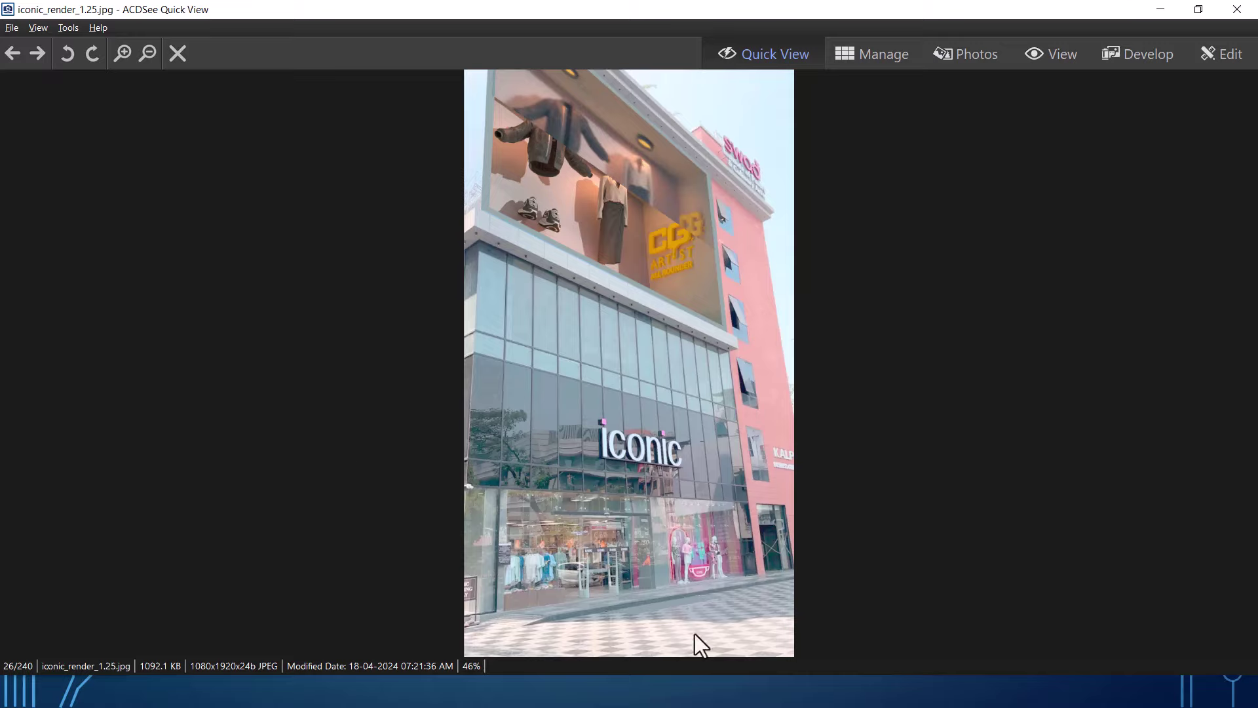
click(1163, 9)
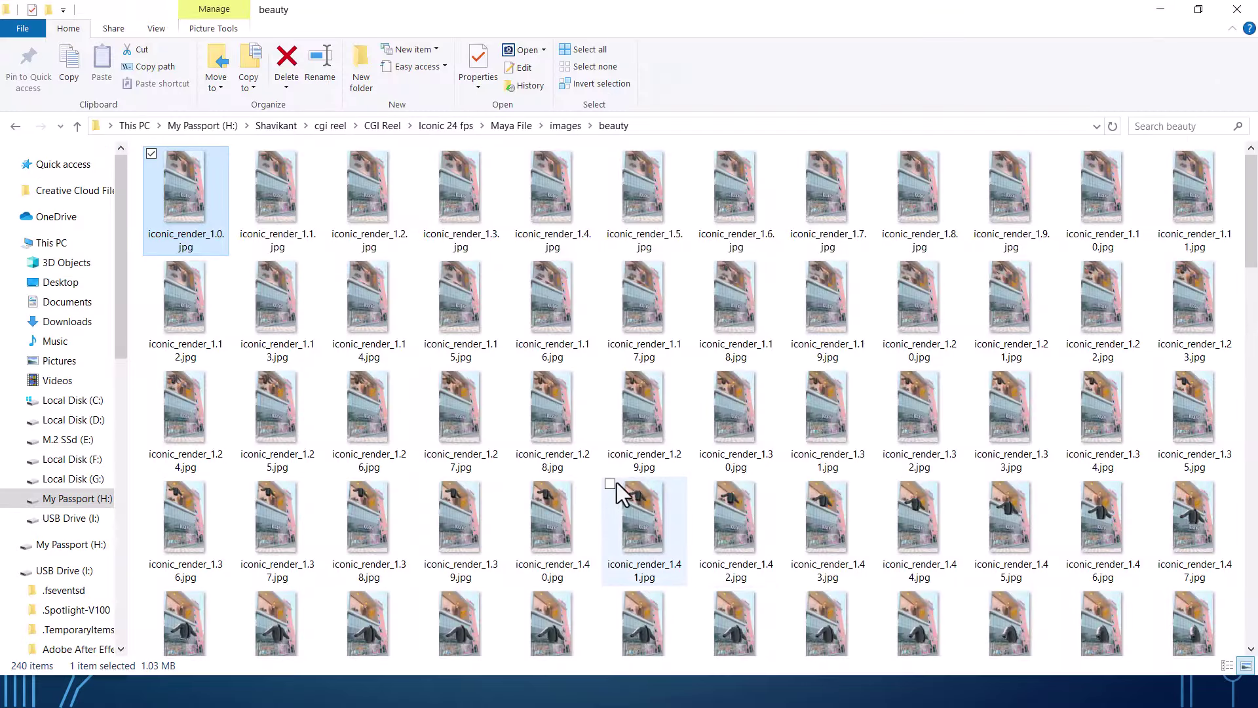
key(alt+Tab)
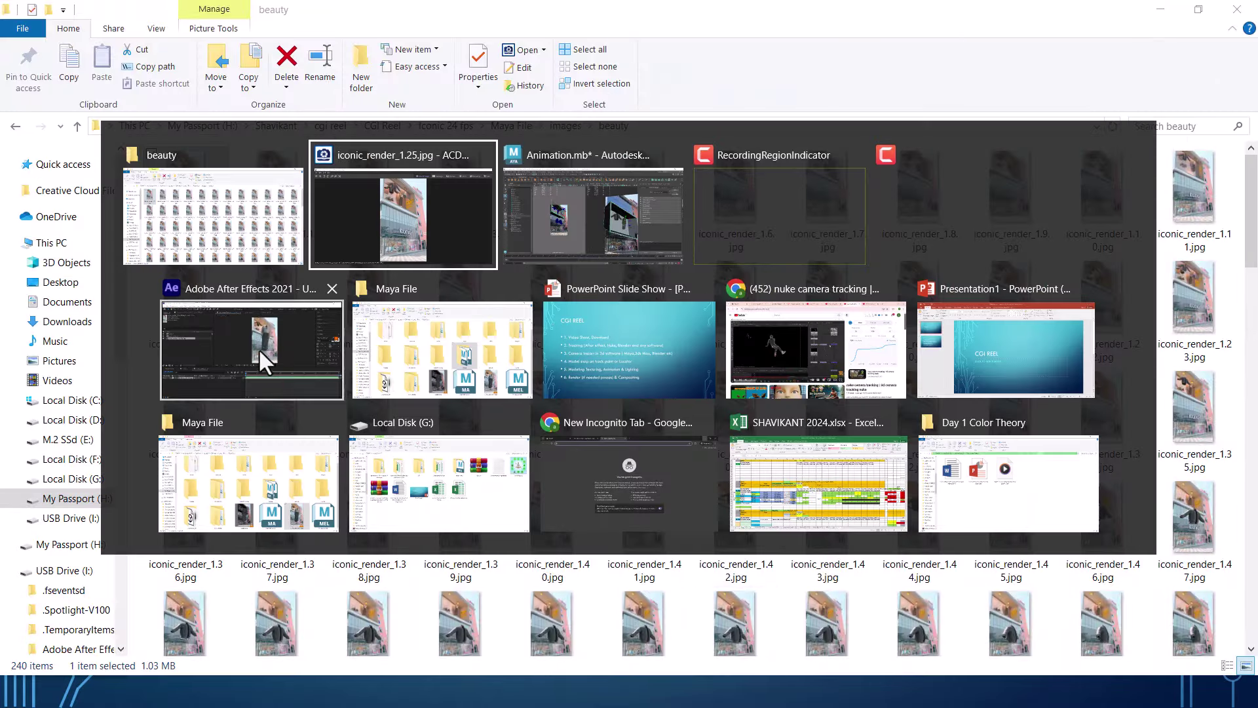
Scrub the iconic_render_1 composition, then search effects for 'lum' and pick Lumetri Color.
click(259, 349)
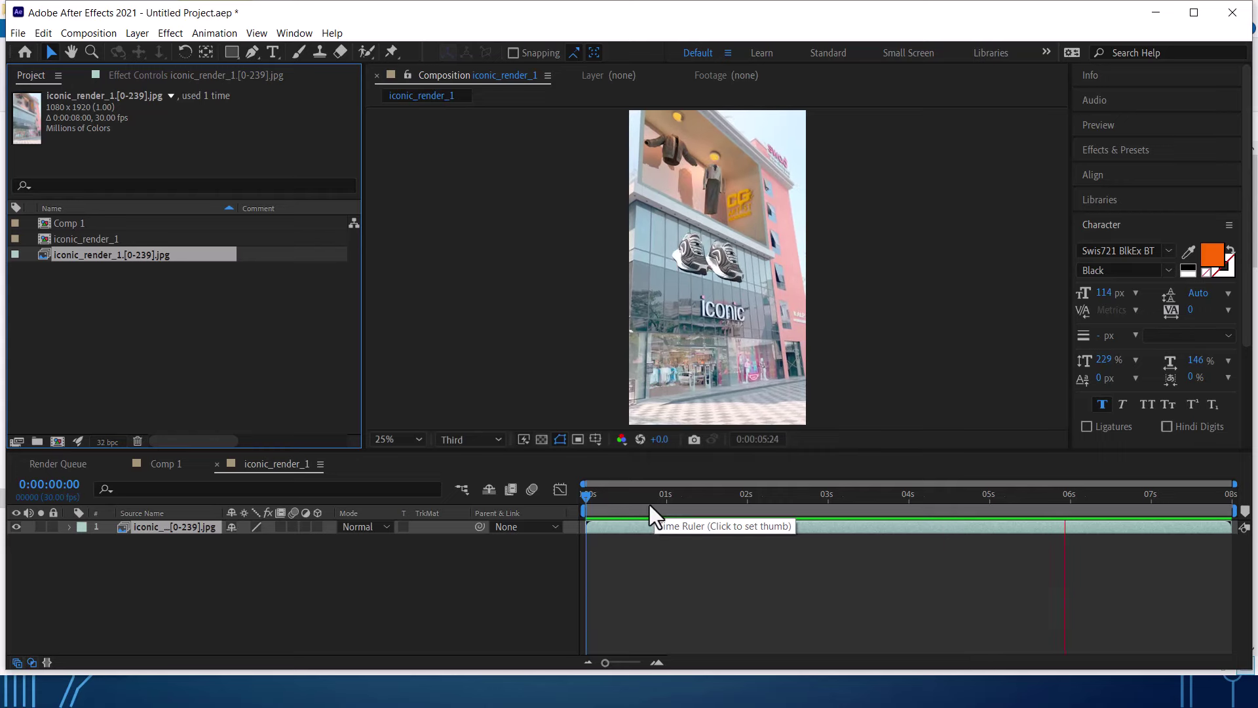
drag(604, 498, 1182, 510)
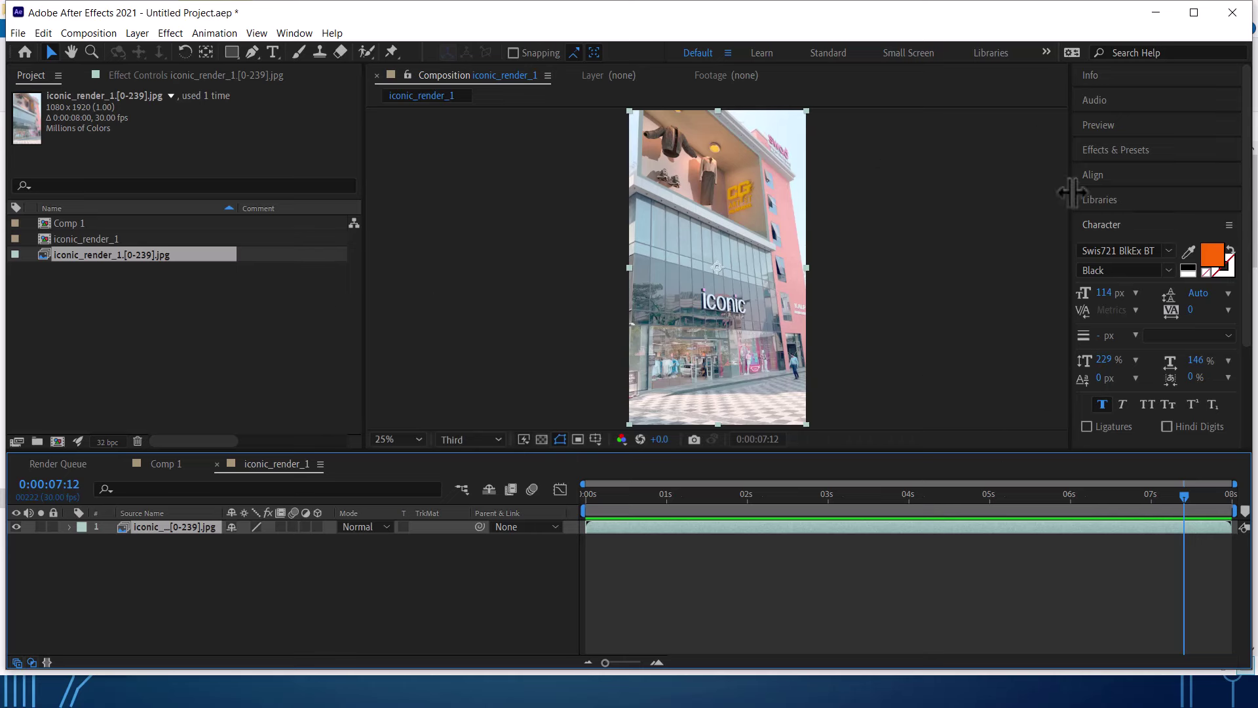
click(1121, 151)
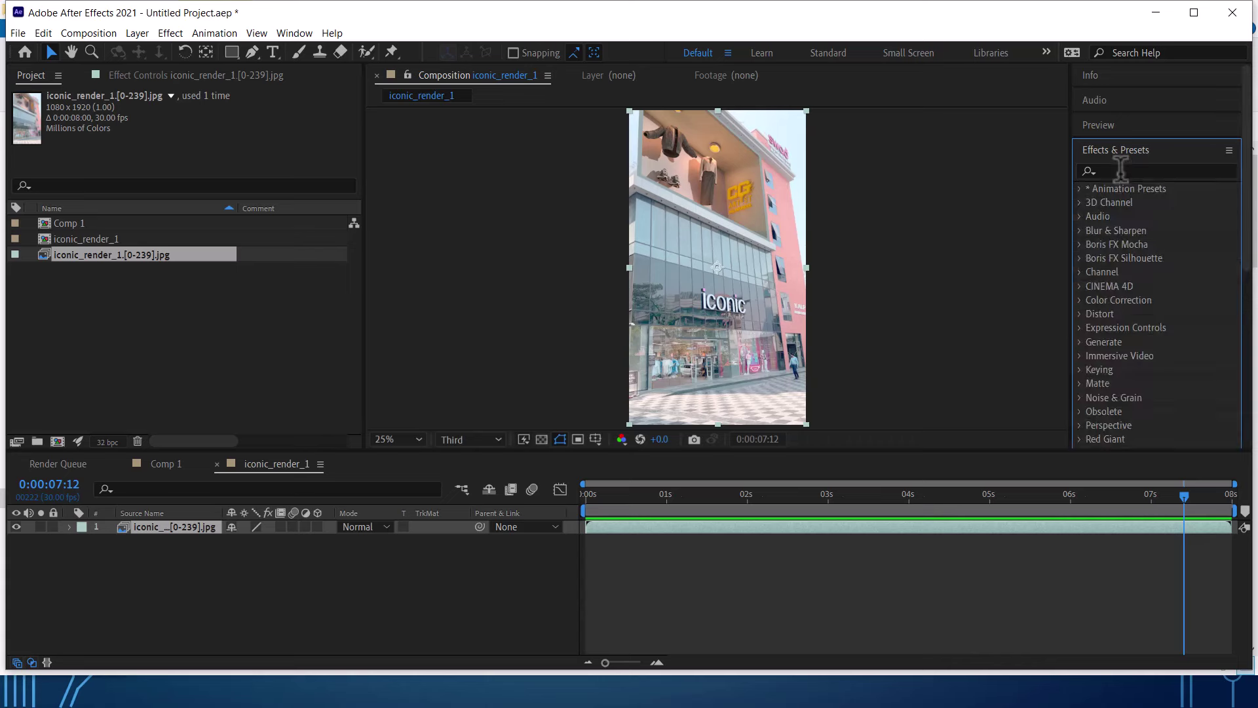
click(1117, 170)
text(lum)
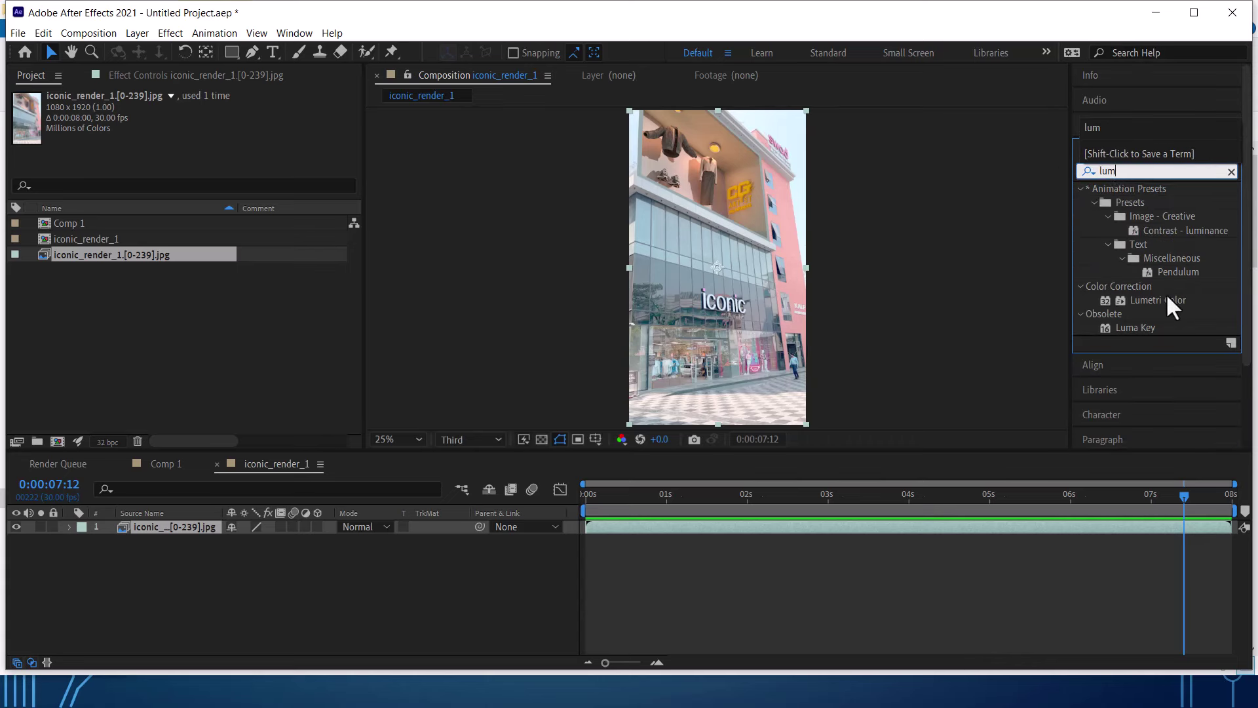
click(1187, 317)
click(1150, 302)
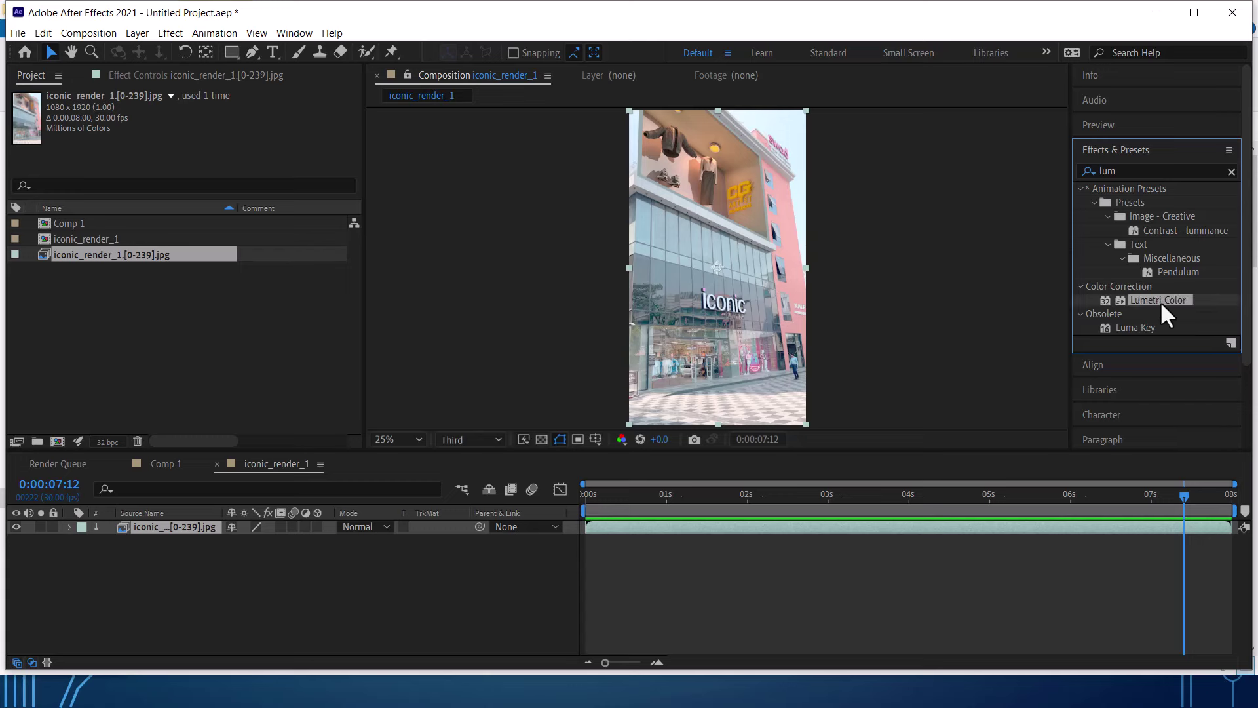
drag(1160, 301, 251, 279)
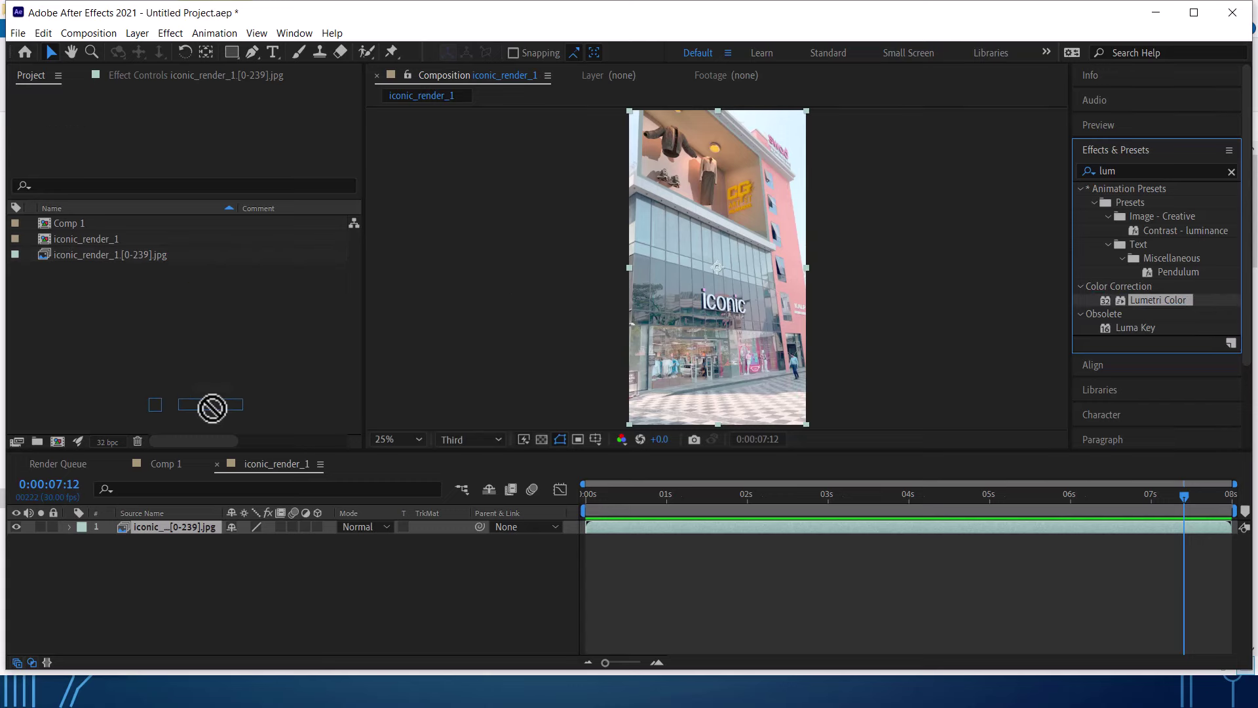
Apply Lumetri Color to the image-sequence layer and try brightening with the RGB curve.
drag(251, 278, 166, 526)
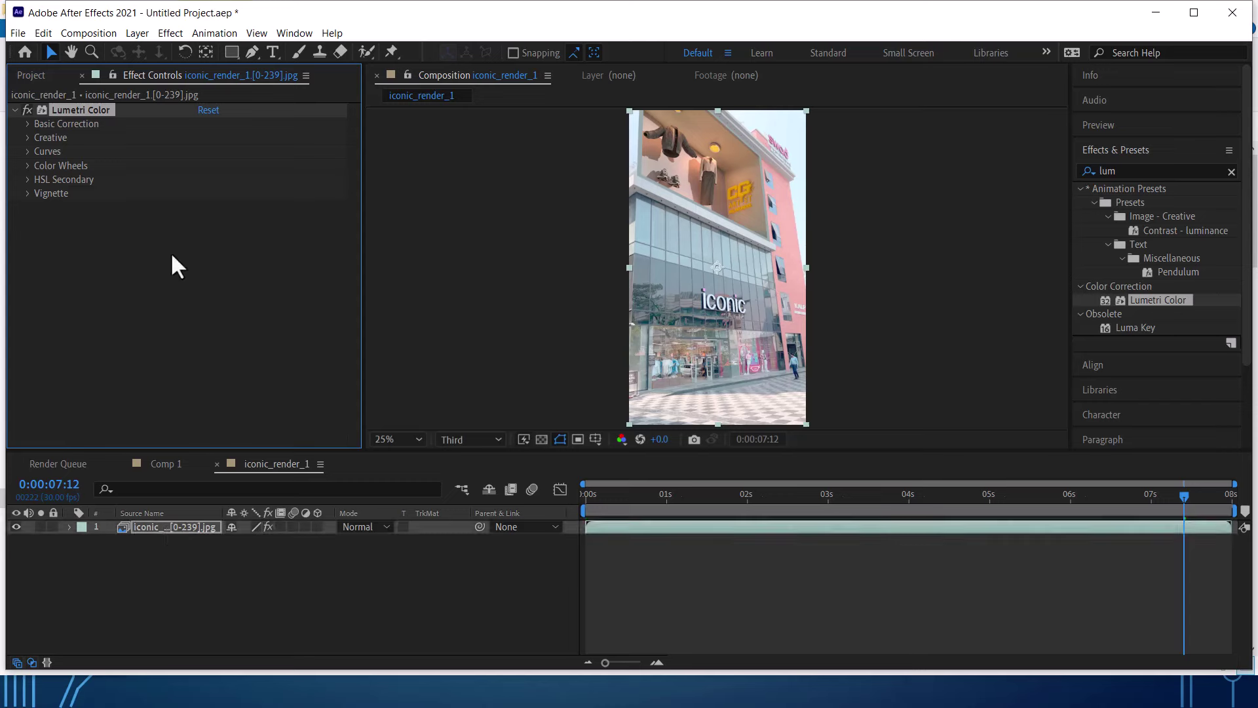
click(25, 152)
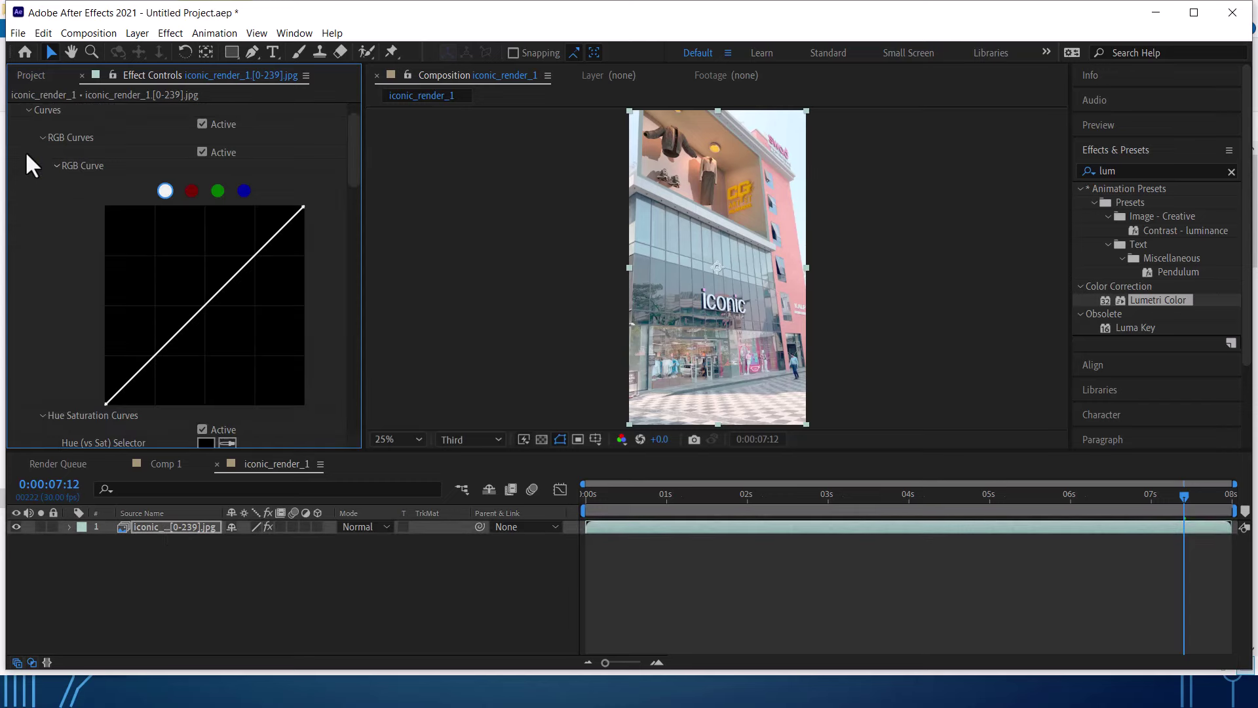
mouse_move(204, 305)
mouse_down()
mouse_move(196, 289)
mouse_move(203, 304)
mouse_up()
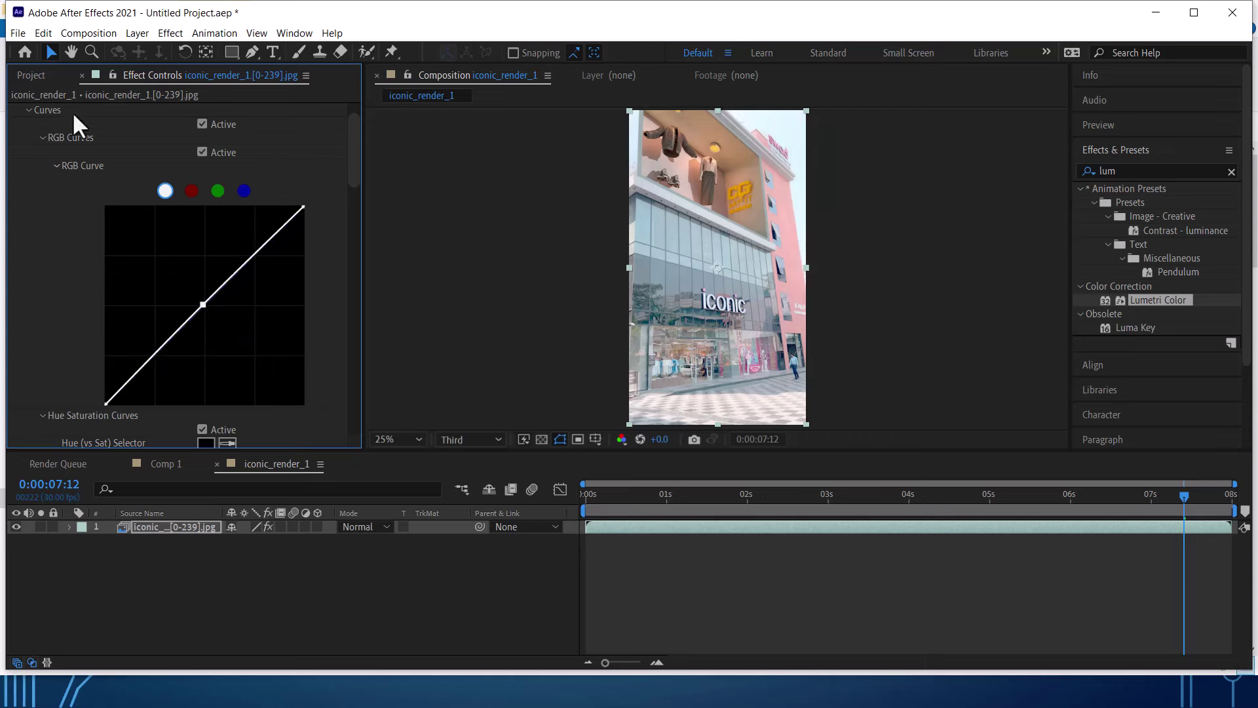
scroll(328, 318, up, 1)
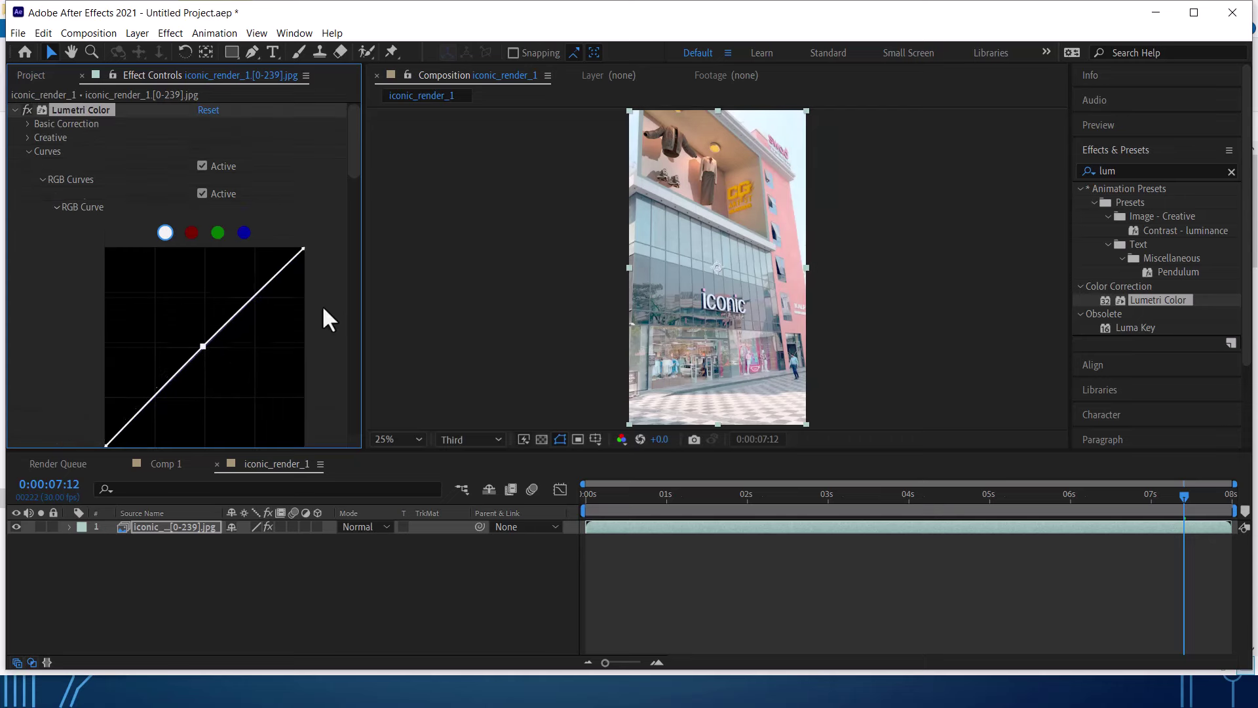
In Basic Correction, raise Exposure and lower Contrast to -23.0, then preview the graded footage.
click(26, 123)
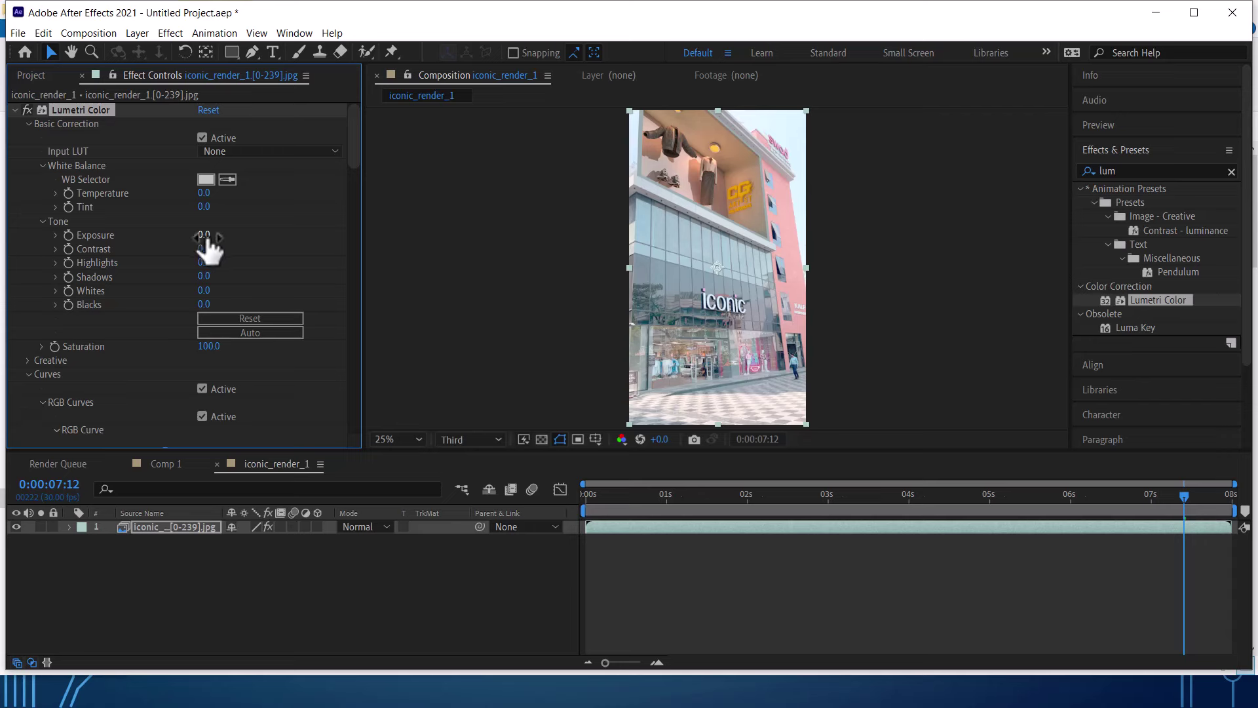
drag(205, 234, 205, 235)
drag(204, 248, 187, 254)
scroll(190, 399, down, 5)
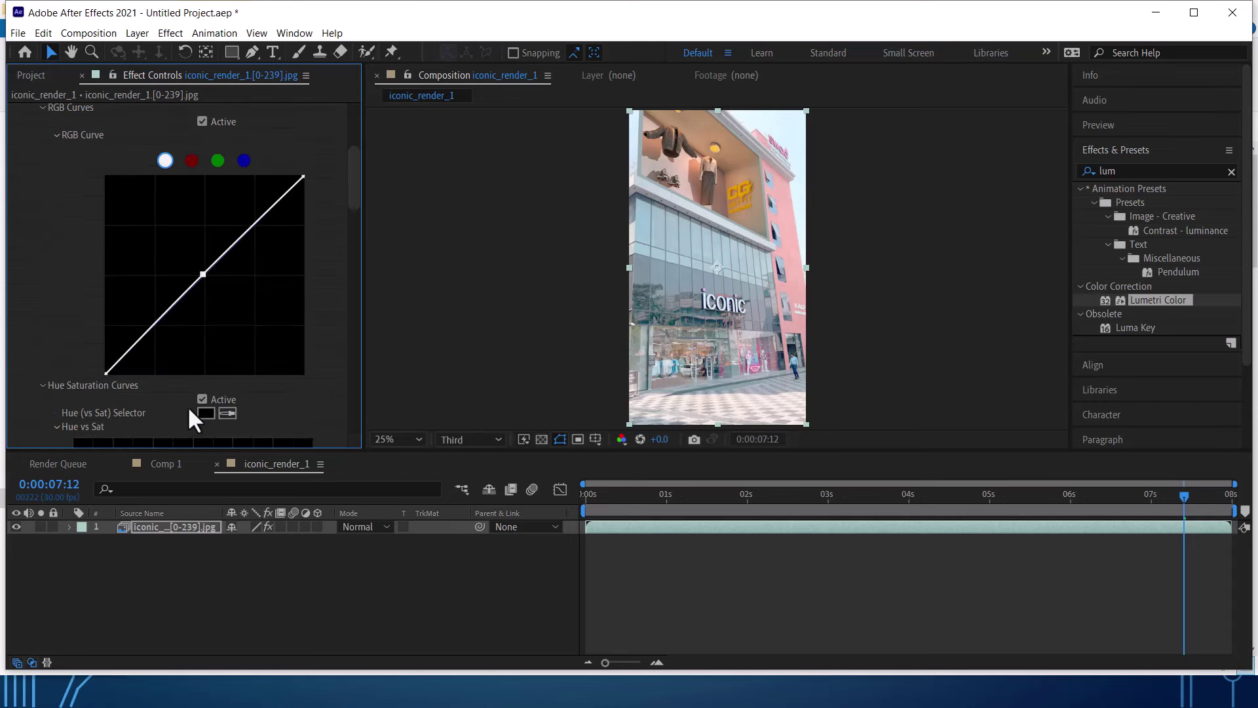
scroll(190, 396, down, 4)
scroll(190, 397, down, 3)
scroll(127, 376, down, 3)
scroll(164, 393, down, 3)
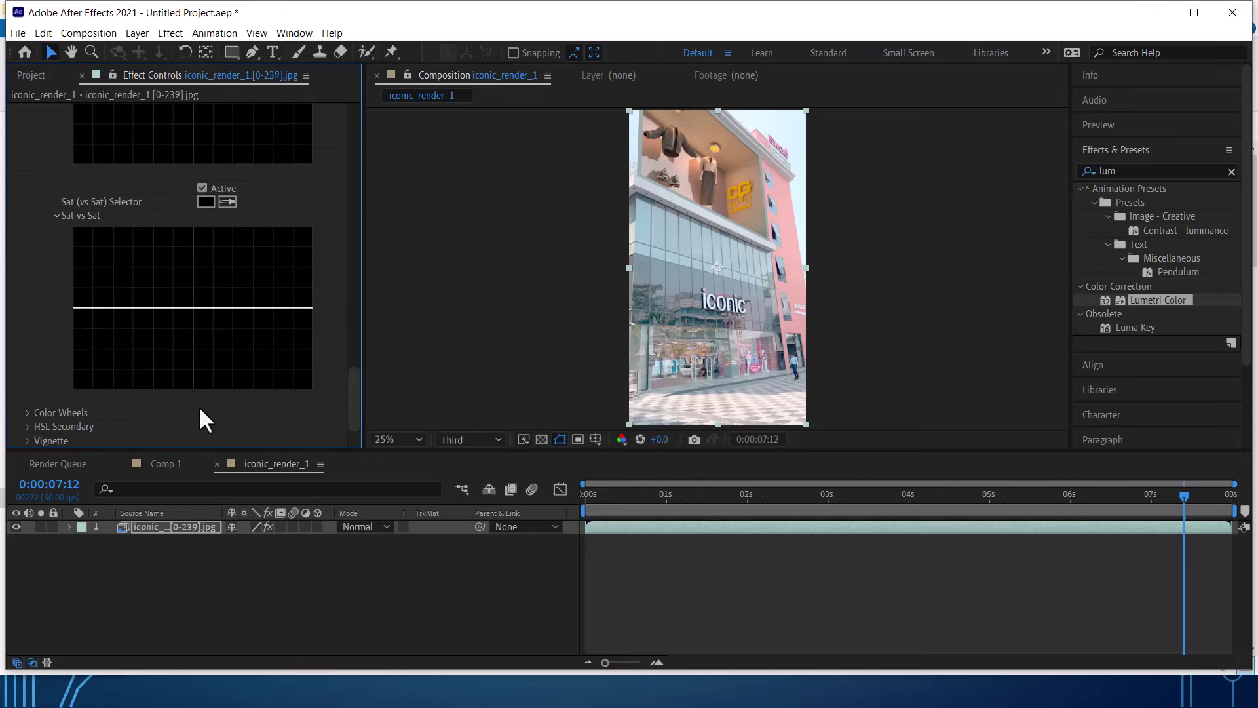
mouse_move(755, 504)
mouse_down()
mouse_move(619, 506)
mouse_move(1130, 514)
mouse_move(1151, 501)
mouse_up()
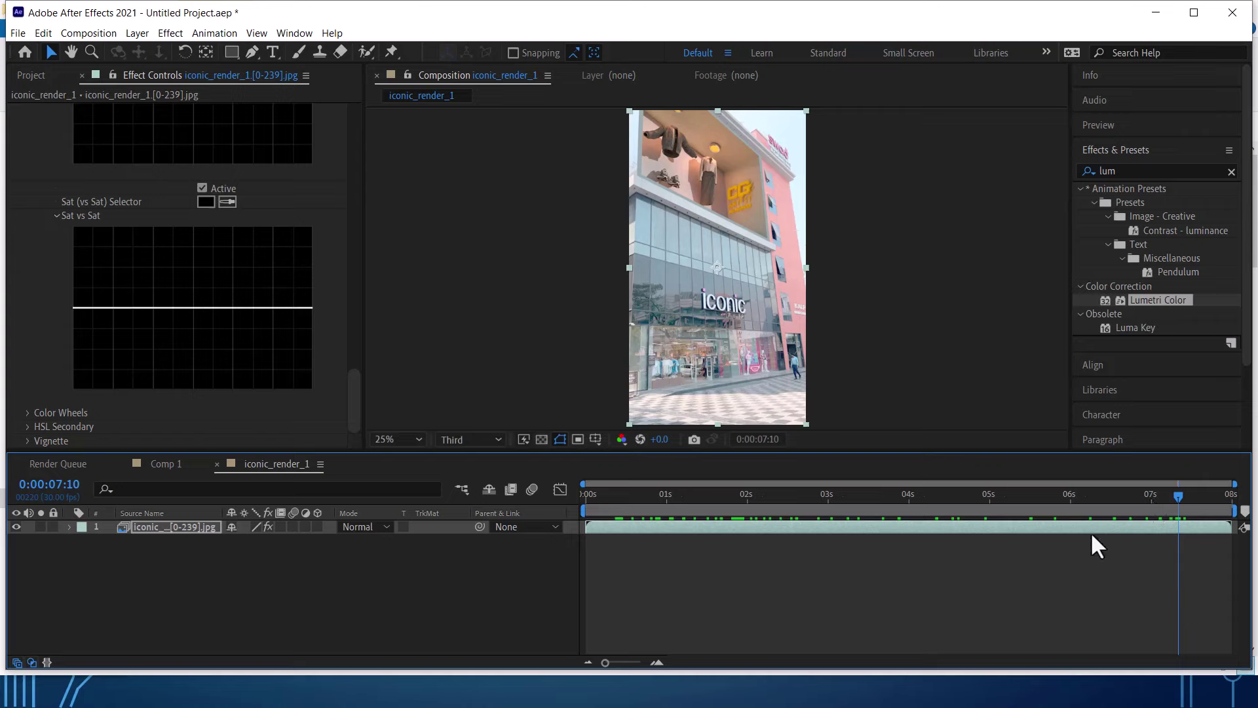
Play iconic_render_1.mp4 from the Maya File folder in VLC.
key(alt+Tab)
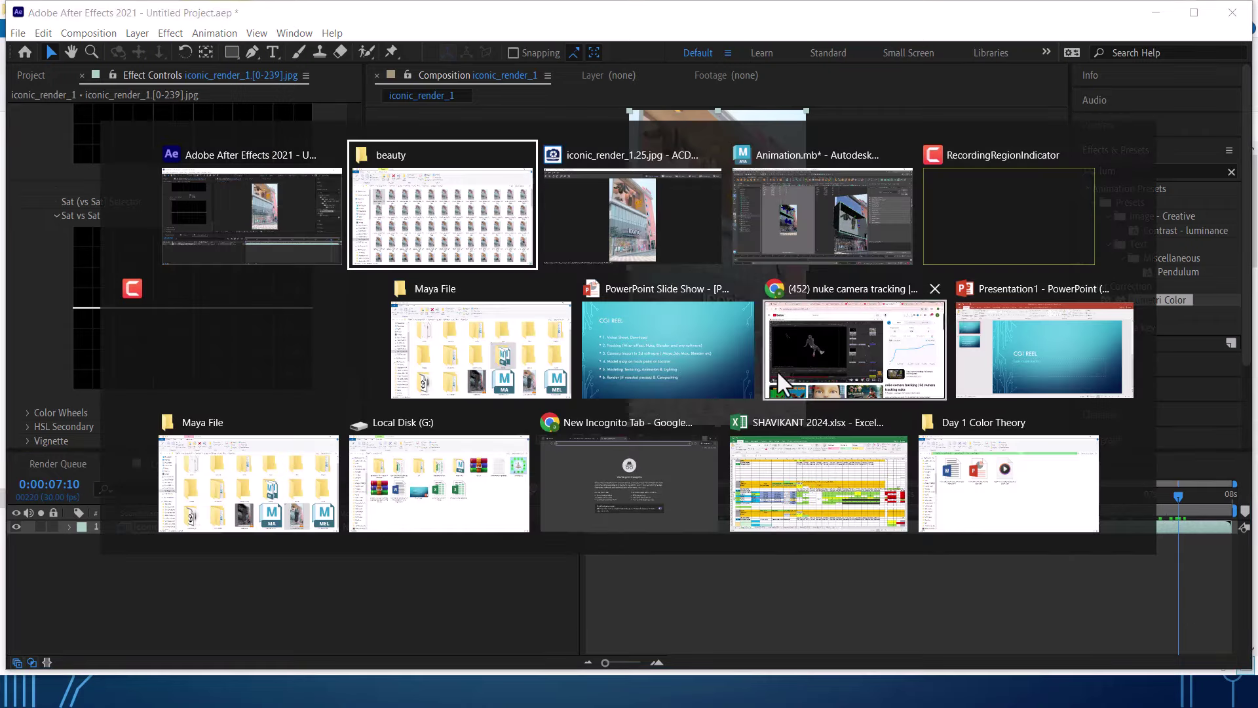
click(521, 360)
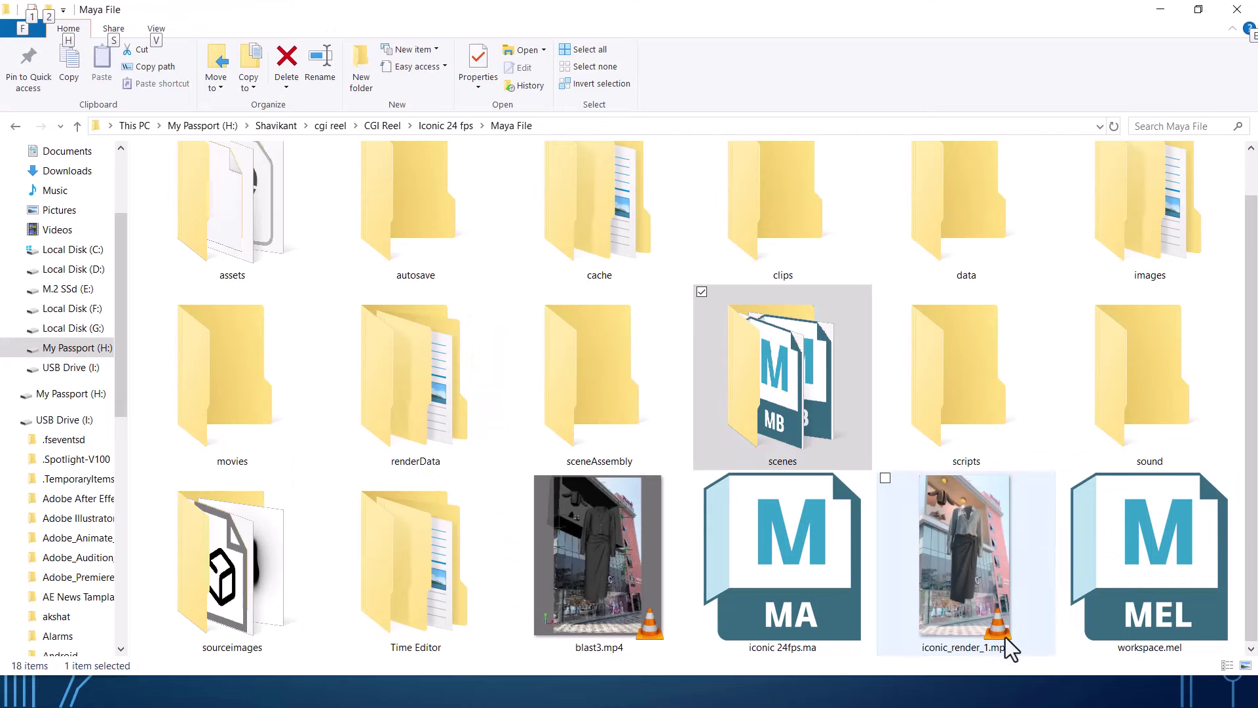
double_click(976, 604)
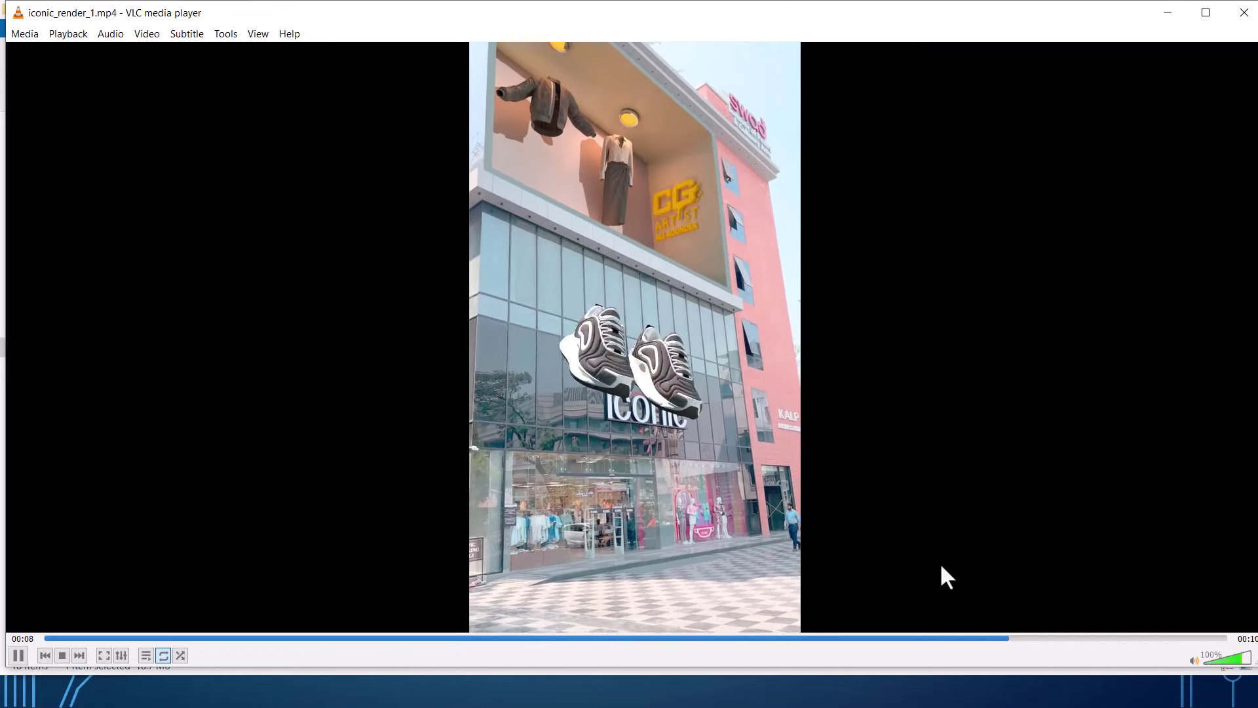
key(alt+Tab)
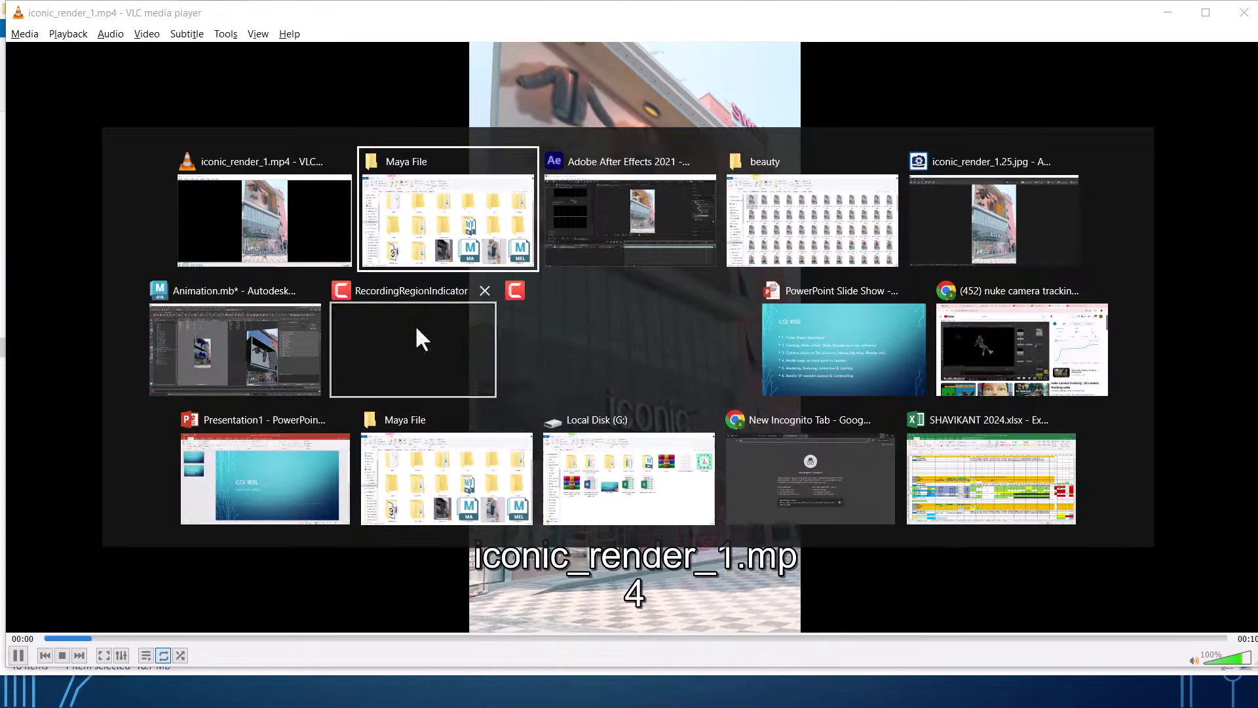